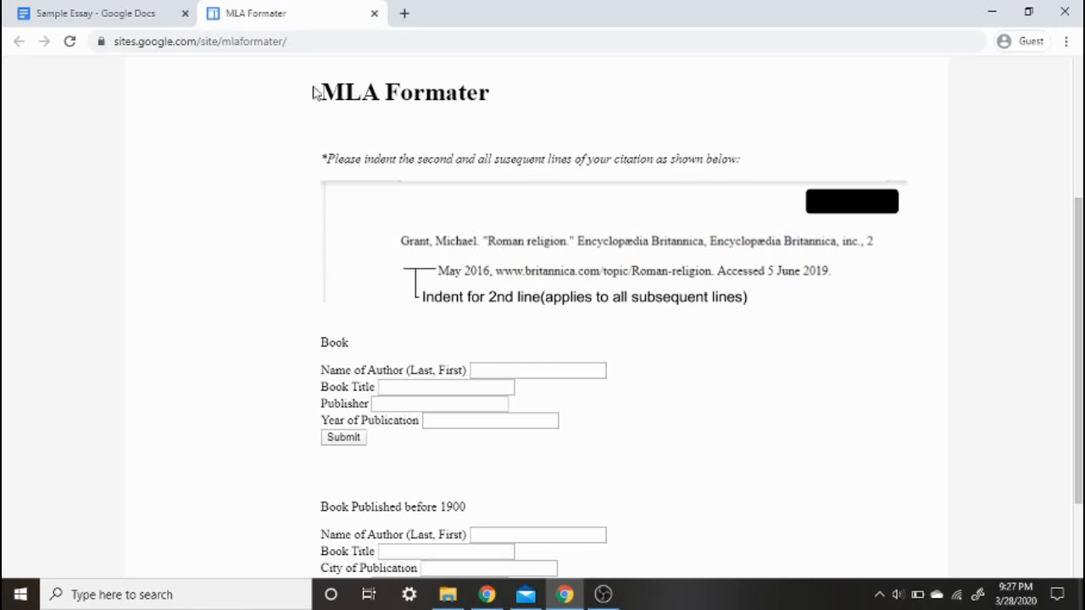
# Look over the citation forms on the MLA Formater page and the existing citation in the Sample Essay document
pyautogui.doubleClick(258, 34)
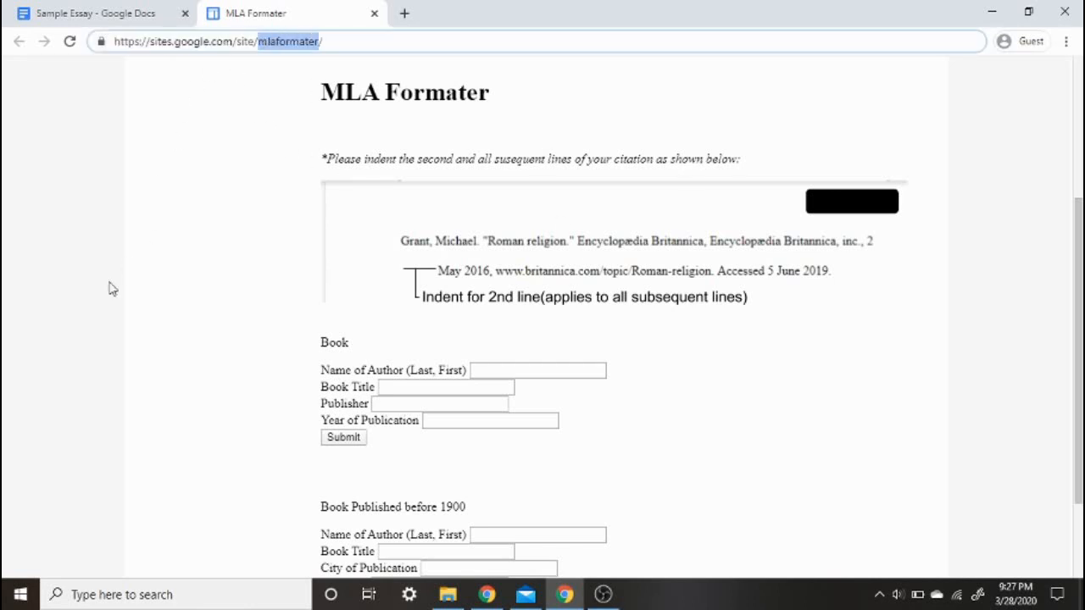
pyautogui.click(57, 339)
pyautogui.scroll(-3, 56, 339)
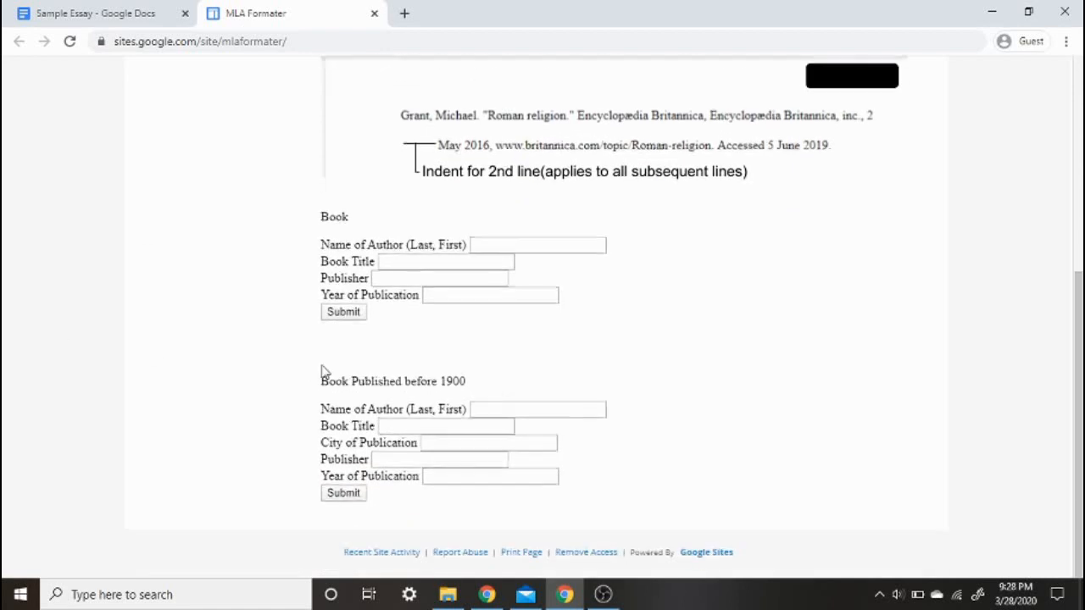
pyautogui.scroll(-1, 322, 373)
pyautogui.scroll(3, 322, 371)
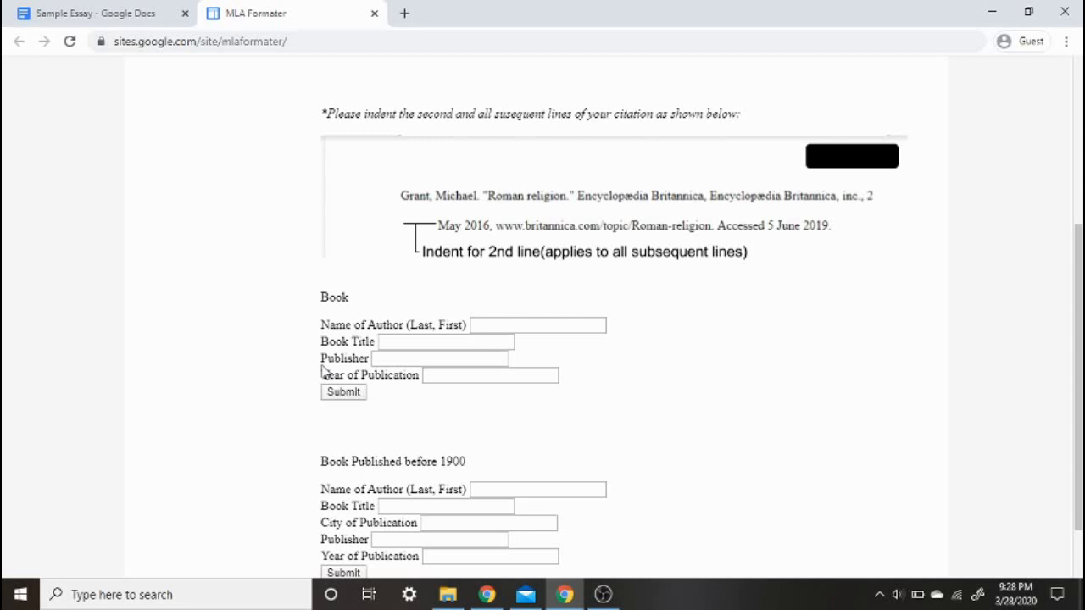
pyautogui.click(89, 15)
pyautogui.scroll(7, 509, 315)
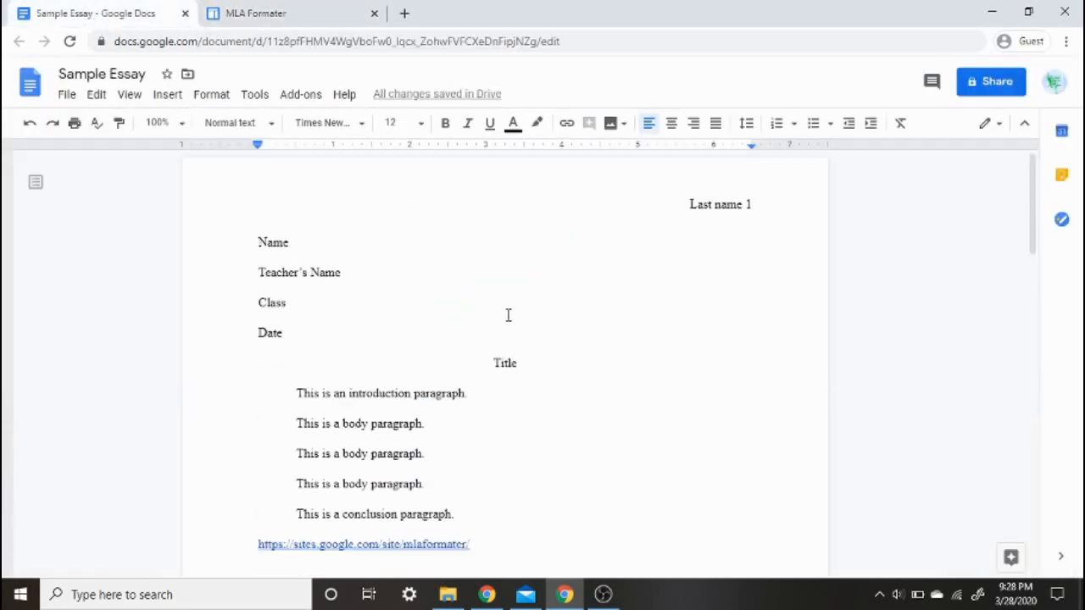
pyautogui.scroll(-5, 508, 315)
pyautogui.scroll(3, 508, 315)
pyautogui.scroll(-5, 509, 315)
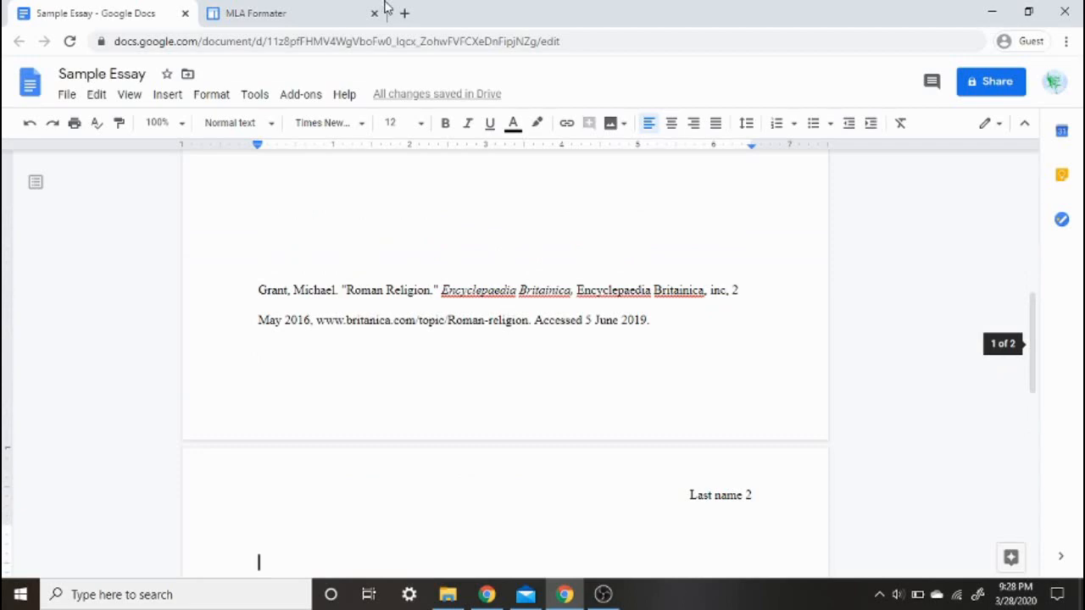
# Examine the filled-in Website or Digital Article form, its generated citation and the other source forms on the MLA Formater page
pyautogui.click(302, 8)
pyautogui.scroll(-8, 551, 364)
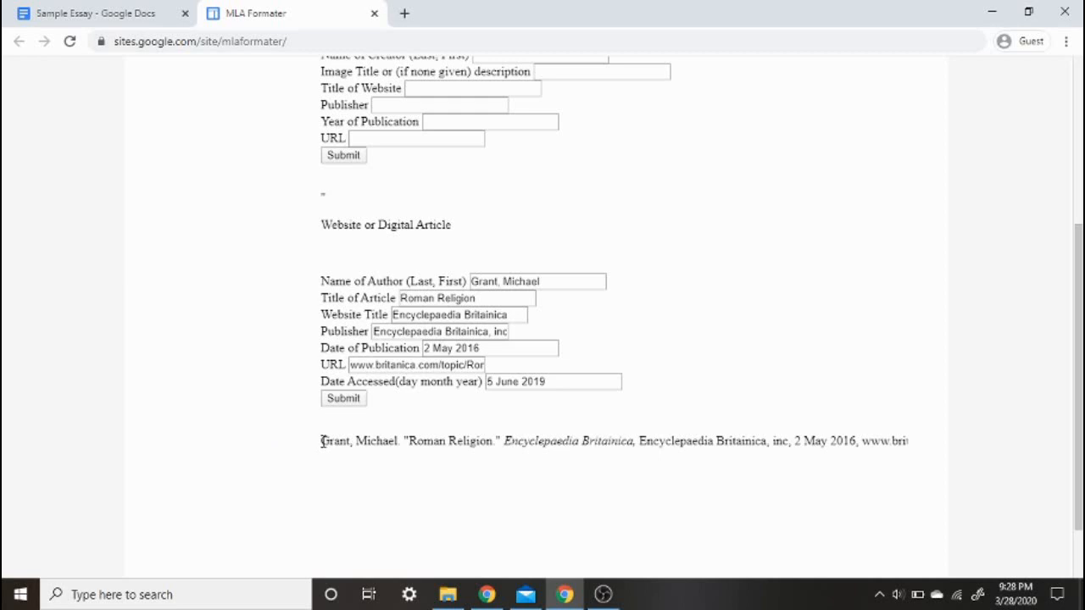
pyautogui.moveTo(322, 440); pyautogui.dragTo(332, 471)
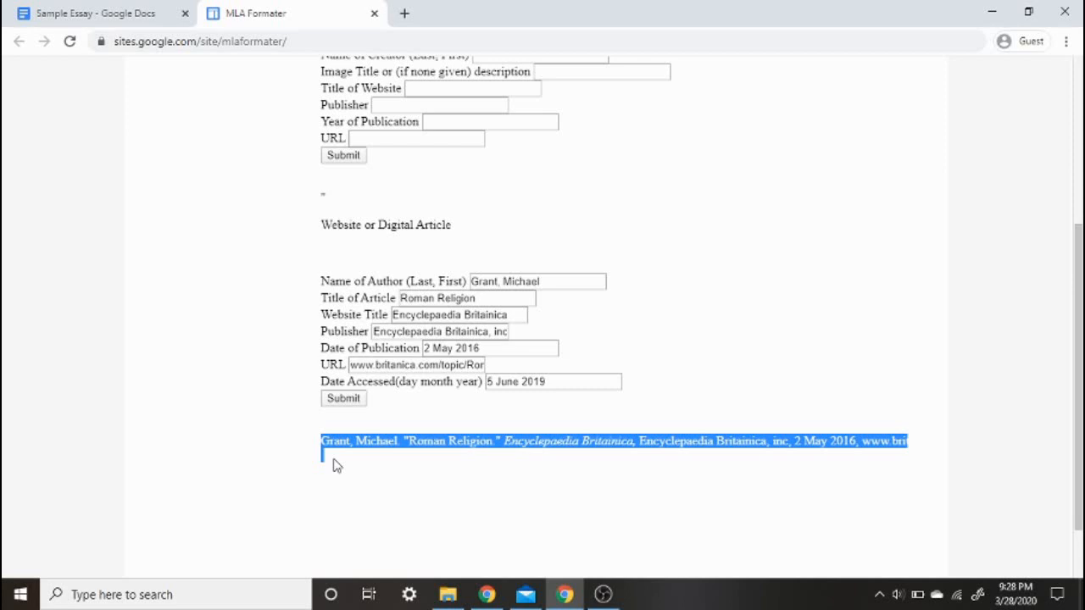
pyautogui.click(336, 465)
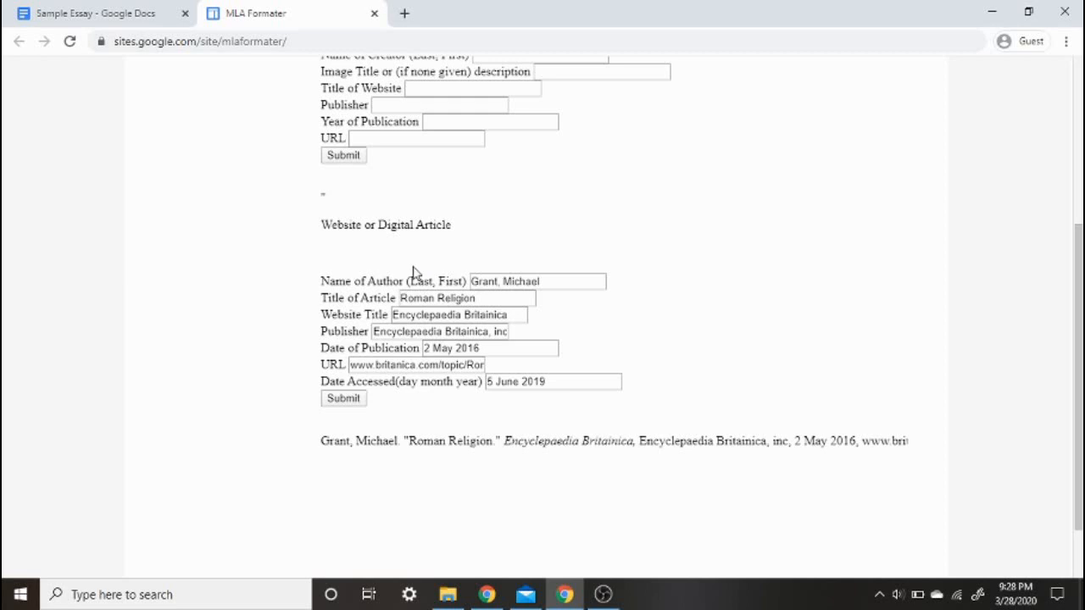
pyautogui.scroll(1, 405, 270)
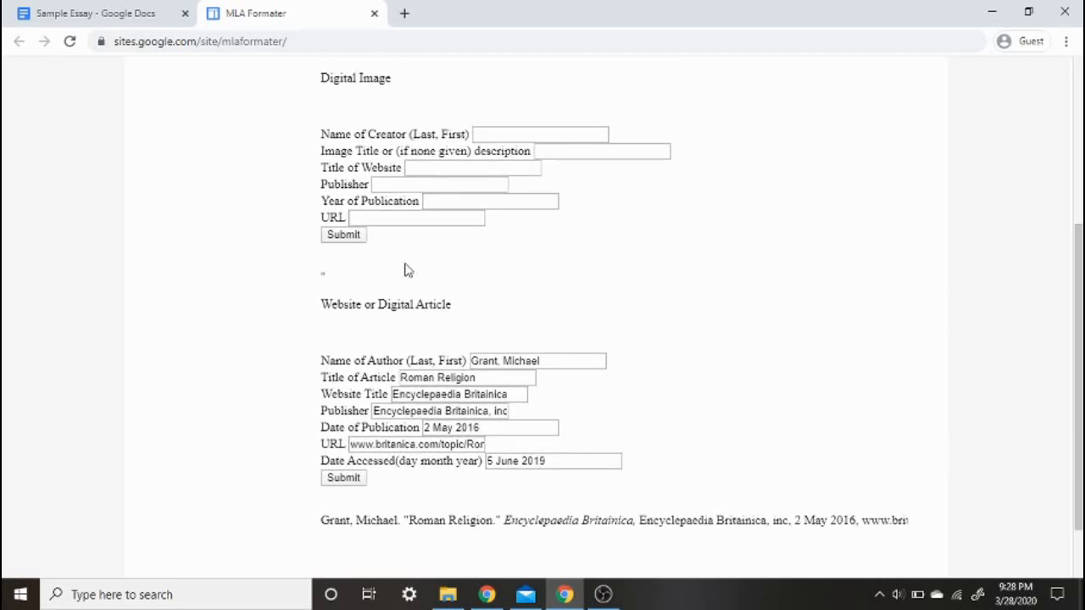
pyautogui.scroll(3, 406, 270)
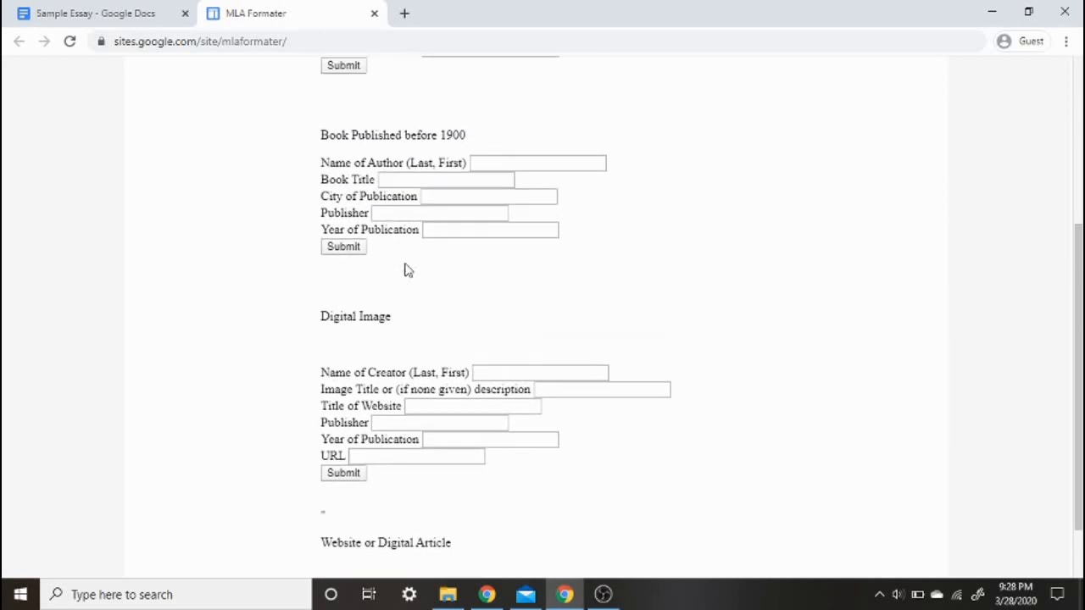
pyautogui.scroll(1, 405, 270)
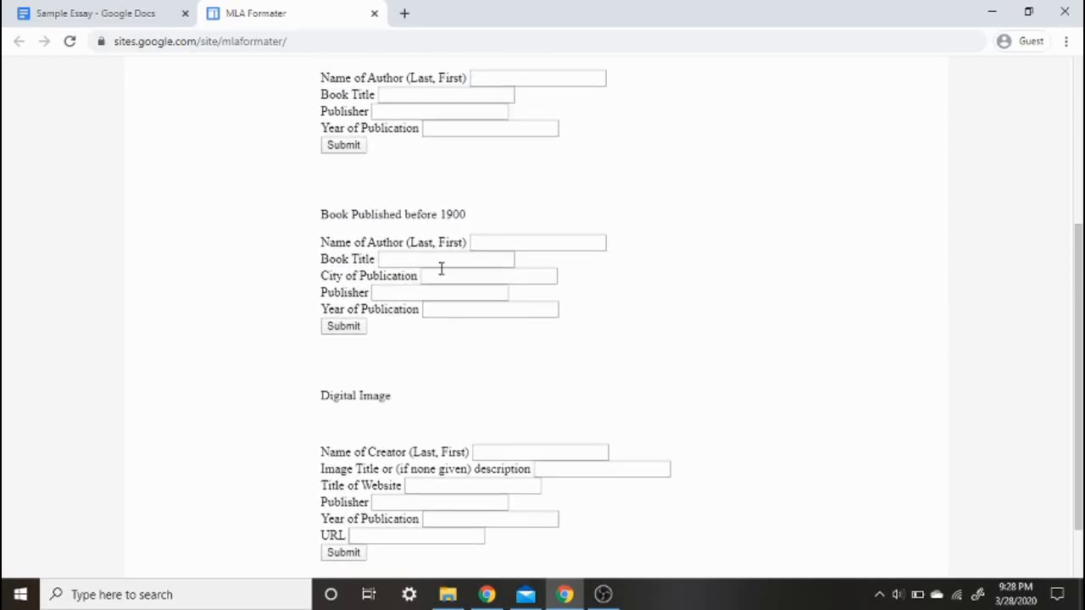
pyautogui.scroll(-4, 450, 266)
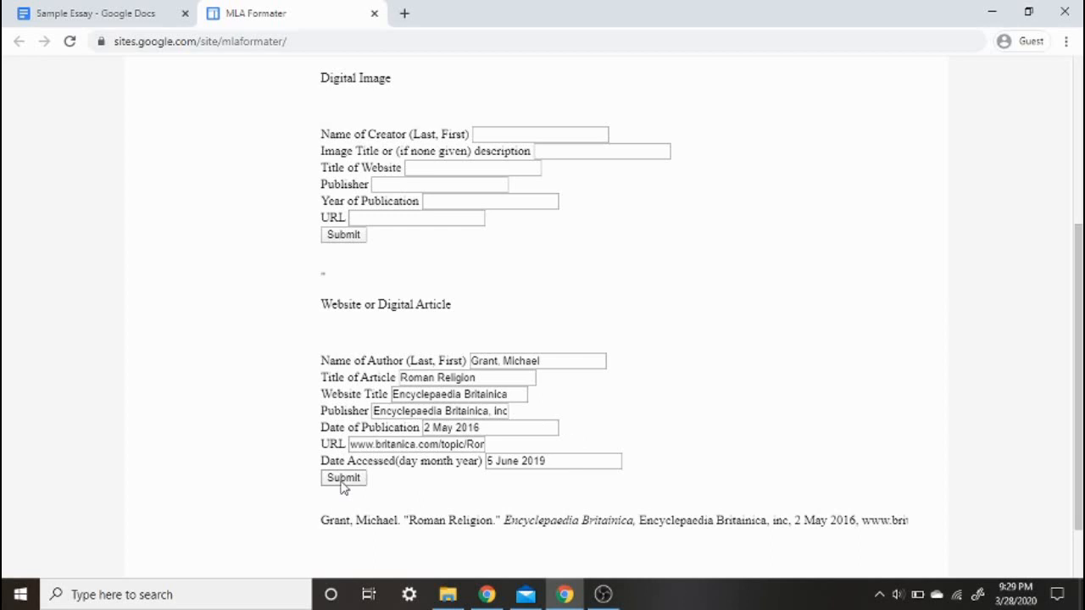
pyautogui.doubleClick(530, 361)
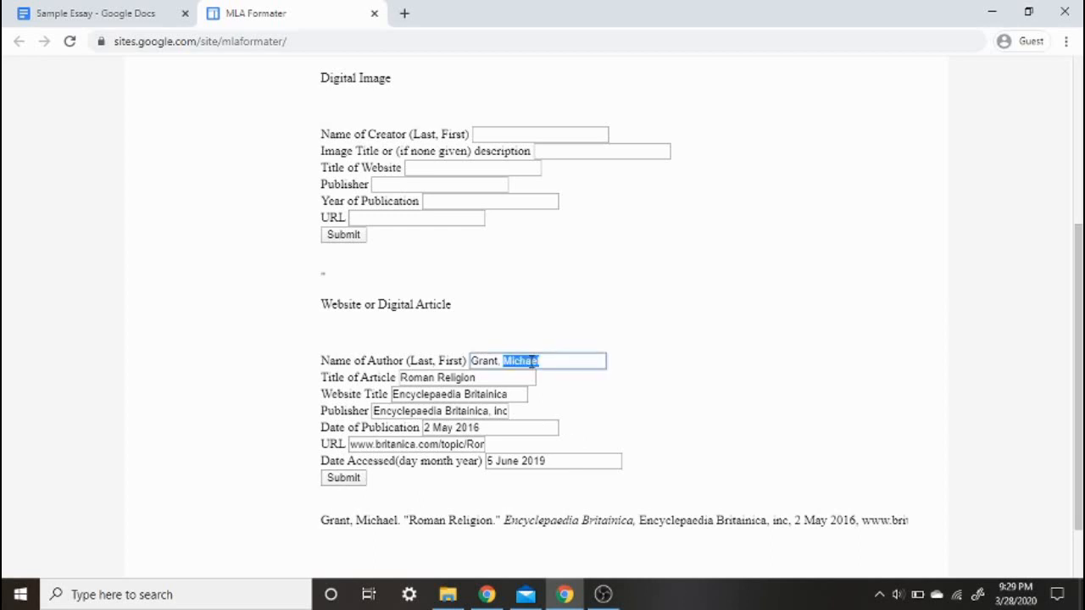
pyautogui.tripleClick(532, 361)
pyautogui.click(532, 361)
pyautogui.scroll(2, 511, 360)
pyautogui.click(542, 293)
pyautogui.write('Grant, Michael. "Roman Religion." Encyclepaedia Britainica, Encyclepaedia Britainica, inc, 2 May 2016, www.britanica.com/topic/Roman-religion. Accessed 5 June 2019.')
pyautogui.scroll(-3, 537, 308)
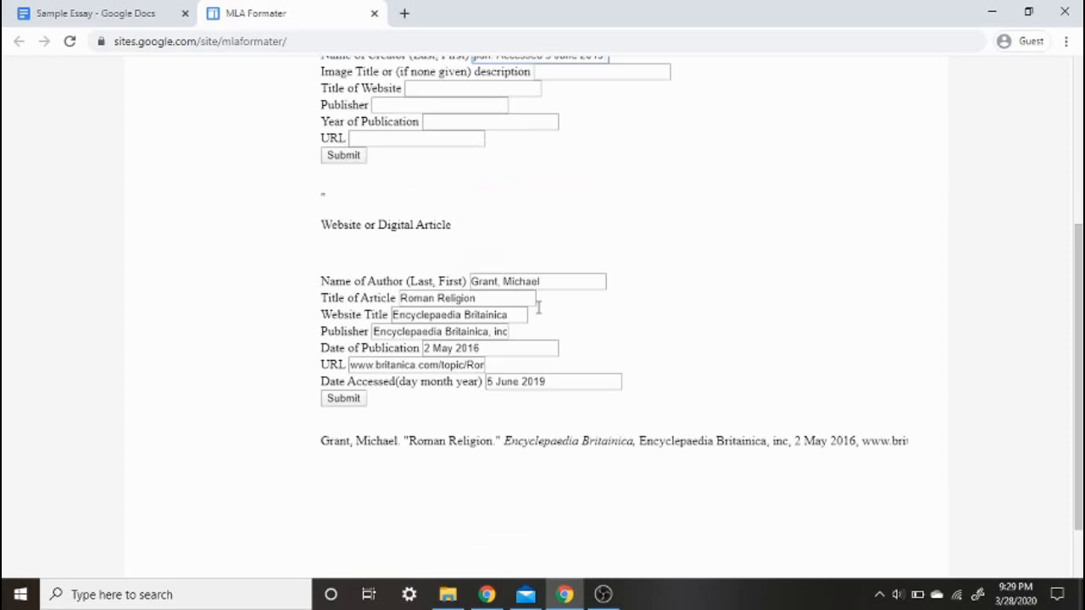
pyautogui.scroll(2, 537, 307)
pyautogui.hotkey('ctrl', 'a')
pyautogui.press('BackSpace')
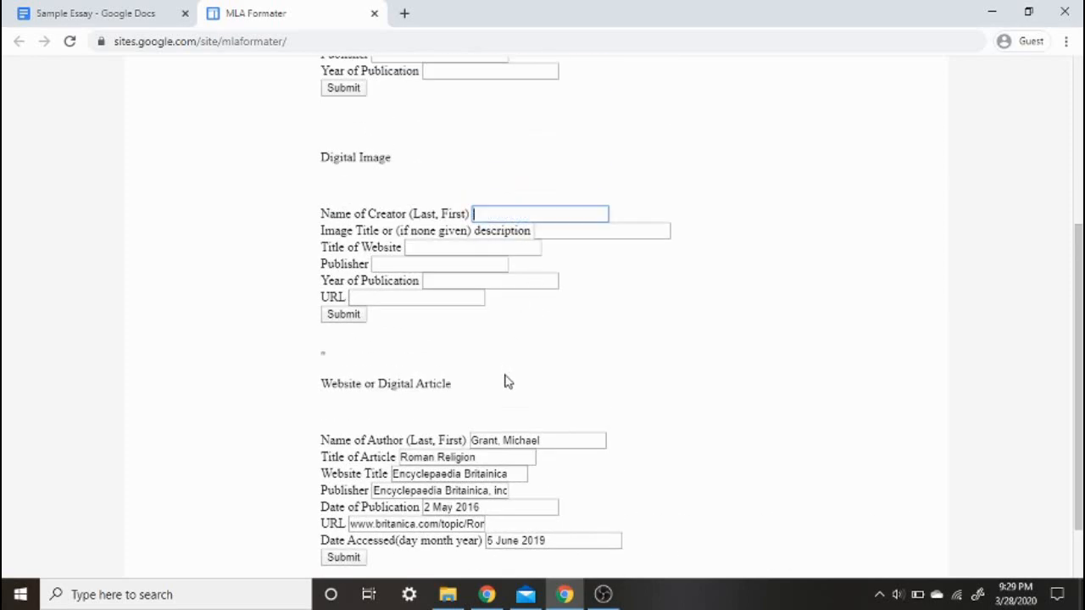
# Copy the author's name and the title "Roman Religion" from the website article form into the Digital Image form's creator and image title fields
pyautogui.tripleClick(511, 438)
pyautogui.hotkey('ctrl', 'c')
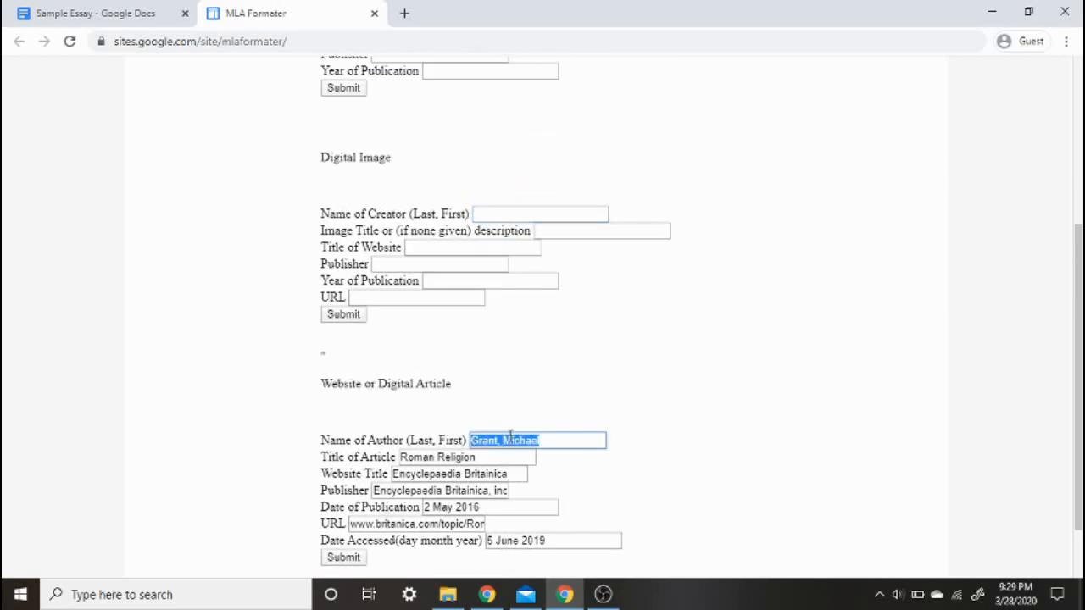
pyautogui.click(506, 217)
pyautogui.hotkey('ctrl', 'v')
pyautogui.tripleClick(466, 457)
pyautogui.hotkey('ctrl', 'c')
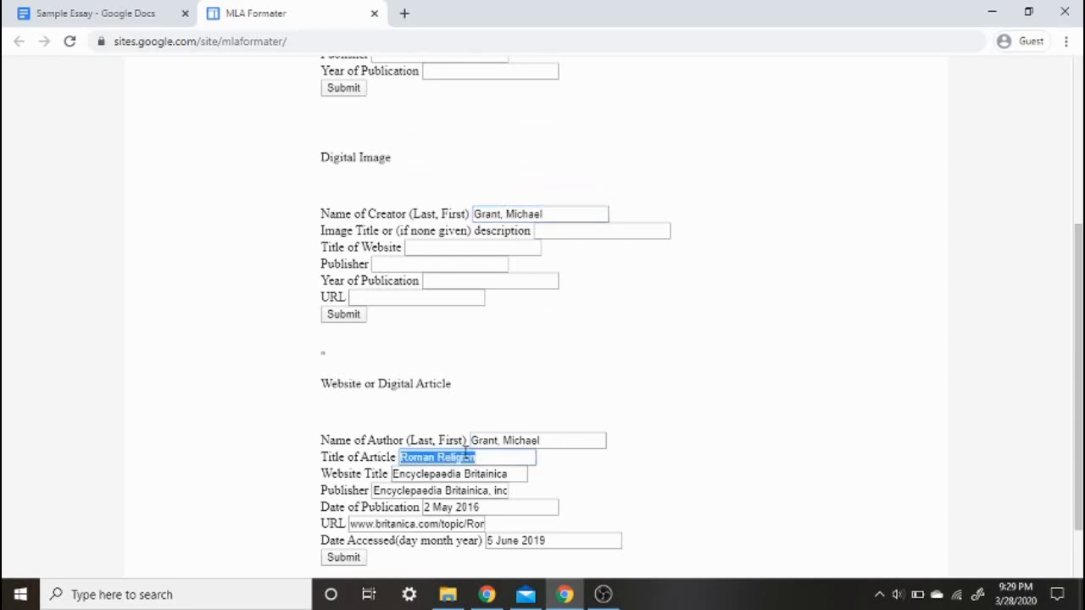
pyautogui.click(546, 230)
pyautogui.hotkey('ctrl', 'v')
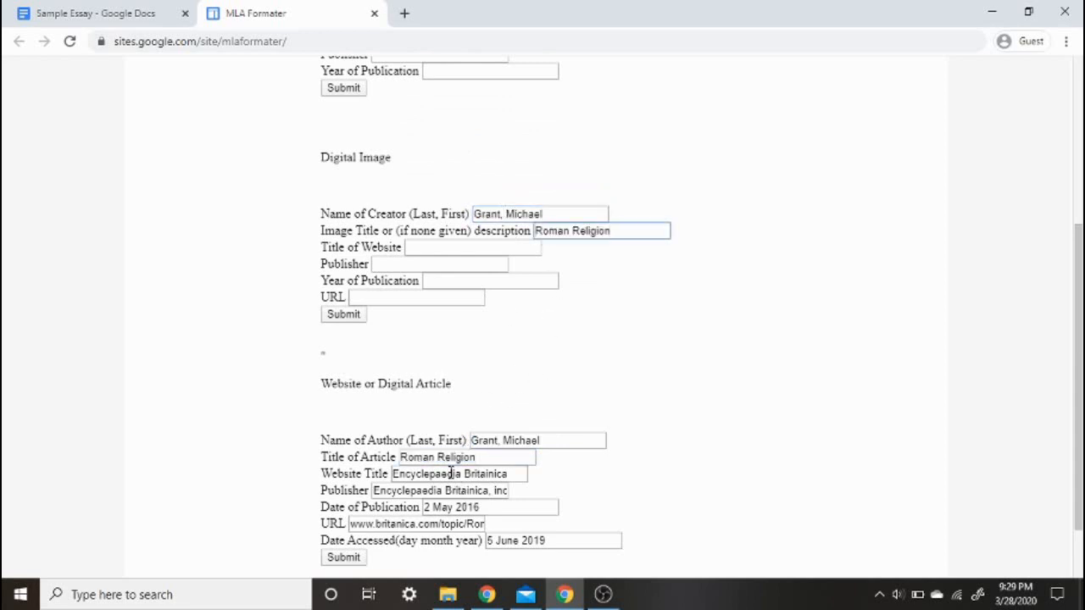
# Fill the Digital Image form's website title with "Encyclepaedia Britainica" and publisher with "Encyclepaedia Britainica, inc", copied from the website article form
pyautogui.doubleClick(451, 473)
pyautogui.tripleClick(452, 473)
pyautogui.hotkey('ctrl', 'c')
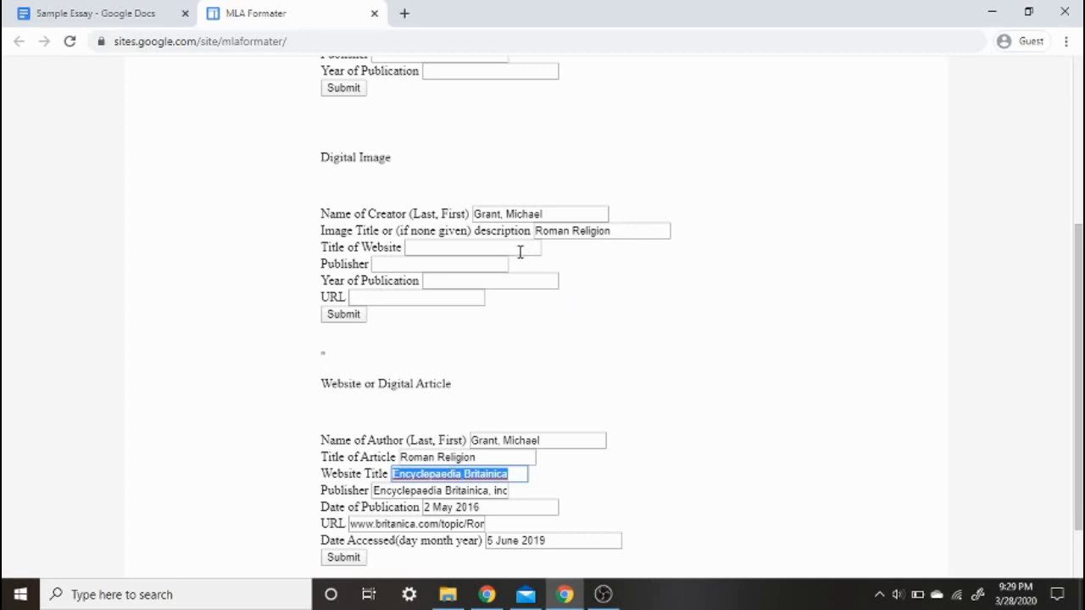
pyautogui.click(520, 248)
pyautogui.hotkey('ctrl', 'v')
pyautogui.doubleClick(462, 489)
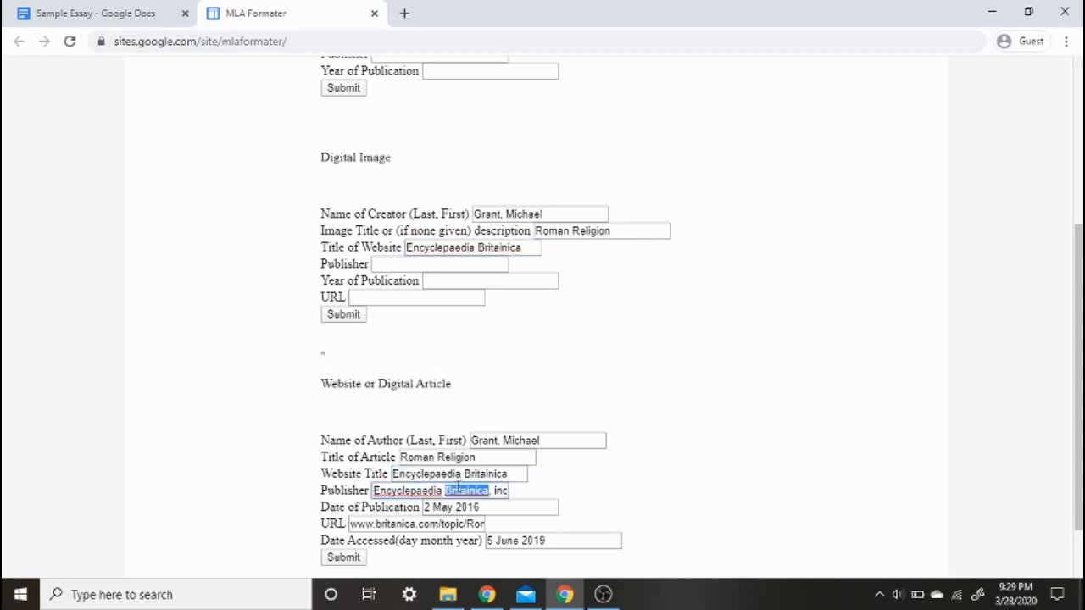
pyautogui.tripleClick(459, 490)
pyautogui.hotkey('ctrl', 'c')
pyautogui.click(429, 262)
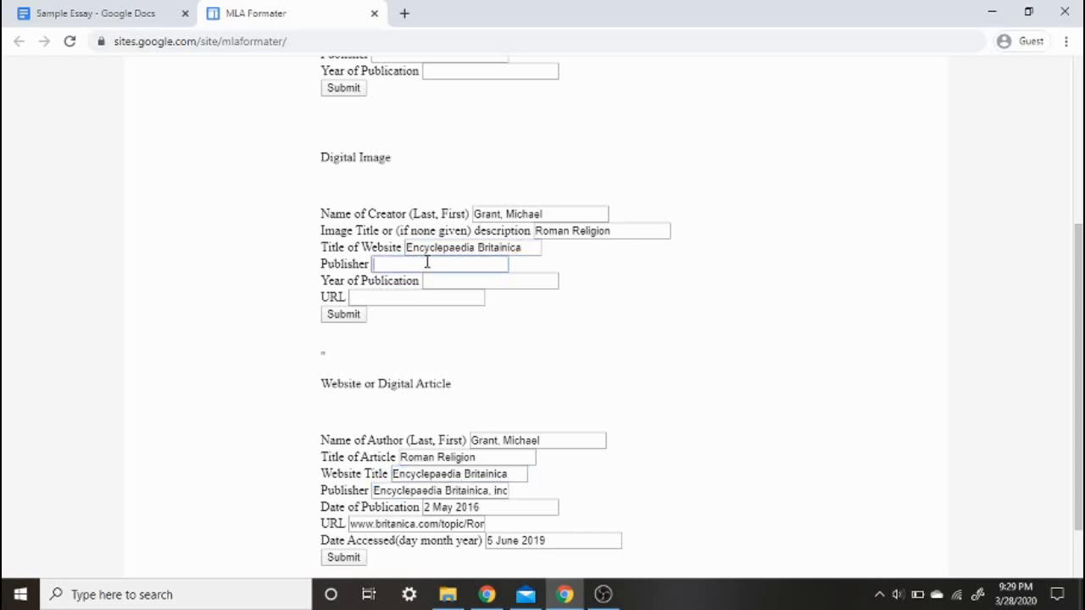
pyautogui.hotkey('ctrl', 'v')
# Set the Digital Image form's year of publication to 2016, copied from the website article's publication date
pyautogui.doubleClick(467, 506)
pyautogui.tripleClick(467, 505)
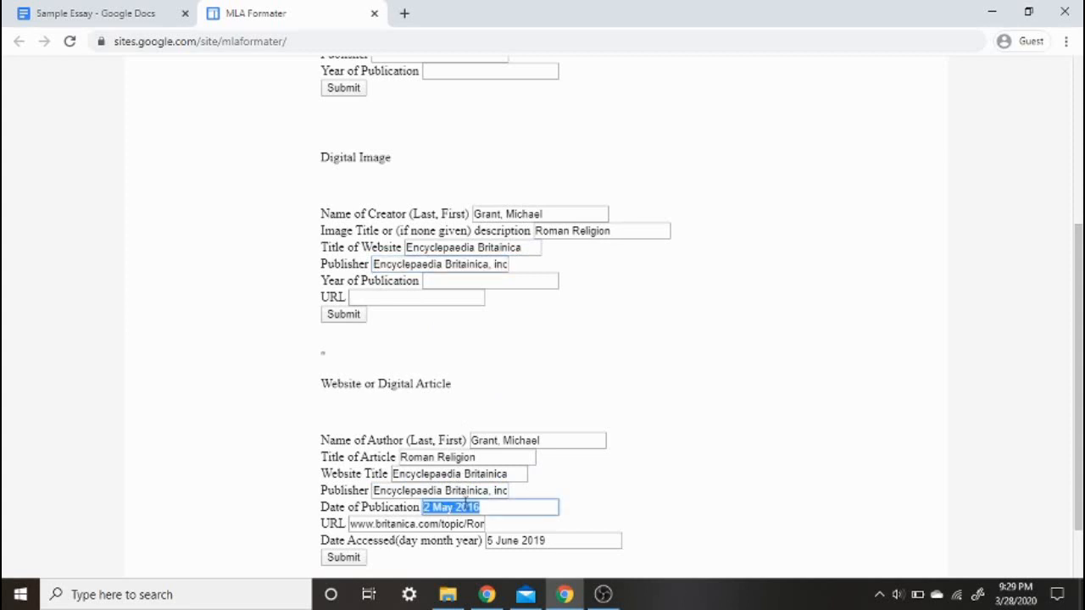
pyautogui.doubleClick(468, 506)
pyautogui.hotkey('ctrl', 'c')
pyautogui.click(480, 282)
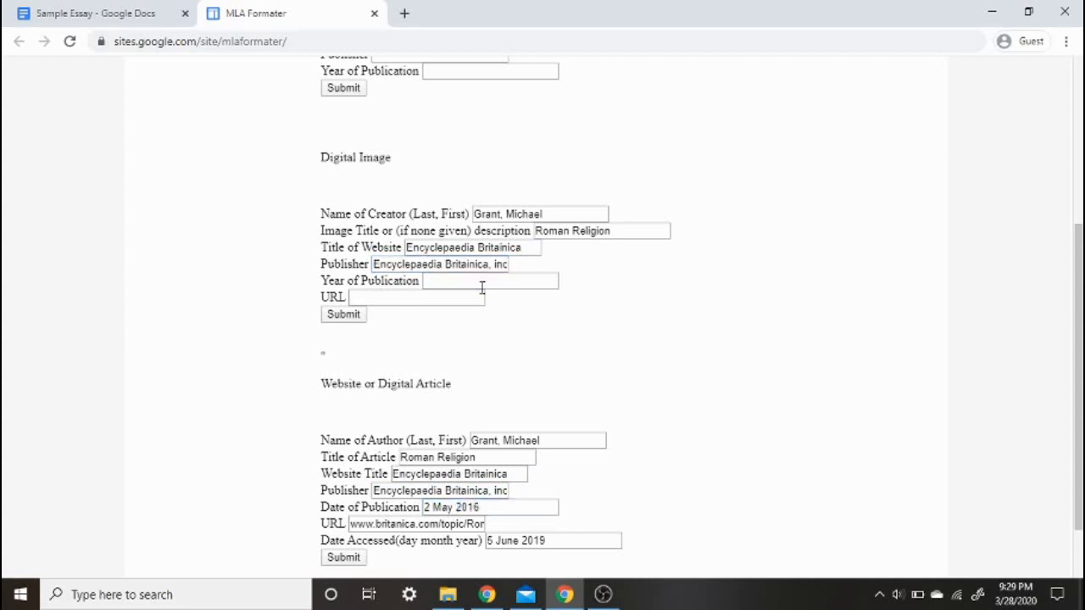
pyautogui.hotkey('ctrl', 'v')
pyautogui.scroll(-1, 505, 494)
pyautogui.doubleClick(473, 440)
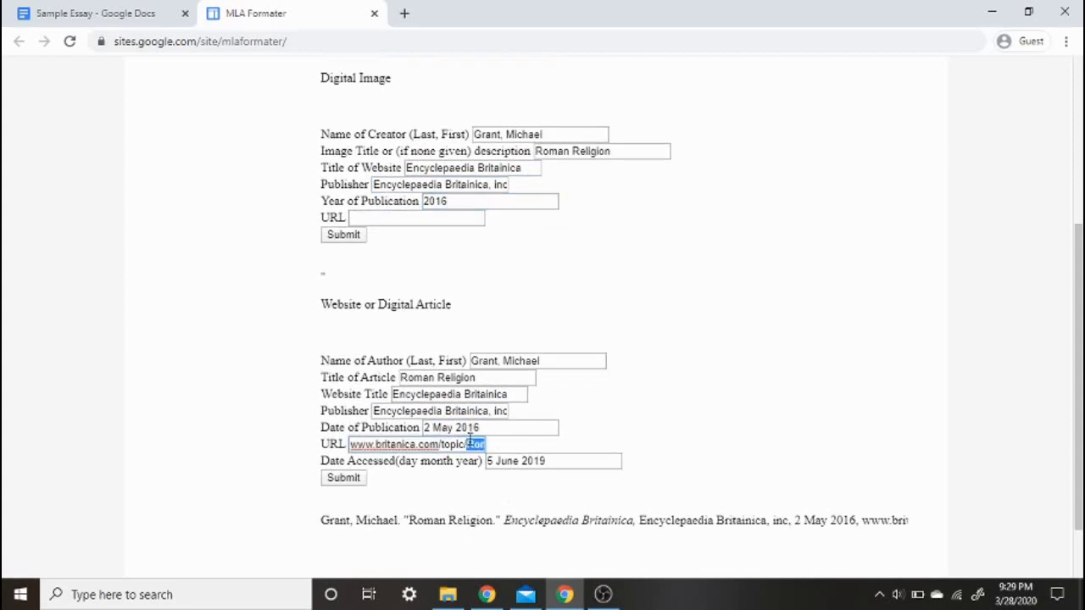
pyautogui.hotkey('ctrl', 'a')
pyautogui.click(418, 221)
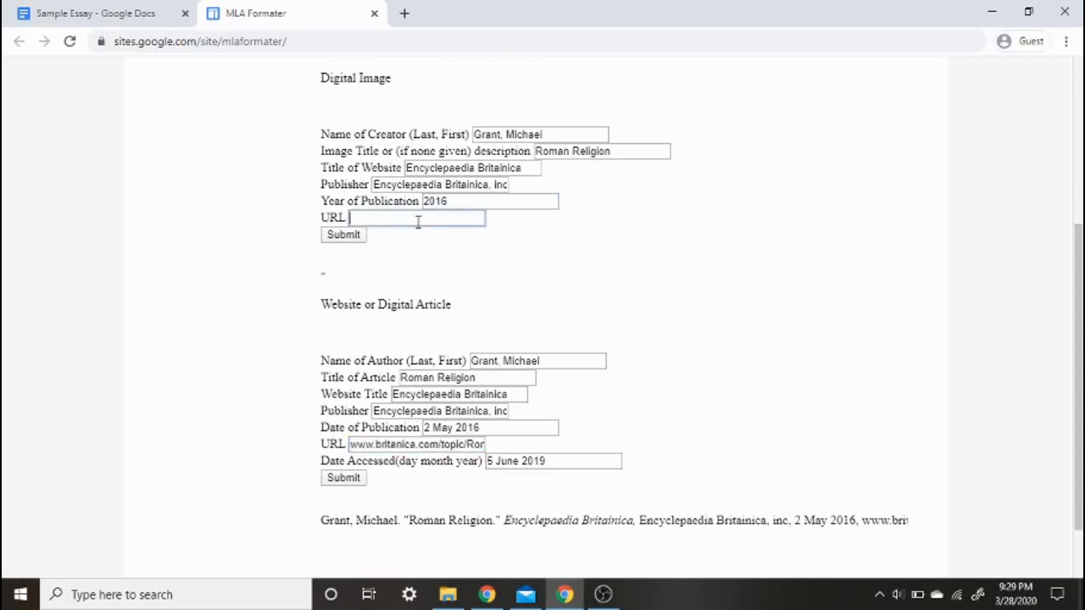
pyautogui.hotkey('ctrl', 'v')
pyautogui.click(344, 235)
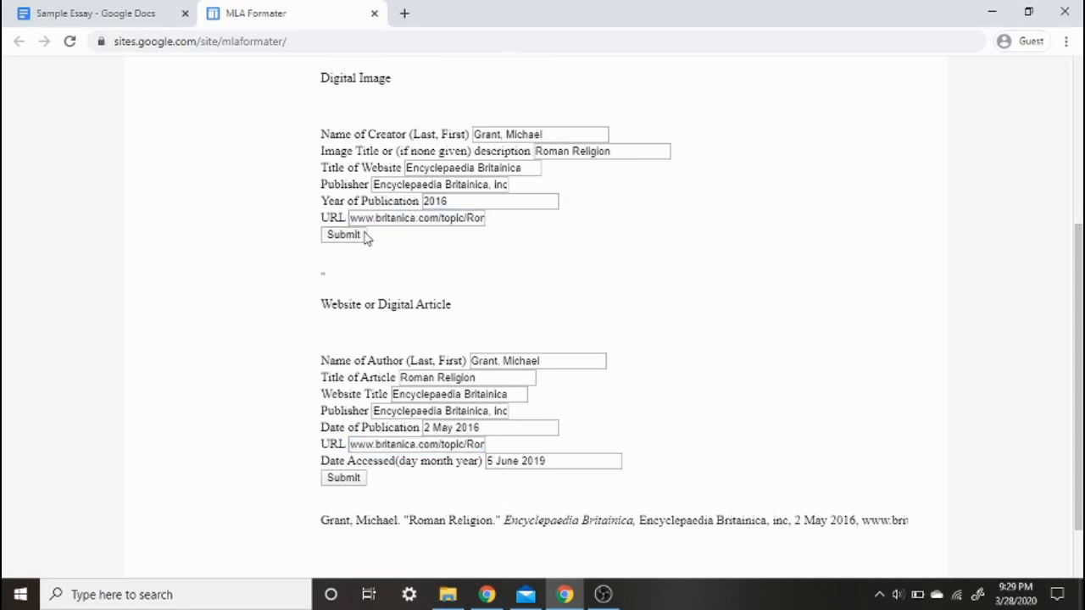
# Select and copy the entire citation generated beneath the Digital Image form
pyautogui.moveTo(319, 278); pyautogui.dragTo(316, 300)
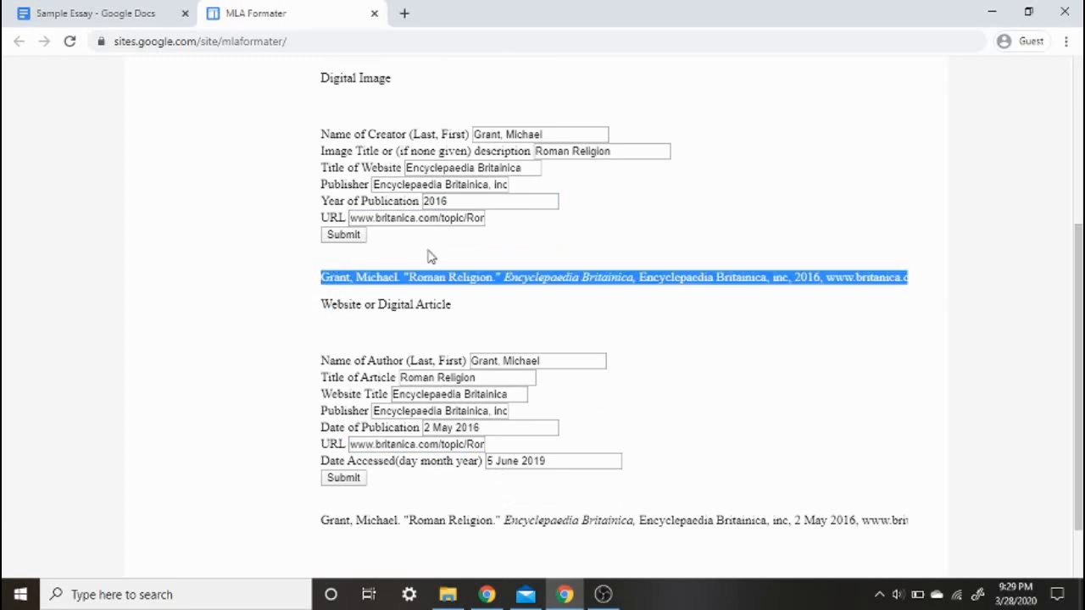
pyautogui.click(325, 270)
pyautogui.tripleClick(428, 277)
pyautogui.click(417, 245)
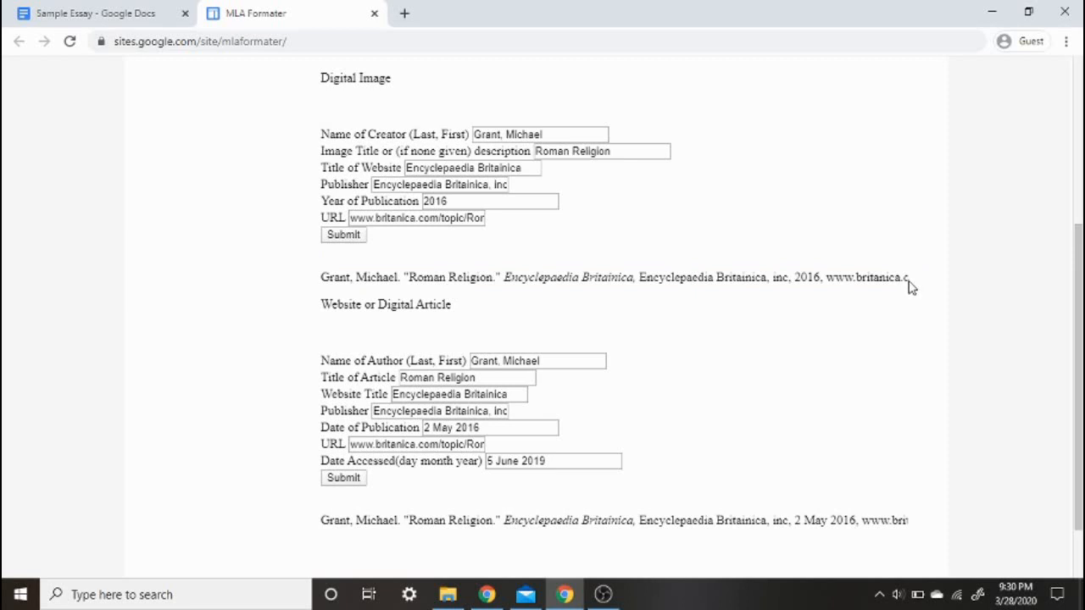
pyautogui.tripleClick(359, 278)
pyautogui.click(360, 277)
pyautogui.tripleClick(359, 277)
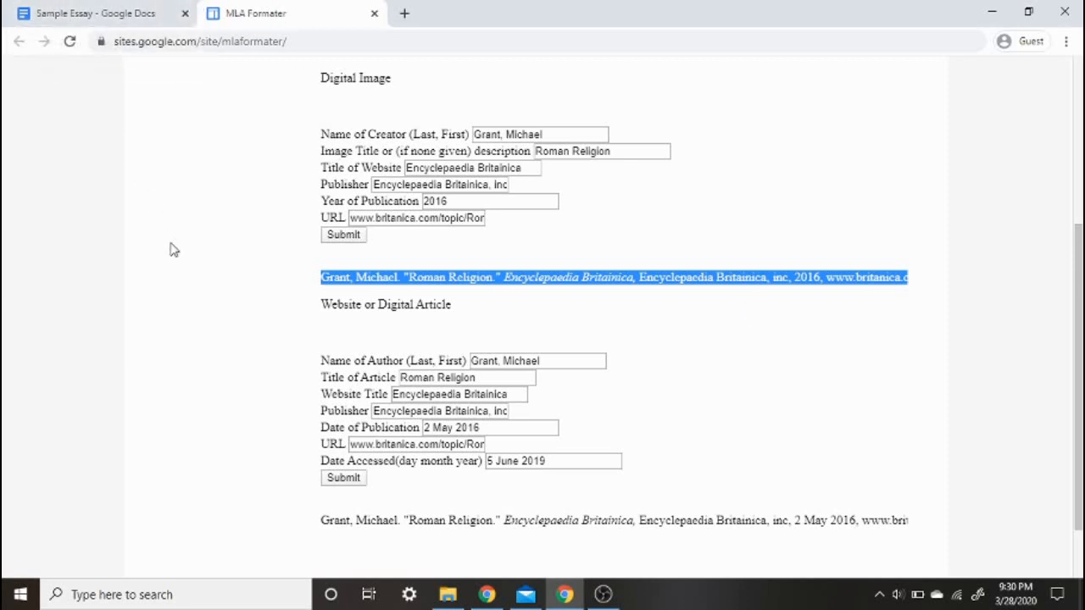
# Switch to the Sample Essay document and paste the Digital Image citation at the start of page 2
pyautogui.click(97, 12)
pyautogui.click(375, 368)
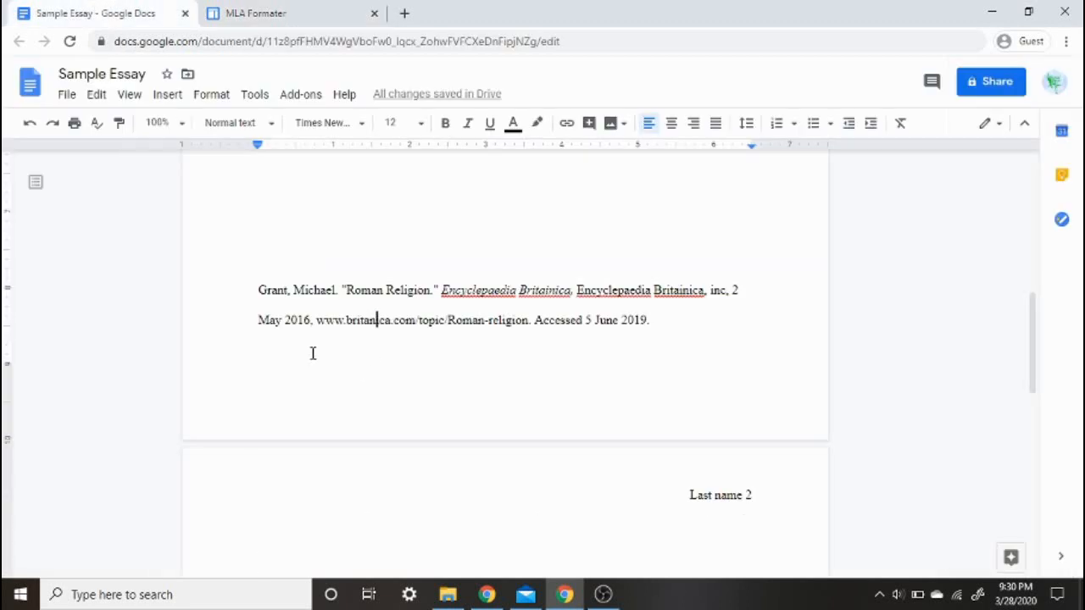
pyautogui.click(310, 354)
pyautogui.click(695, 353)
pyautogui.hotkey('ctrl', 'Return')
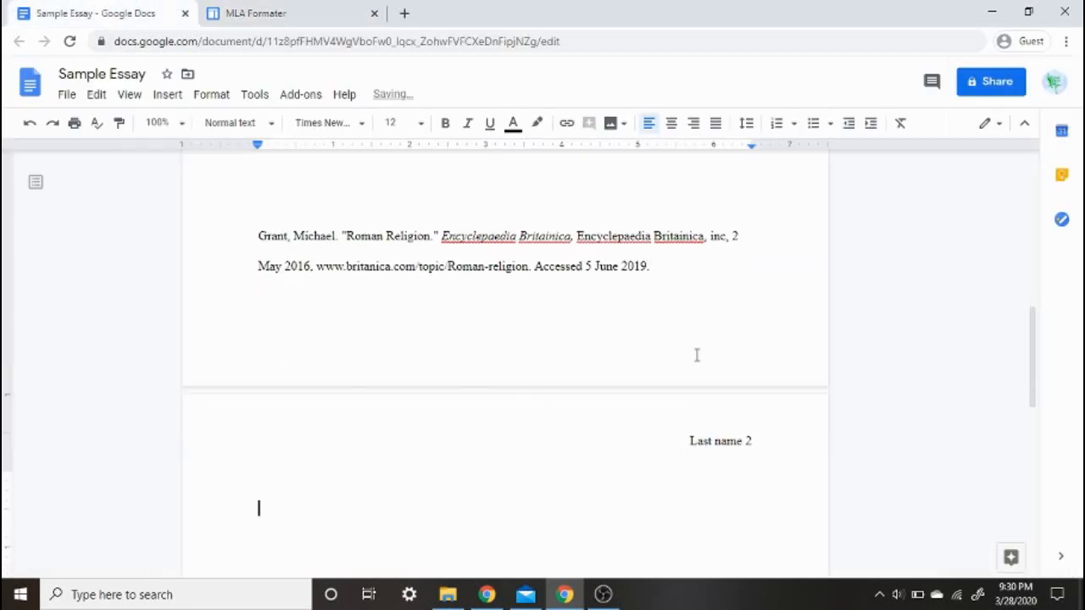
pyautogui.hotkey('ctrl', 'v')
pyautogui.scroll(-2, 593, 378)
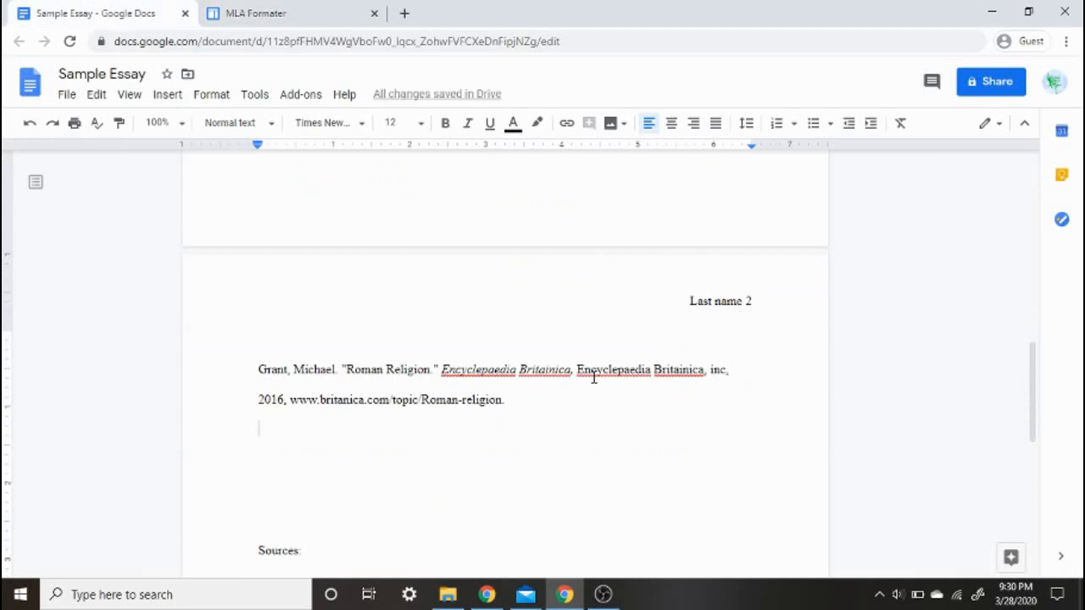
# Delete the pasted Digital Image citation and the empty line above it from page 2 of the Sample Essay document
pyautogui.click(273, 20)
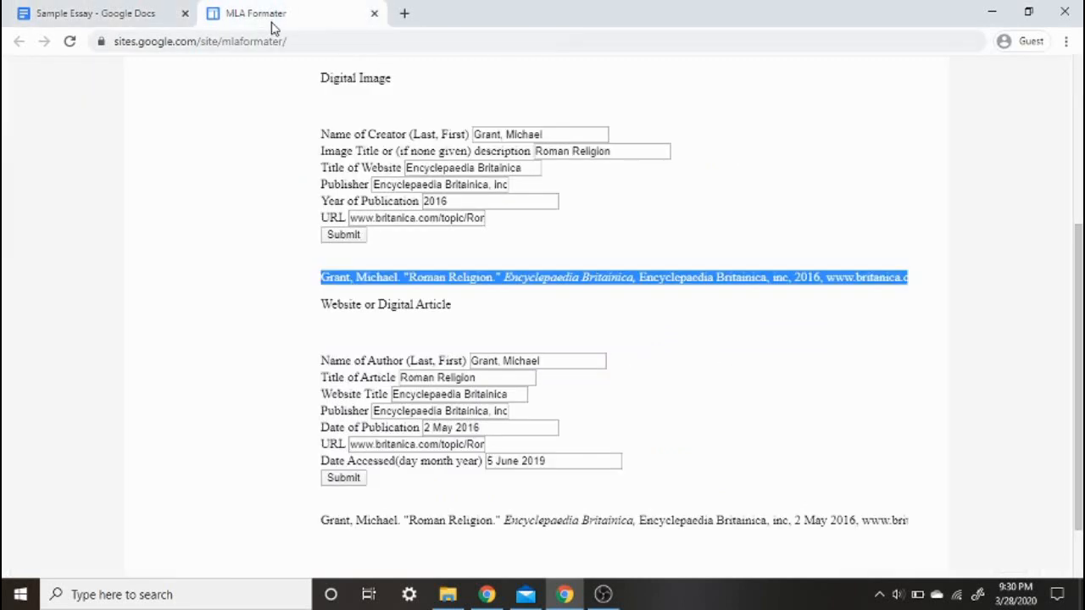
pyautogui.click(100, 12)
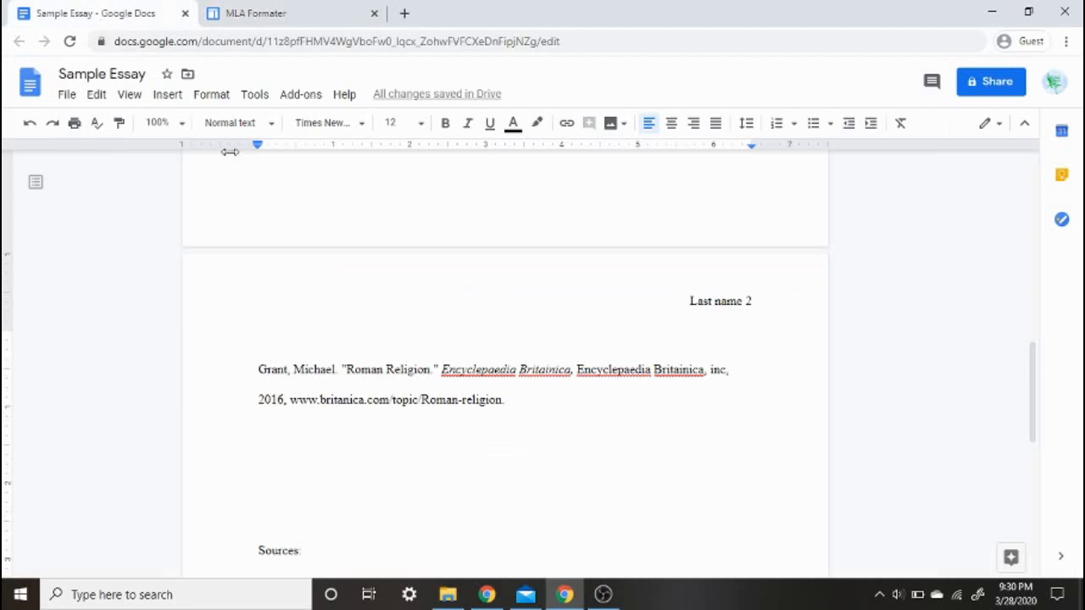
pyautogui.moveTo(518, 421); pyautogui.dragTo(286, 353)
pyautogui.scroll(1, 223, 353)
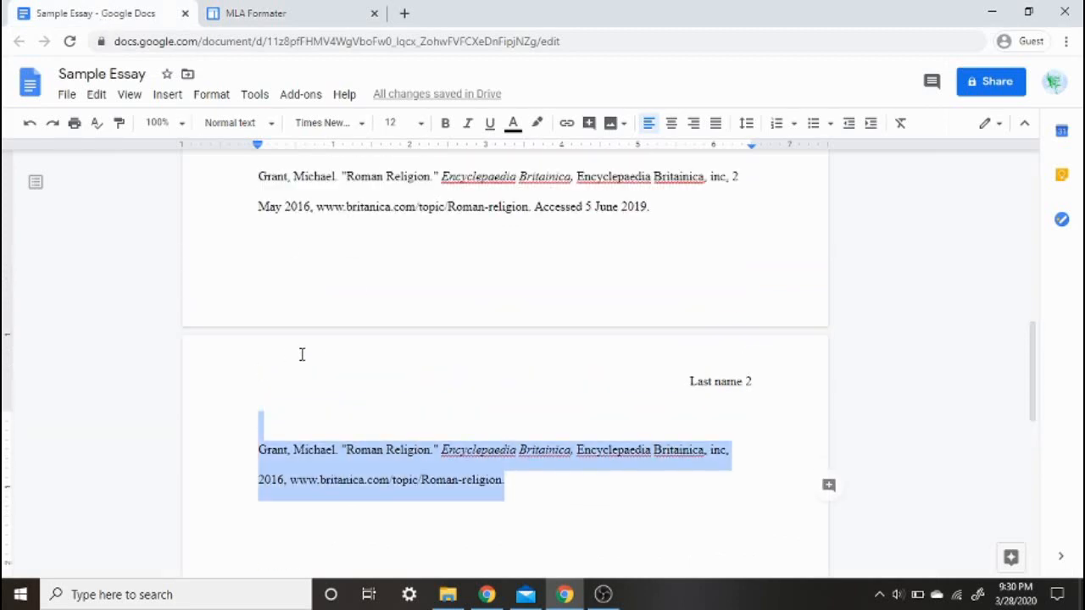
pyautogui.click(276, 467)
pyautogui.moveTo(259, 450); pyautogui.dragTo(524, 479)
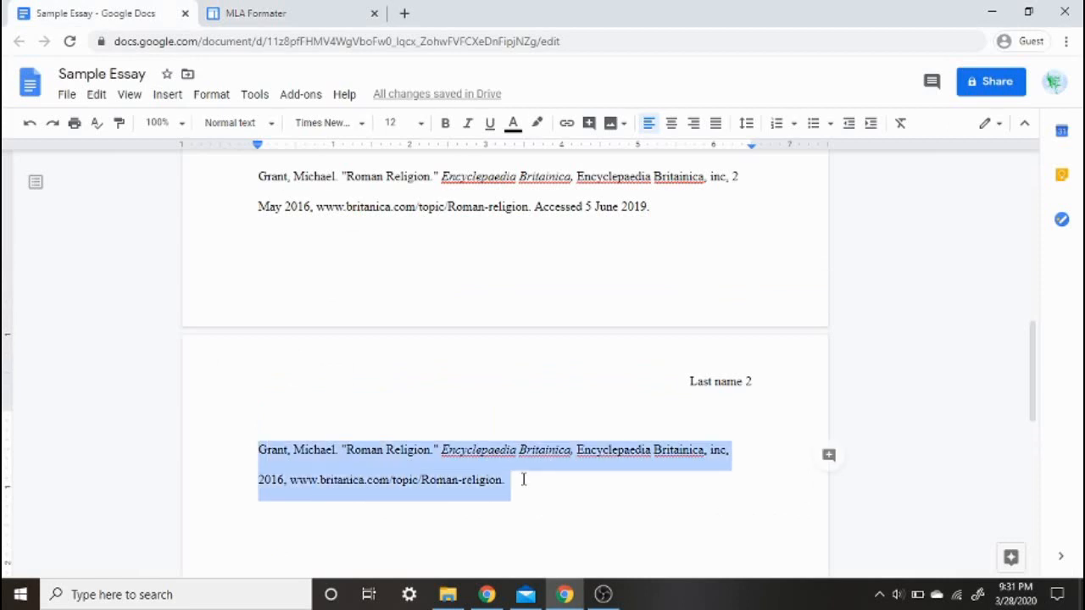
pyautogui.press('BackSpace')
pyautogui.press('BackSpace')
pyautogui.scroll(1, 523, 479)
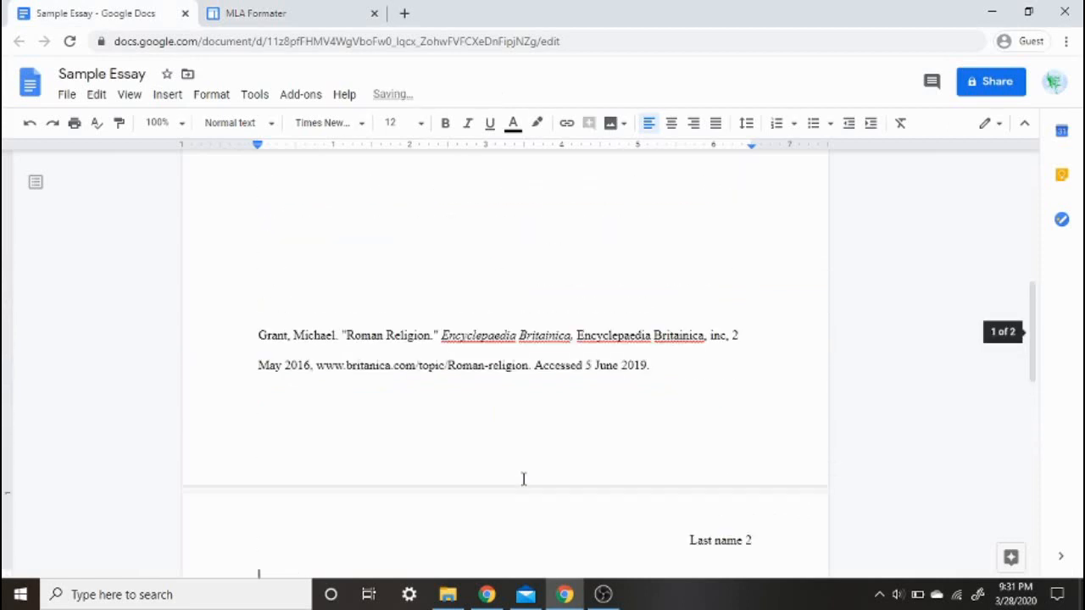
pyautogui.scroll(-1, 523, 478)
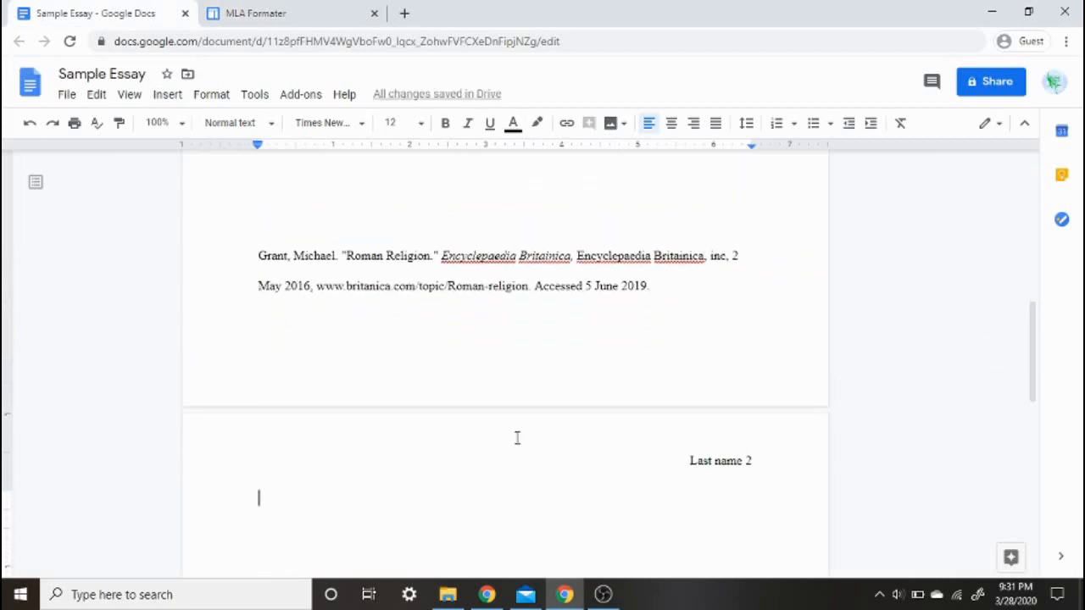
# Review the completed citation forms on the MLA Formater site and its example of indenting the second and subsequent citation lines
pyautogui.click(272, 15)
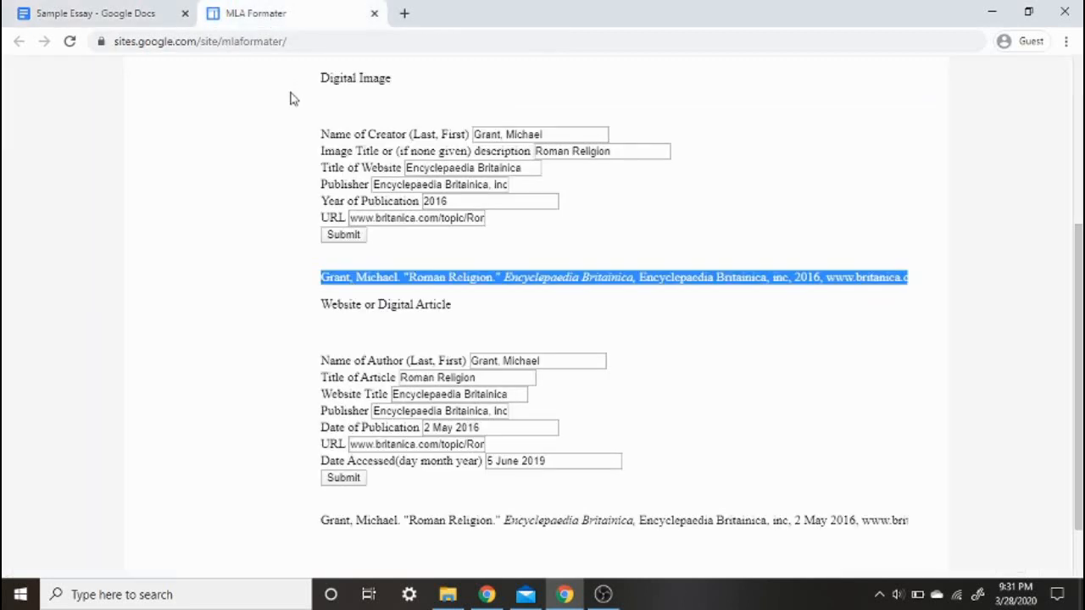
pyautogui.click(329, 197)
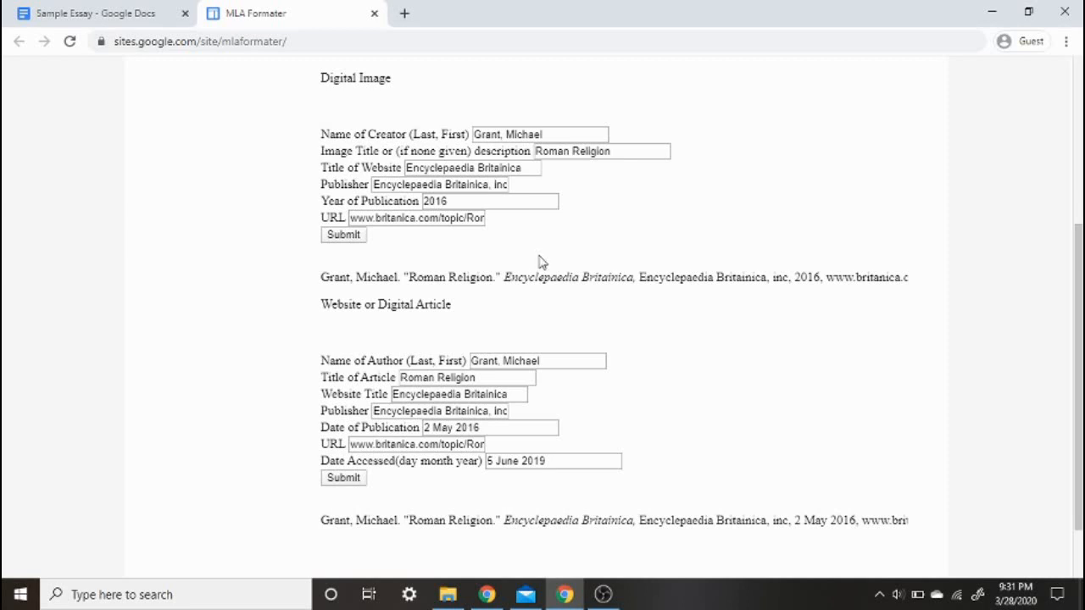
pyautogui.click(491, 411)
pyautogui.scroll(1, 468, 259)
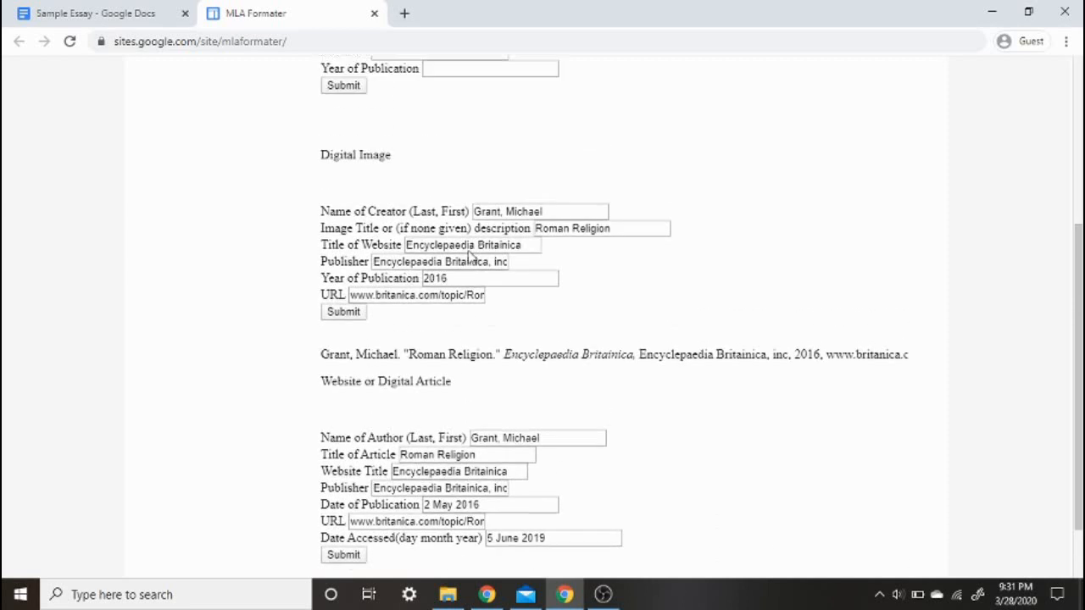
pyautogui.scroll(-1, 468, 255)
pyautogui.scroll(1, 468, 259)
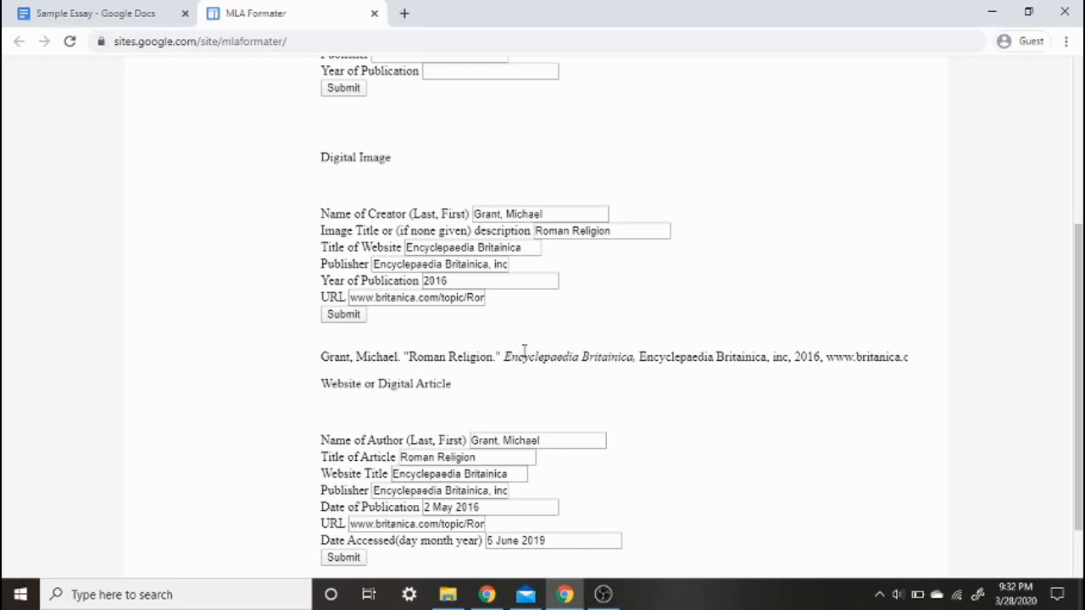
pyautogui.click(93, 13)
pyautogui.scroll(1, 319, 360)
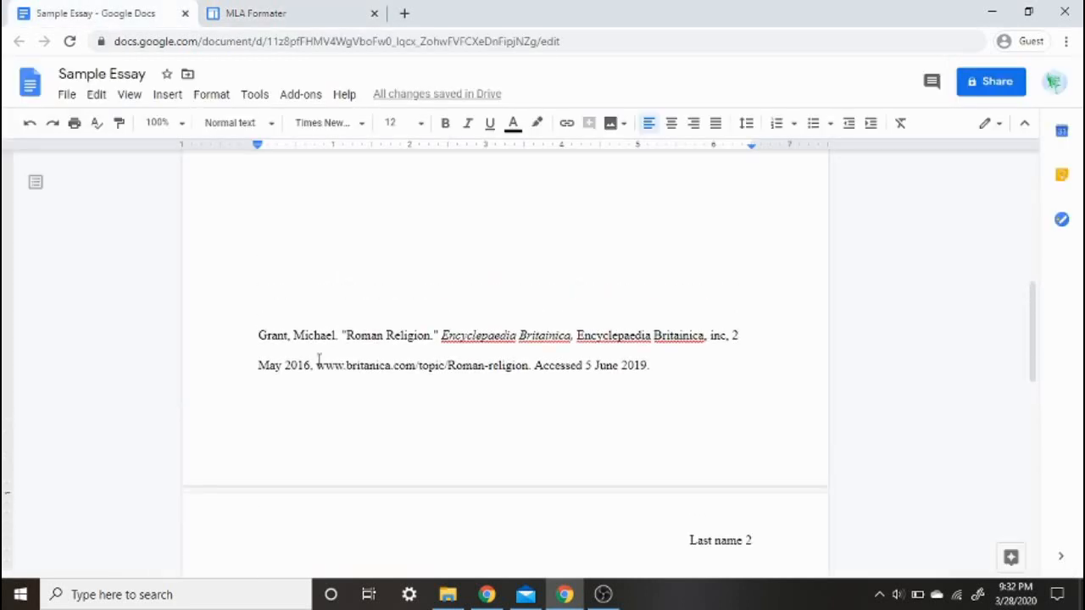
pyautogui.scroll(-1, 320, 360)
pyautogui.click(259, 14)
pyautogui.scroll(4, 443, 278)
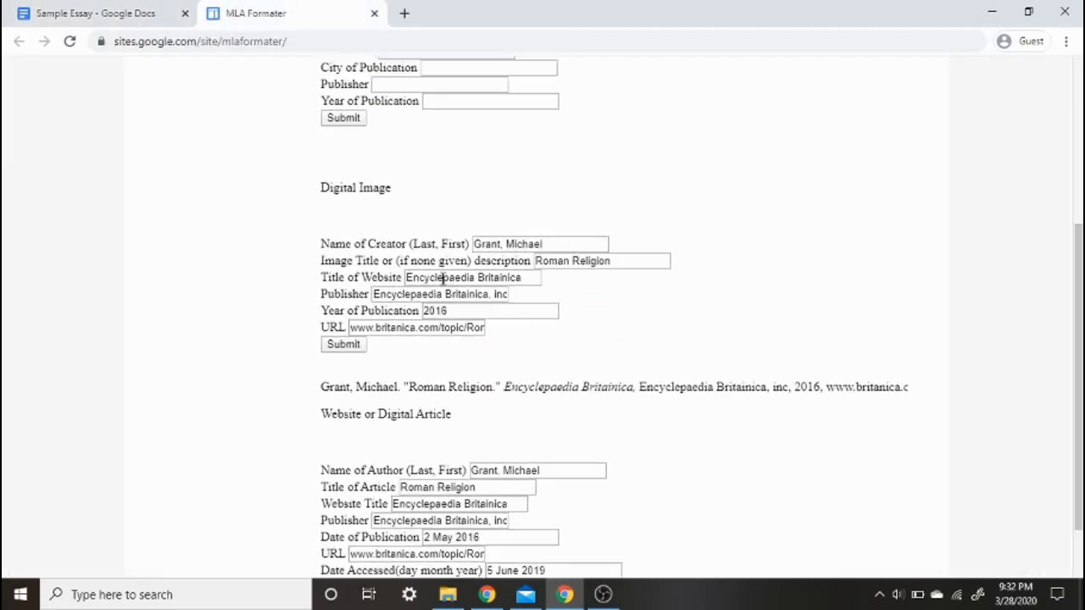
pyautogui.scroll(1, 442, 278)
pyautogui.scroll(1, 443, 278)
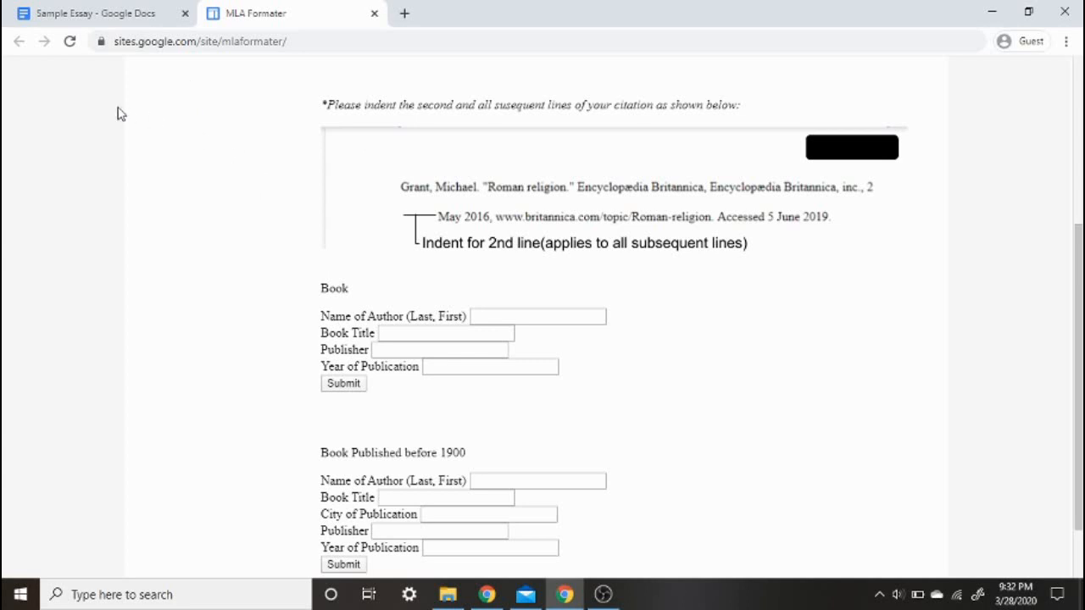
# Copy the full website article citation from page 1 of the Sample Essay and paste it at the start of page 2
pyautogui.click(90, 16)
pyautogui.scroll(5, 393, 327)
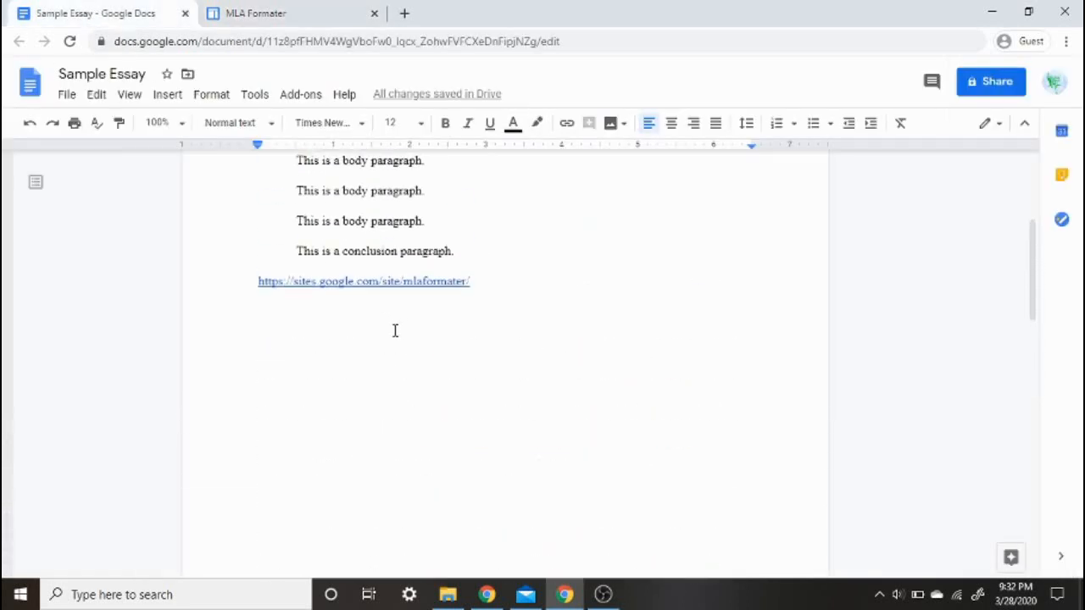
pyautogui.scroll(-8, 389, 334)
pyautogui.scroll(3, 386, 338)
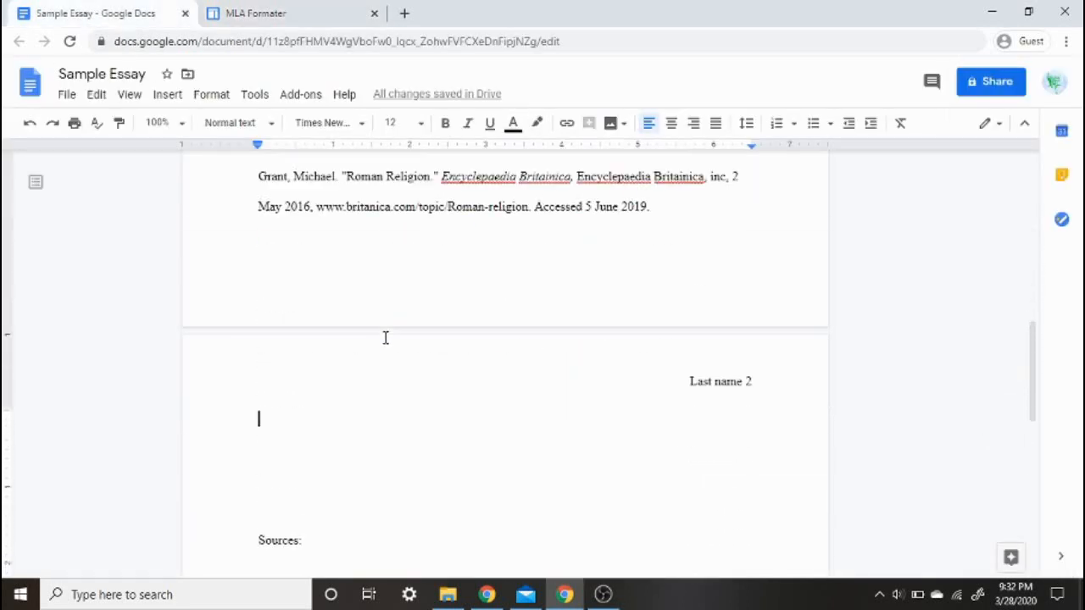
pyautogui.moveTo(256, 177); pyautogui.dragTo(669, 210)
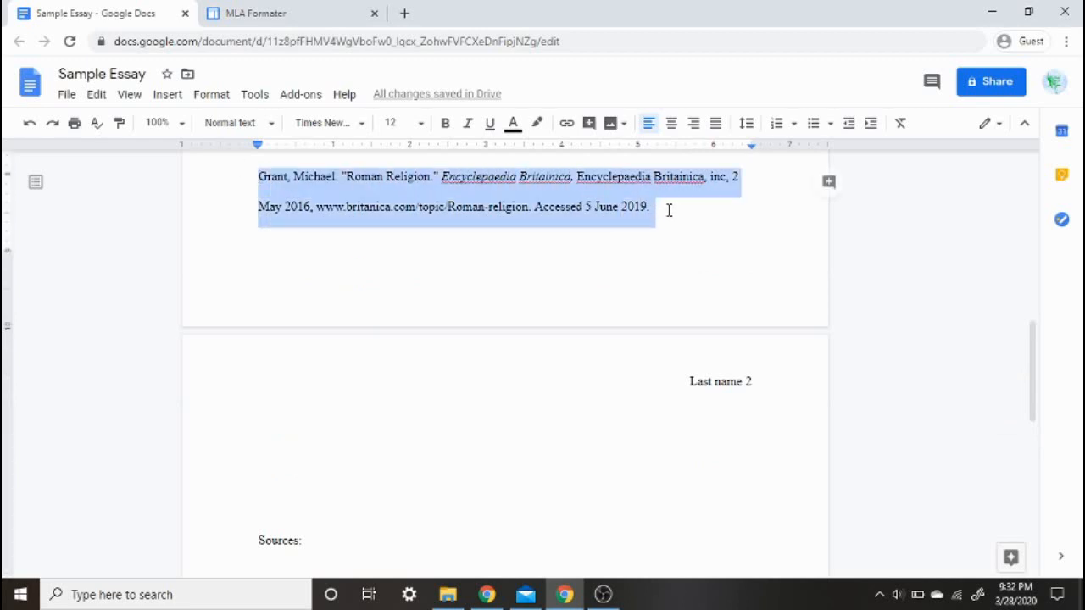
pyautogui.hotkey('ctrl', 'c')
pyautogui.click(401, 416)
pyautogui.hotkey('ctrl', 'v')
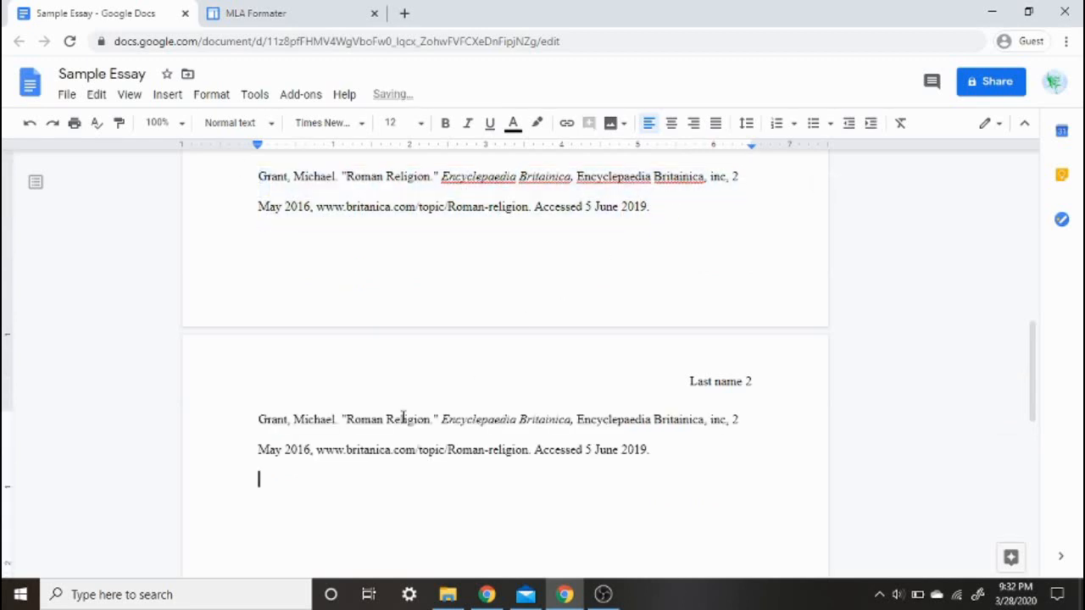
# Break the page 1 citation before "May 2016" and indent that second line as in the MLA Formater example
pyautogui.scroll(2, 402, 416)
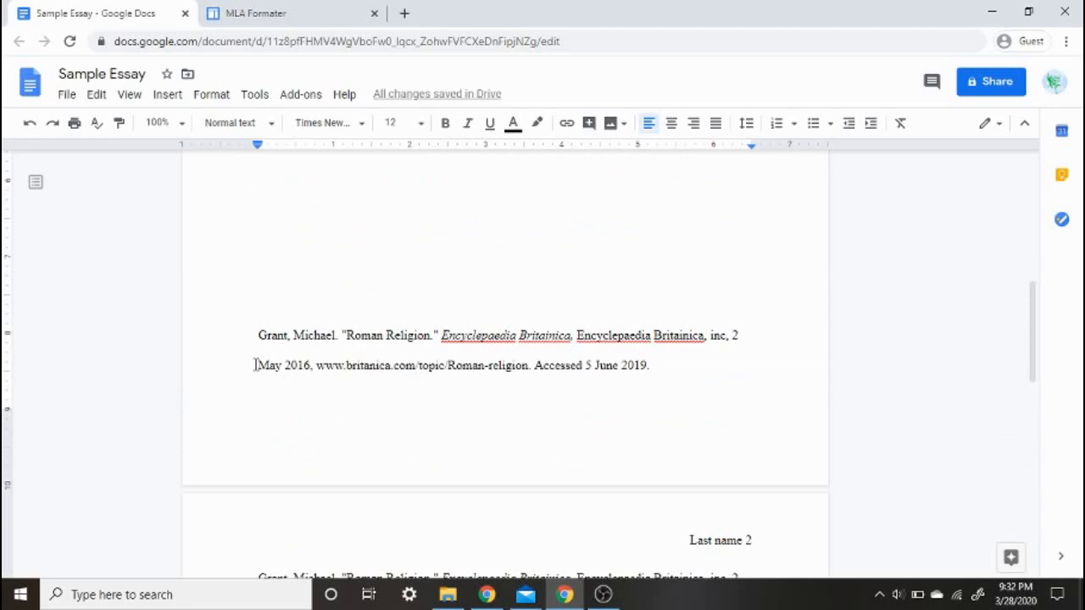
pyautogui.click(311, 23)
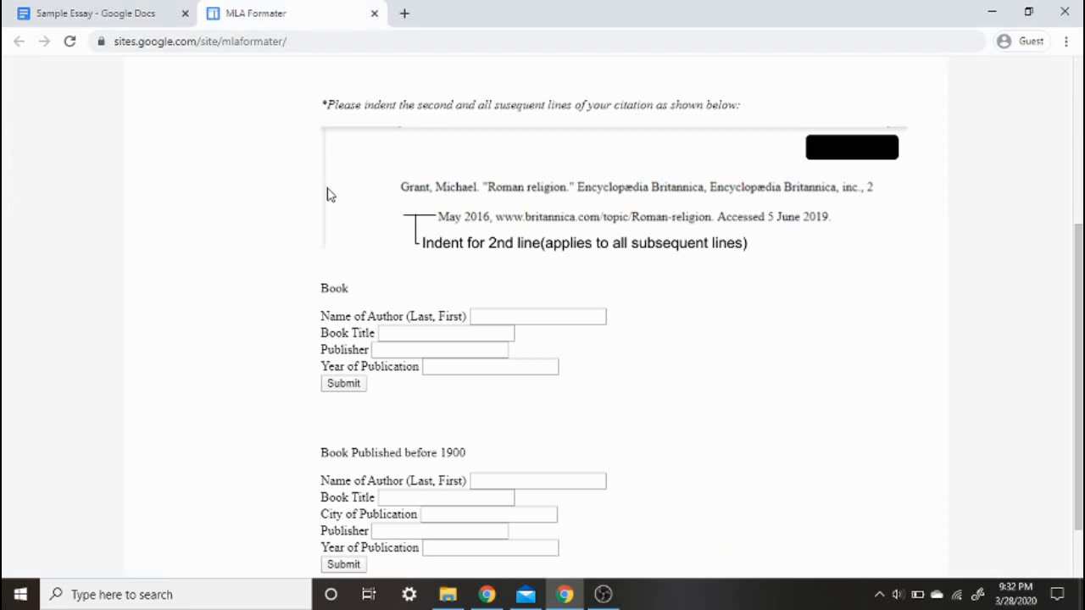
pyautogui.click(149, 6)
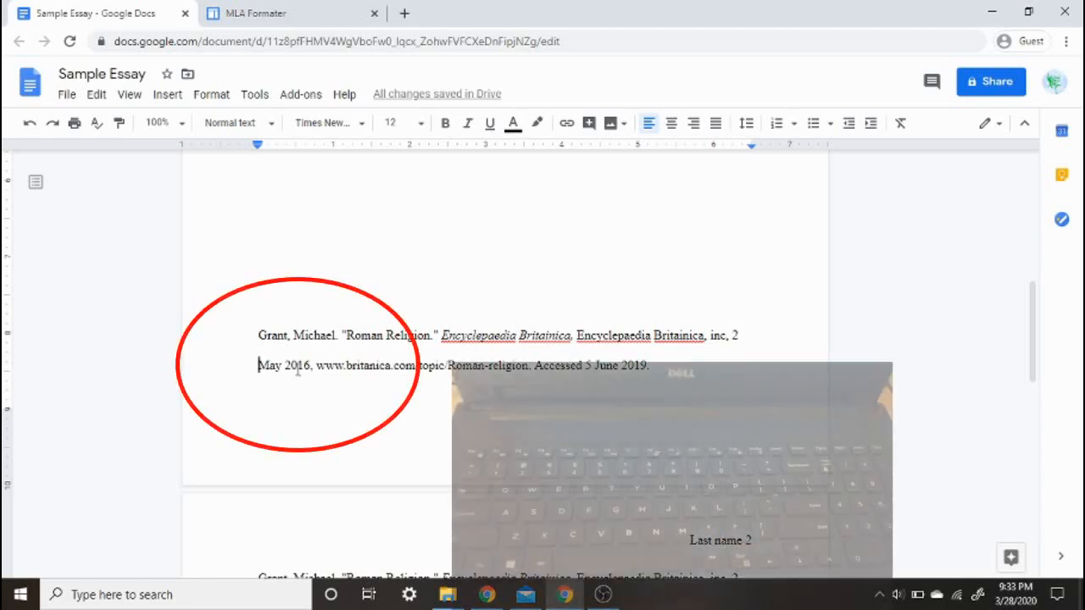
pyautogui.press('Return')
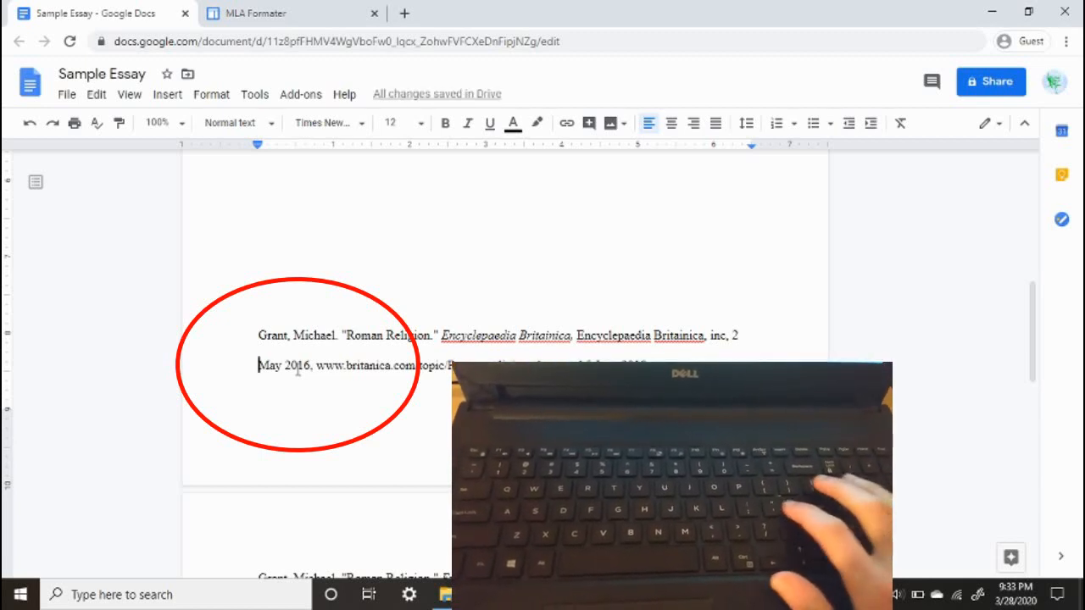
pyautogui.press('Tab')
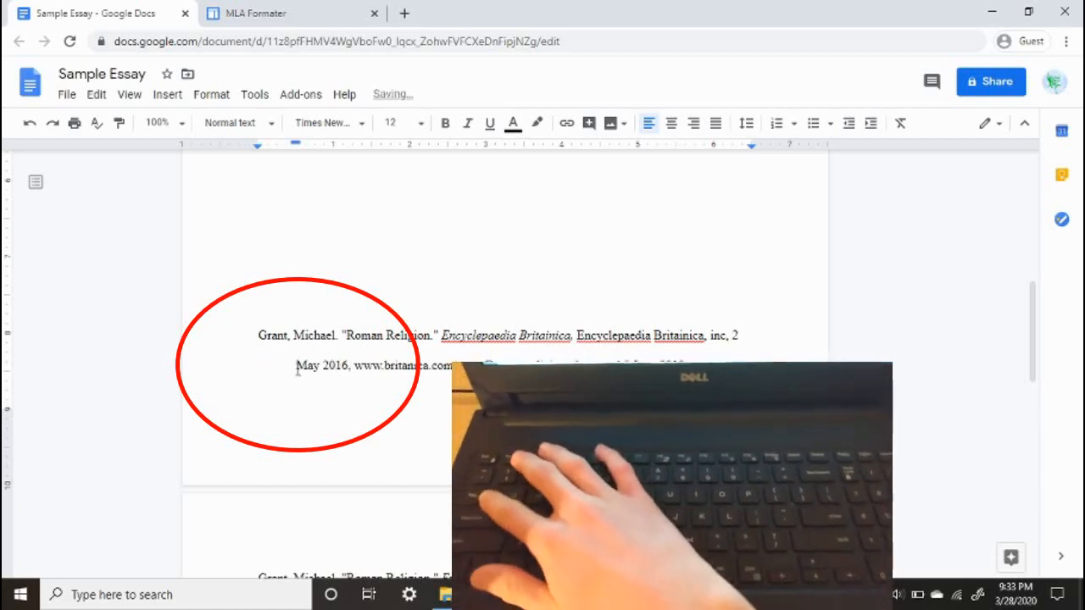
# Compare the citation with the site's indent example and remove the indent from its second line
pyautogui.click(250, 14)
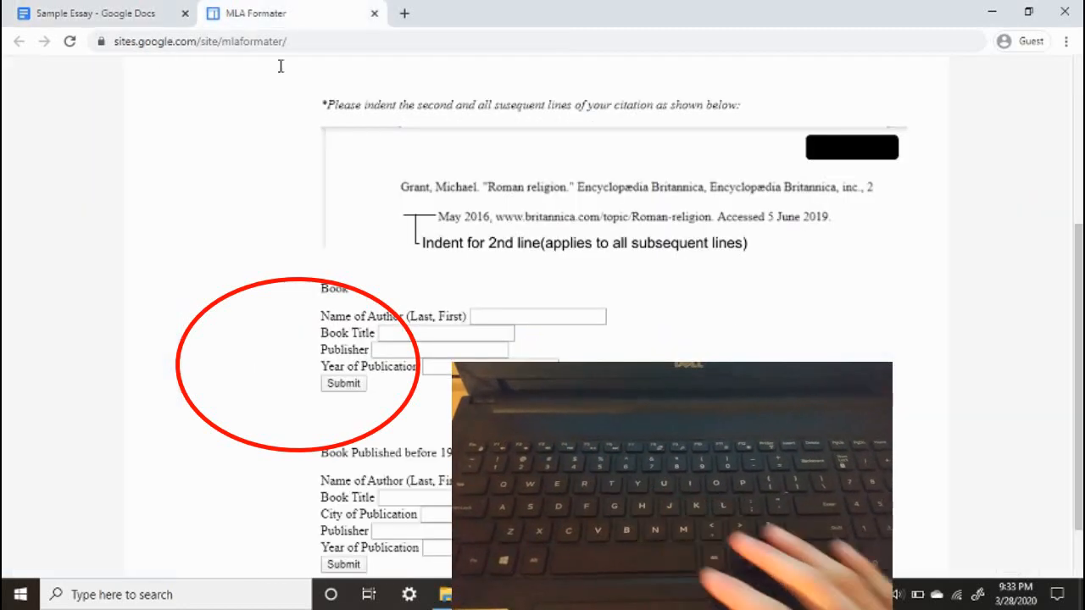
pyautogui.click(148, 13)
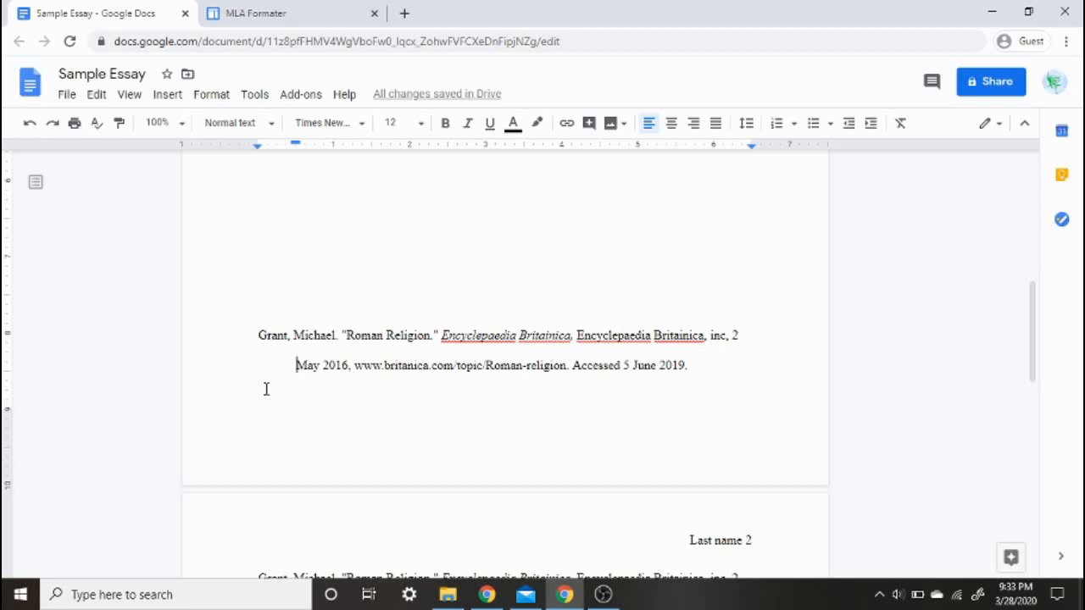
pyautogui.press('BackSpace')
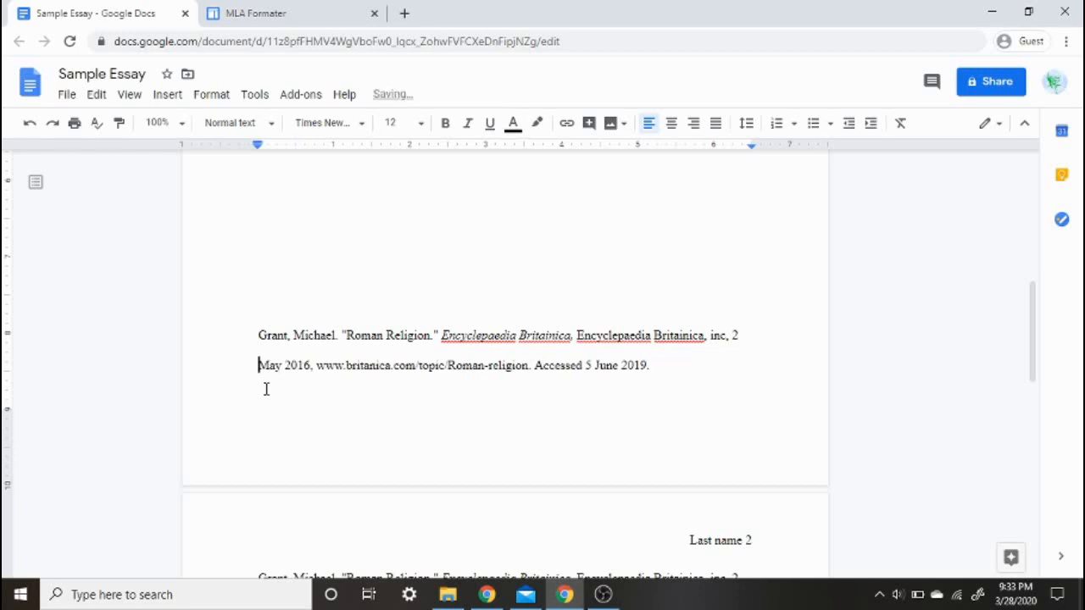
# Lengthen the author's last name in the first citation with a long run of the letter a
pyautogui.click(289, 334)
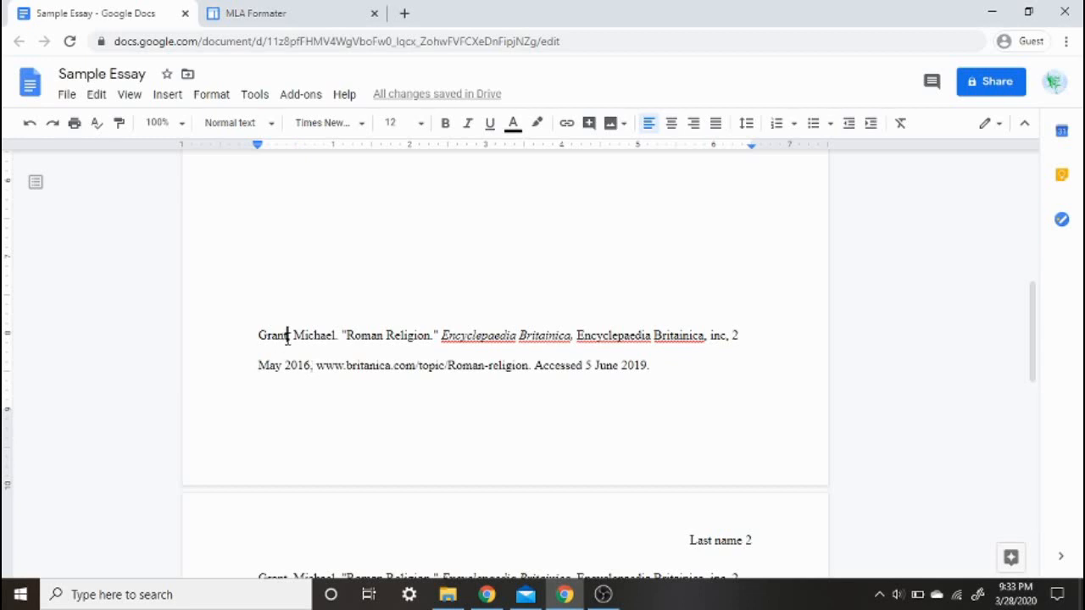
pyautogui.press('Left')
pyautogui.press('Left')
pyautogui.press('Left')
pyautogui.write('aaaaaaaaaaaaaaaaaaaaa')
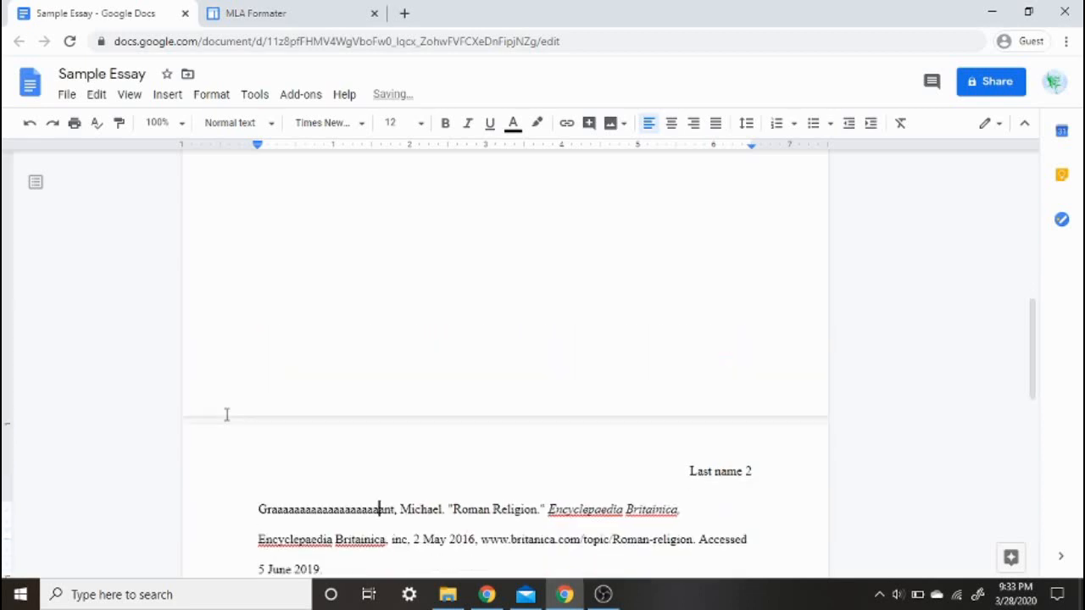
# Insert a blank line between the two citations and add more letters a to the first citation's lengthened last name
pyautogui.click(356, 417)
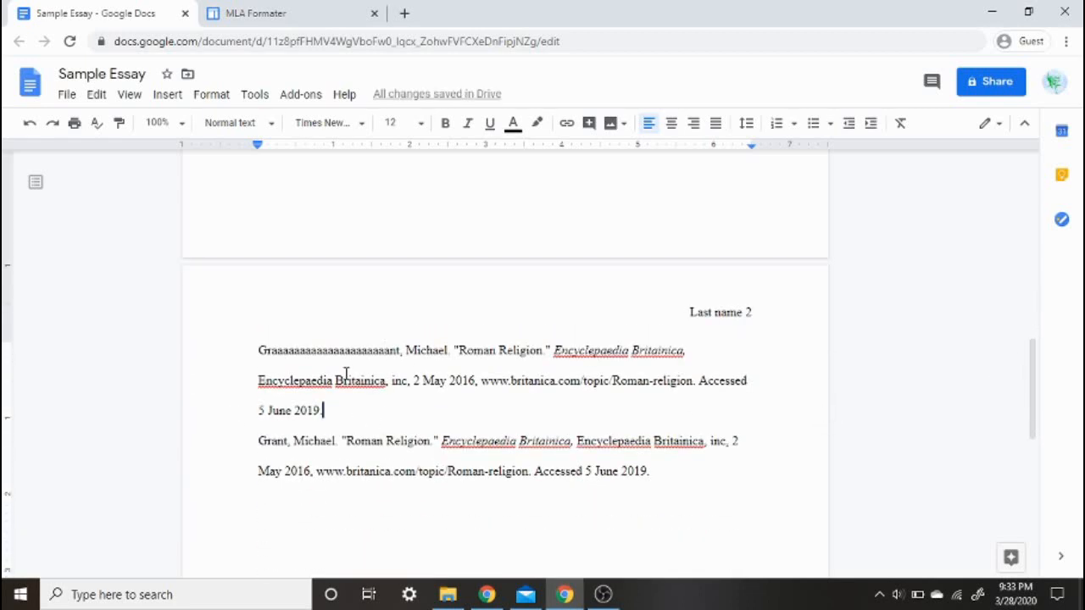
pyautogui.press('Return')
pyautogui.click(324, 350)
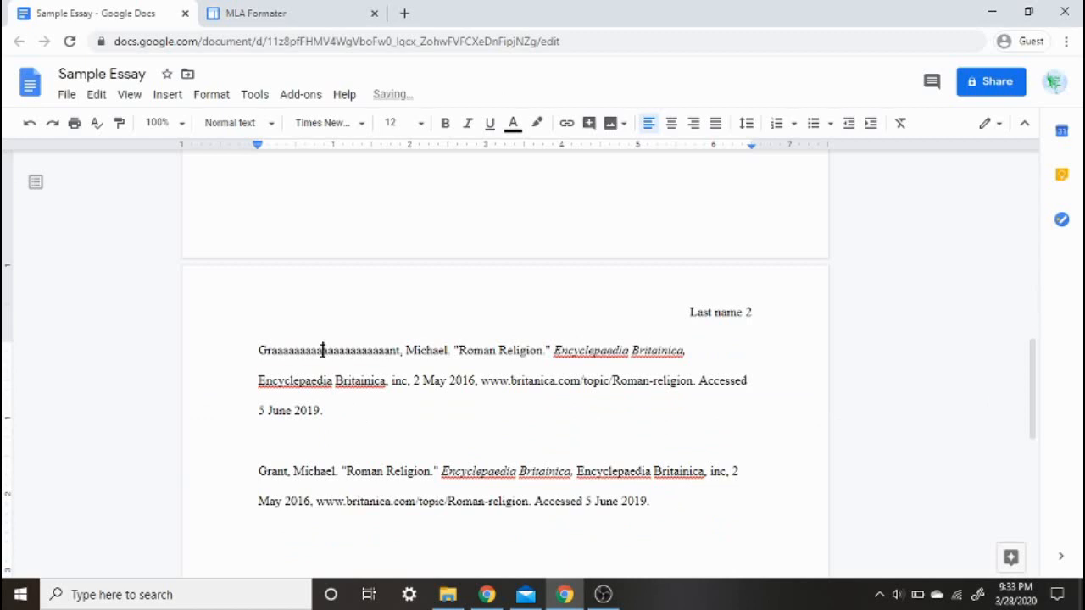
pyautogui.write('aaaaaaaa')
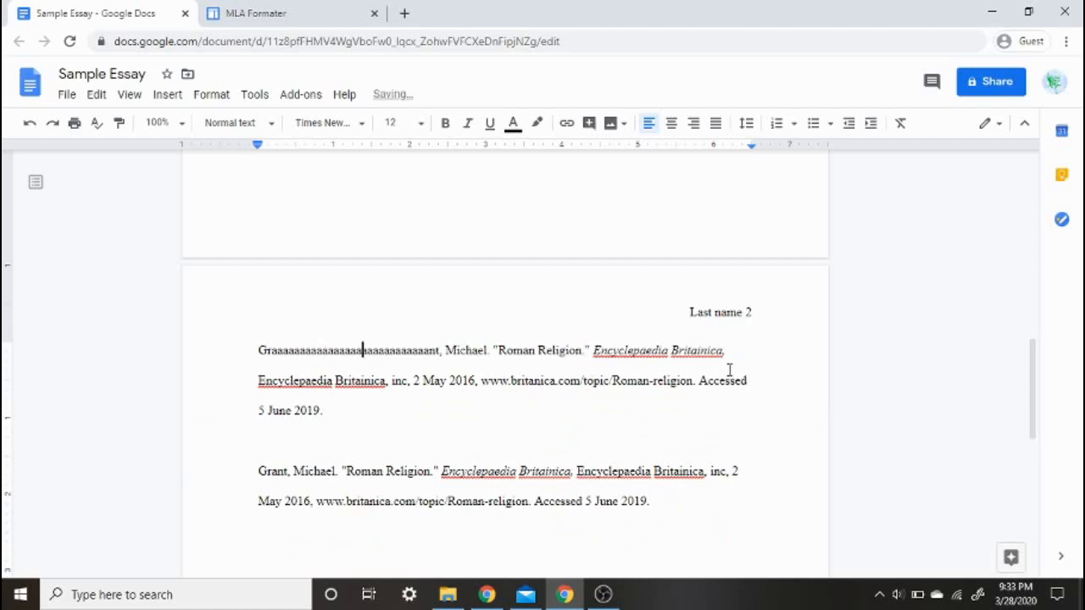
pyautogui.click(753, 354)
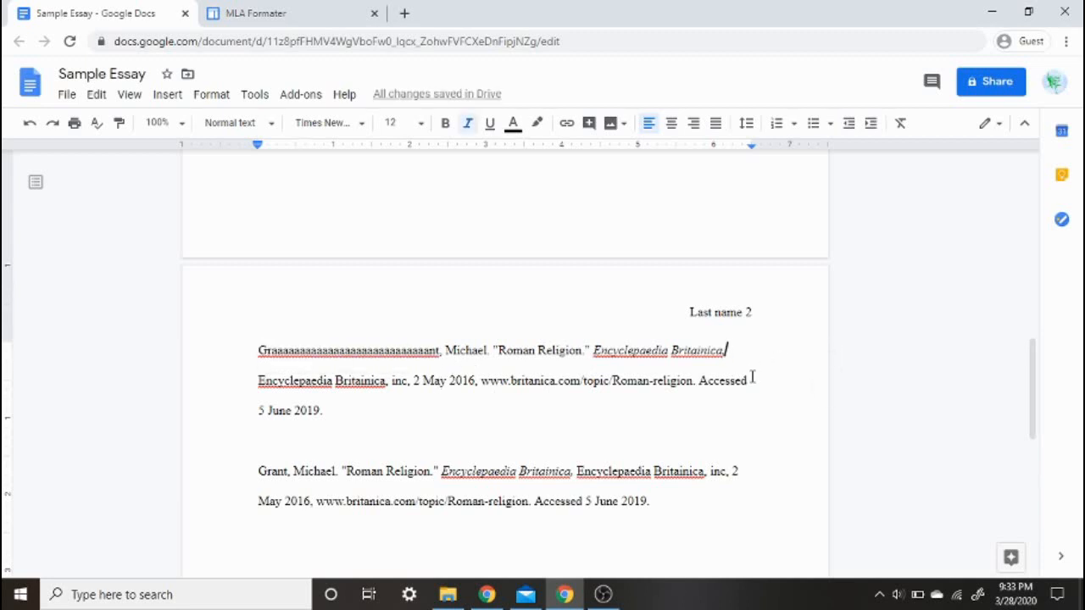
pyautogui.hotkey('shift', 'Home')
pyautogui.press('BackSpace')
pyautogui.hotkey('ctrl', 'z')
pyautogui.click(249, 380)
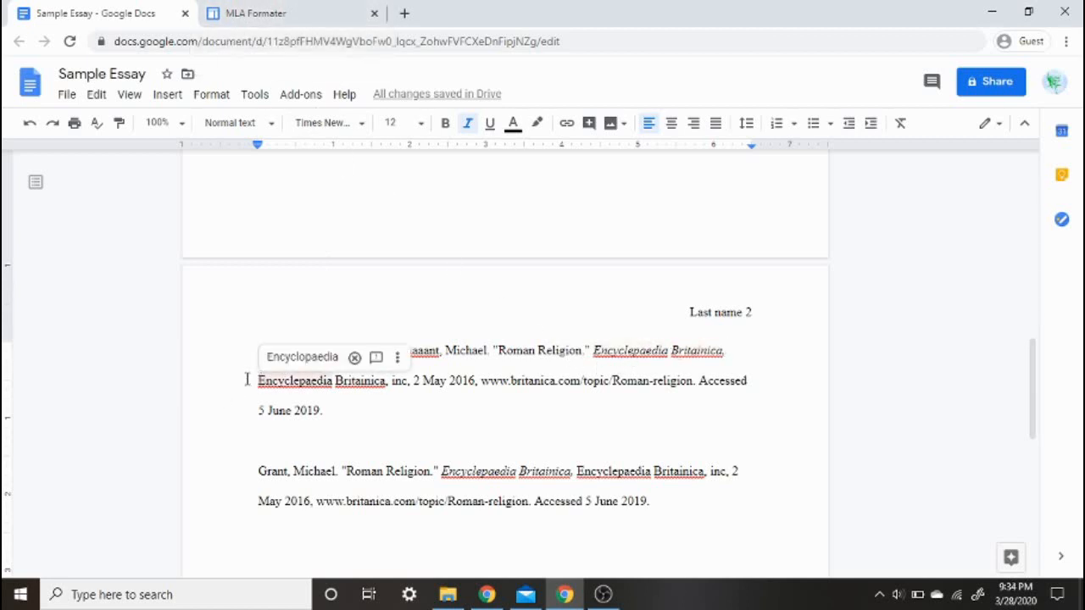
pyautogui.press('BackSpace')
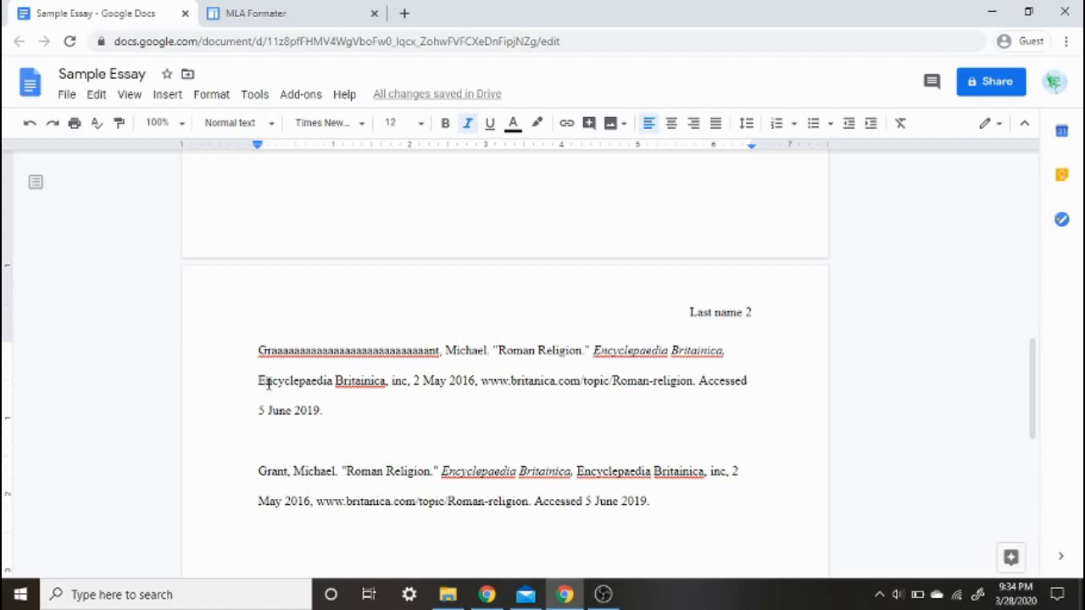
# Delete the first citation's text from its beginning up to "Enc" in the second line's "Encyclepaedia"
pyautogui.click(280, 383)
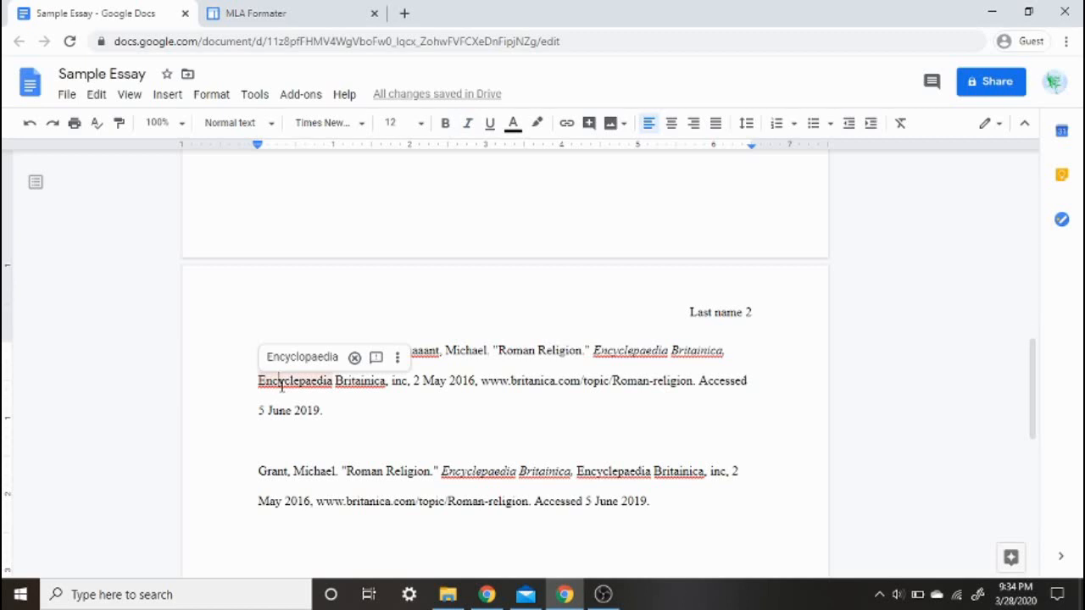
pyautogui.hotkey('ctrl', 'shift', 'Up')
pyautogui.press('BackSpace')
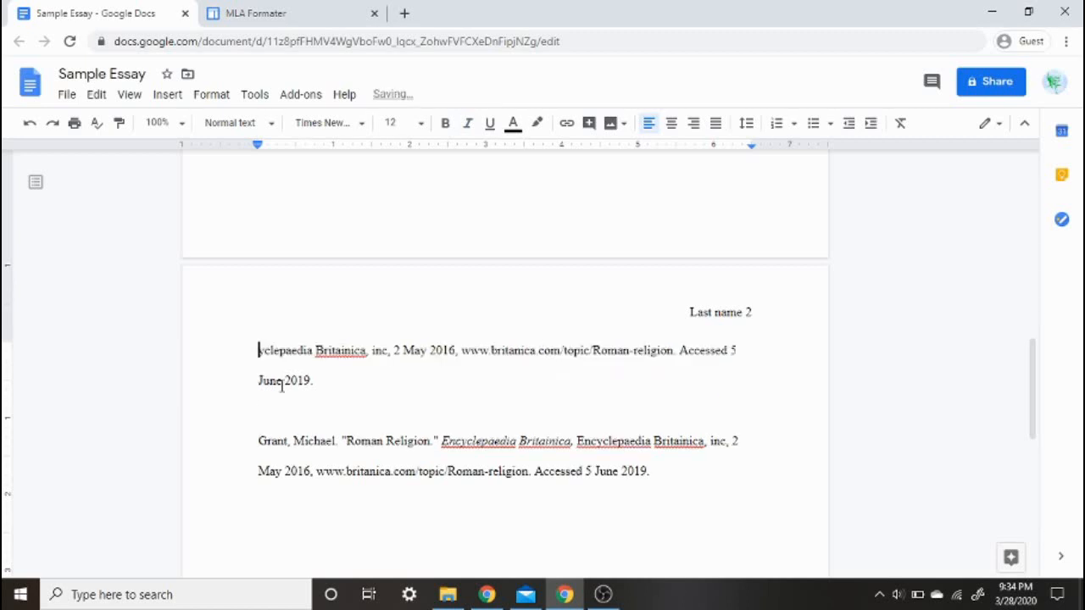
# Try indenting the remaining citation text, and undo both the indent and the deletion of the first citation's beginning
pyautogui.press('Tab')
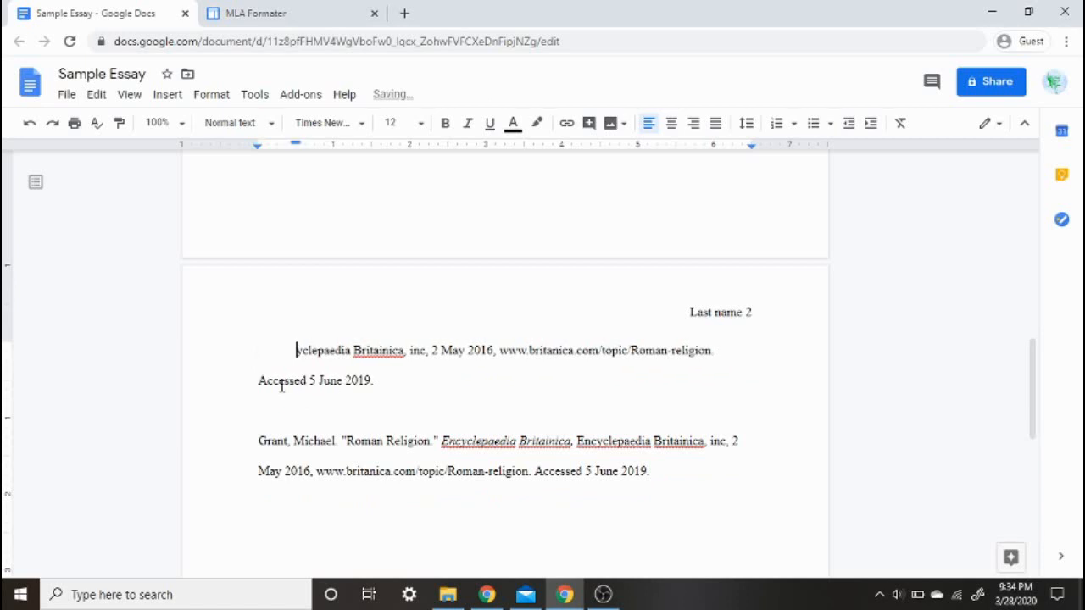
pyautogui.hotkey('ctrl', 'z')
pyautogui.hotkey('ctrl', 'z')
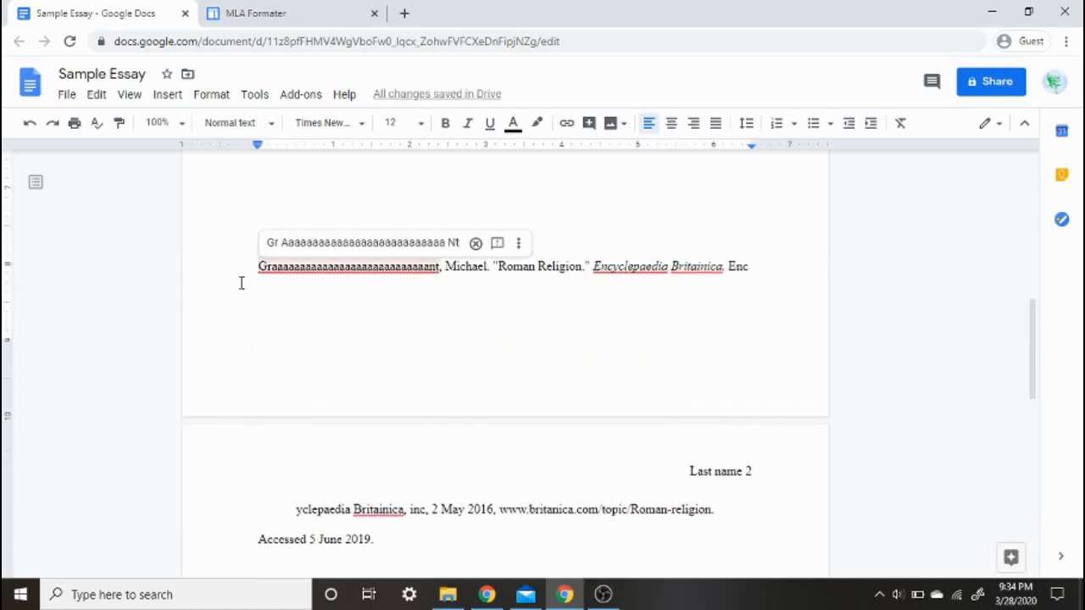
pyautogui.hotkey('ctrl', 'z')
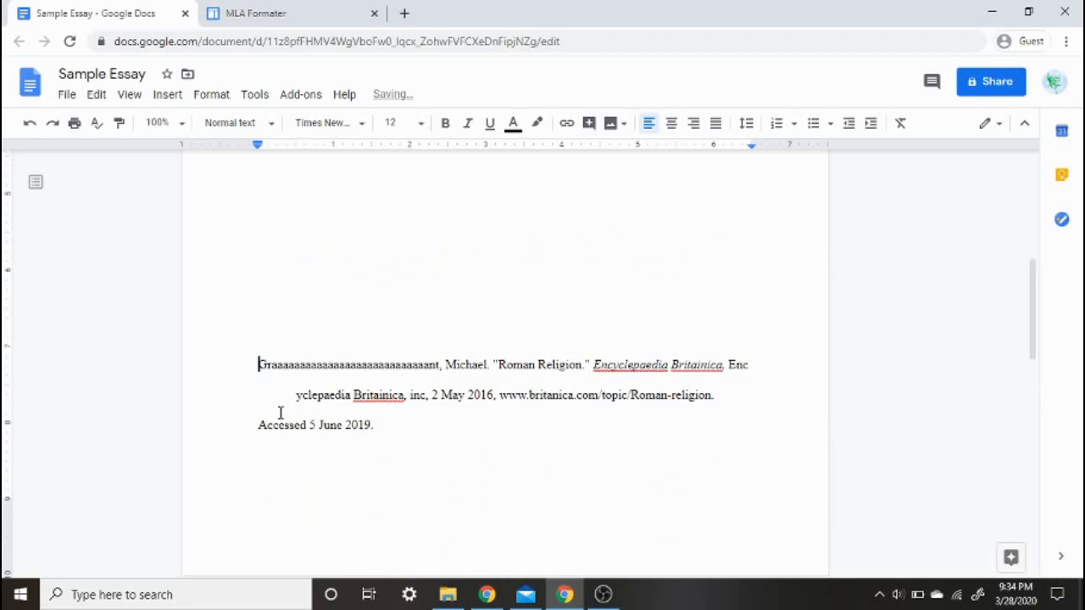
# Delete most of the extra letters a from the author's last name in the first citation
pyautogui.click(293, 395)
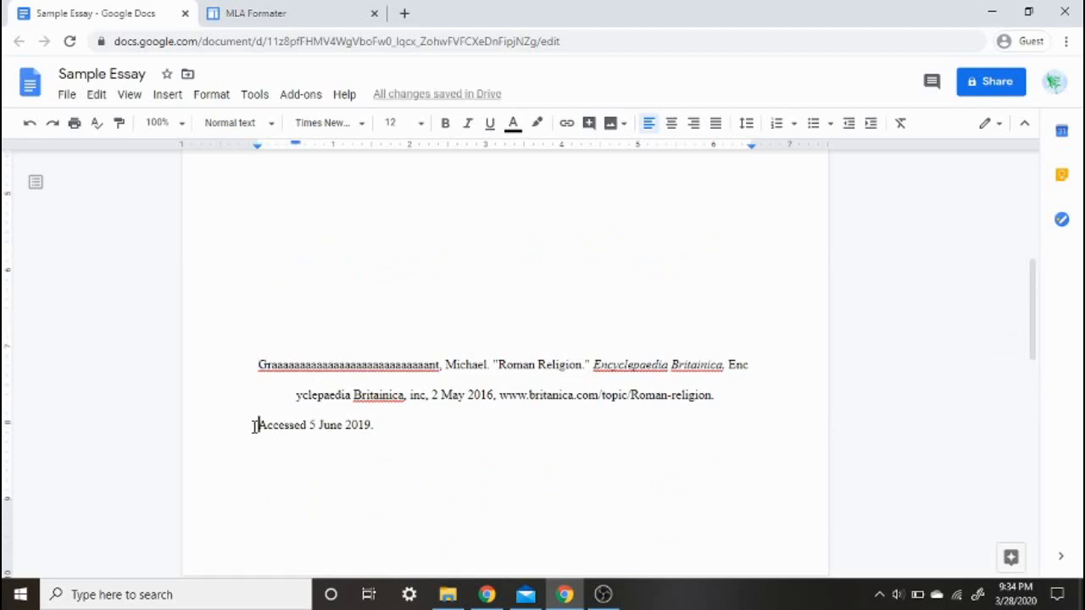
pyautogui.moveTo(282, 365); pyautogui.dragTo(423, 367)
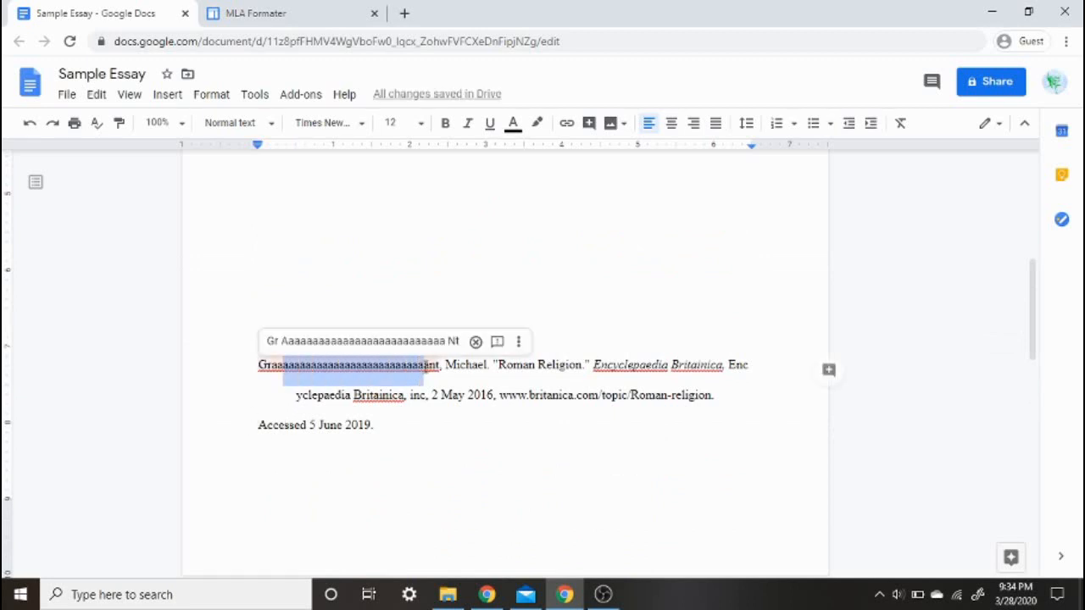
pyautogui.press('BackSpace')
# Rejoin the first citation's split word "Encyclepaedia" by removing the second line's indent and the line break before it
pyautogui.click(264, 408)
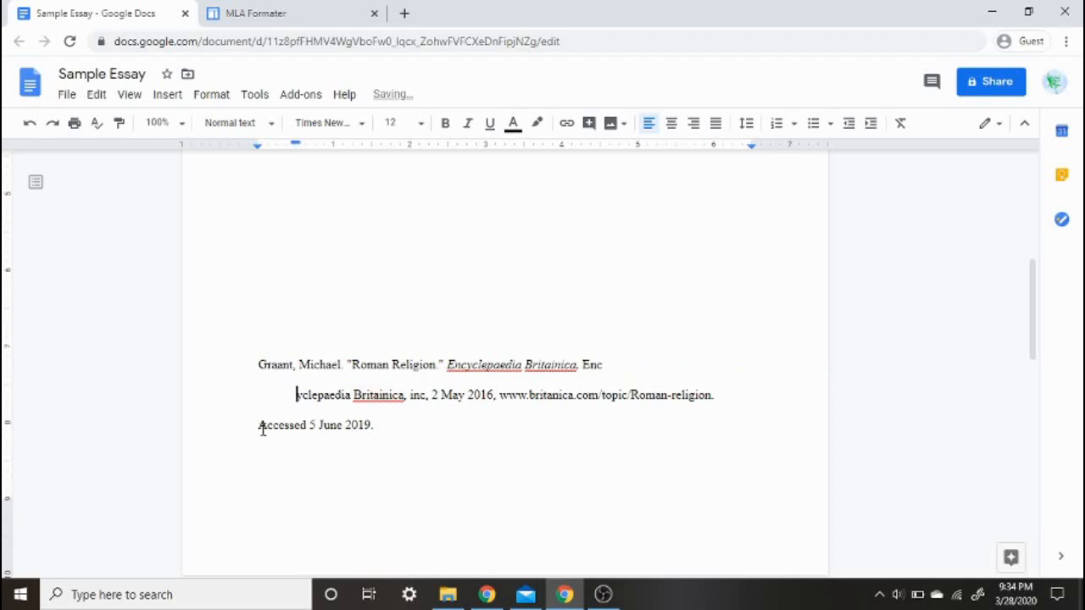
pyautogui.click(250, 431)
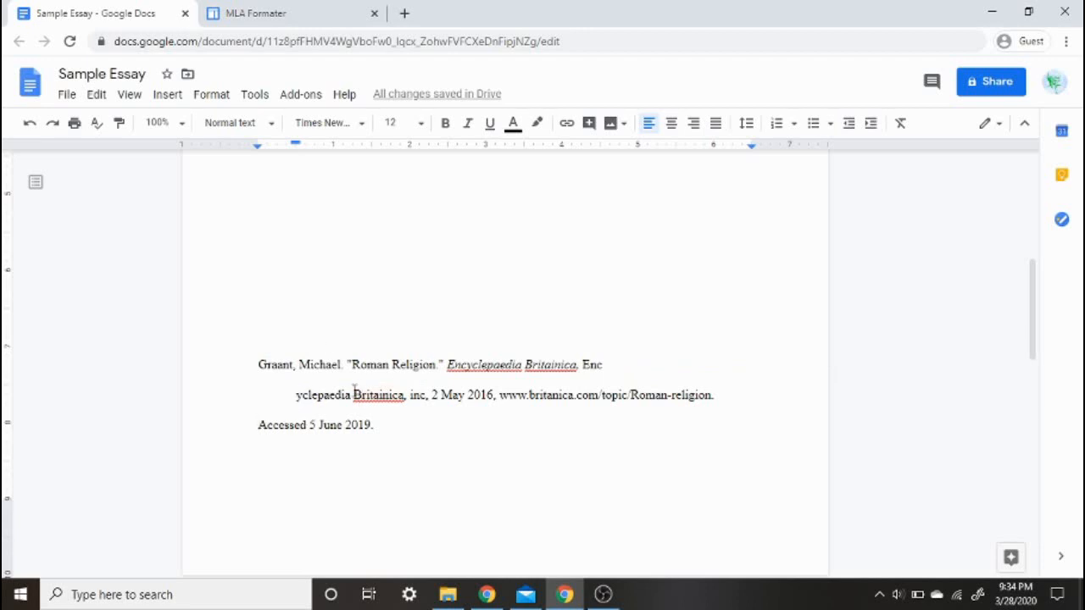
pyautogui.press('Left')
pyautogui.press('Left')
pyautogui.press('Left')
pyautogui.press('Left')
pyautogui.press('Right')
pyautogui.press('Right')
pyautogui.press('Right')
pyautogui.press('Right')
pyautogui.press('BackSpace')
pyautogui.press('BackSpace')
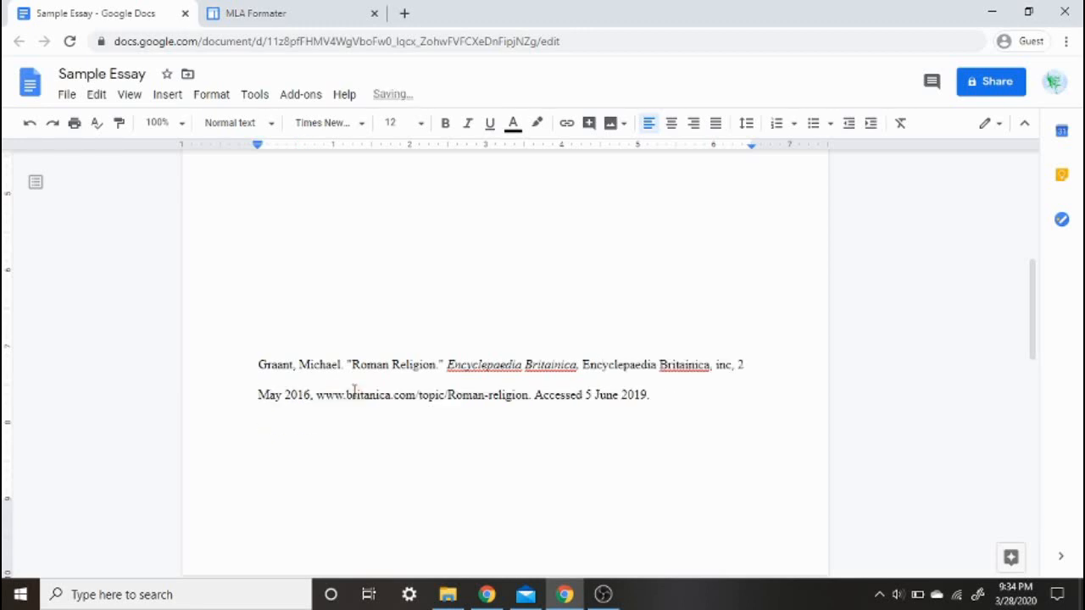
# Indent the first citation's second line, starting with "May 2016", and remove that indent
pyautogui.click(244, 390)
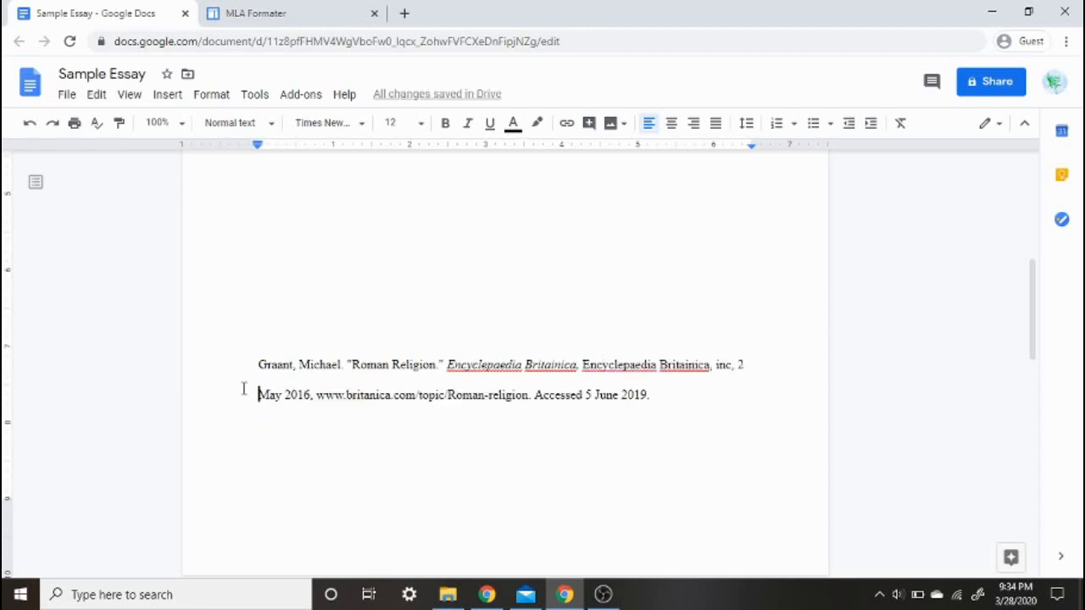
pyautogui.press('Tab')
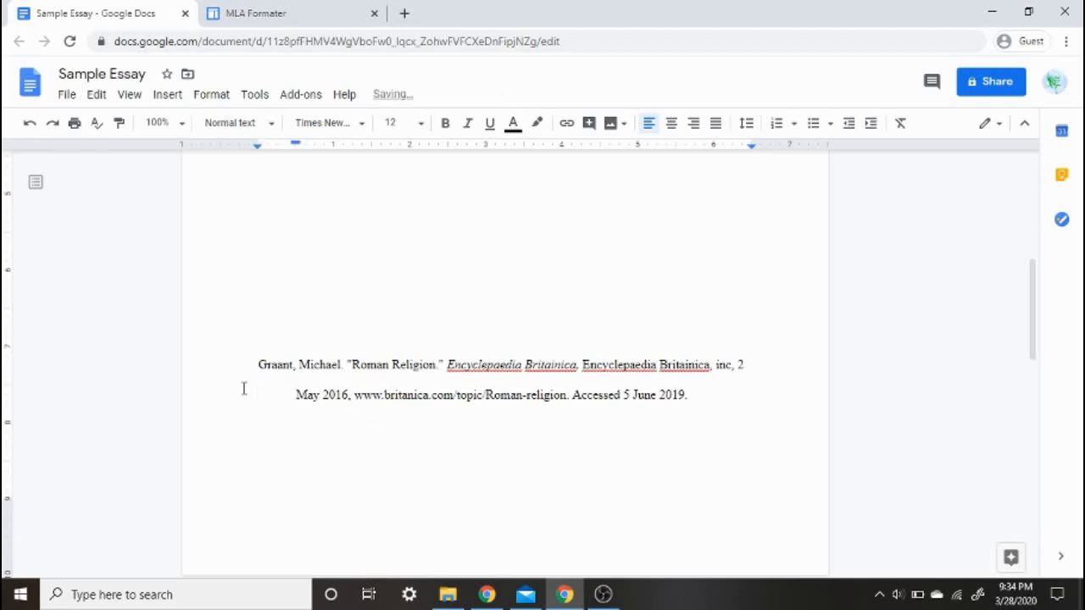
pyautogui.press('BackSpace')
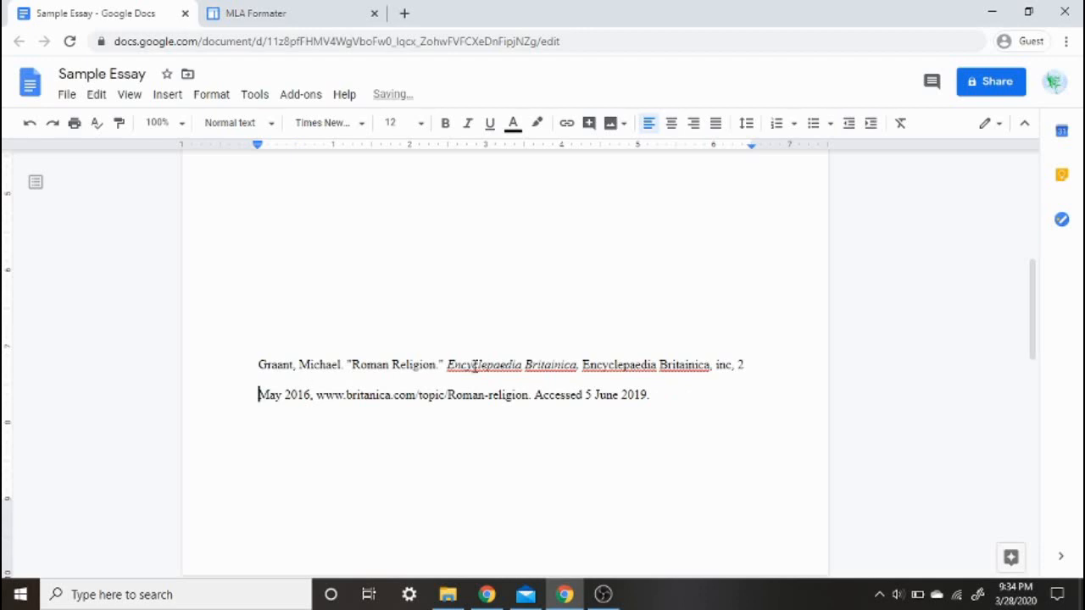
# Split the first citation after "Encycle" onto an indented new line, and rejoin the two parts
pyautogui.click(656, 371)
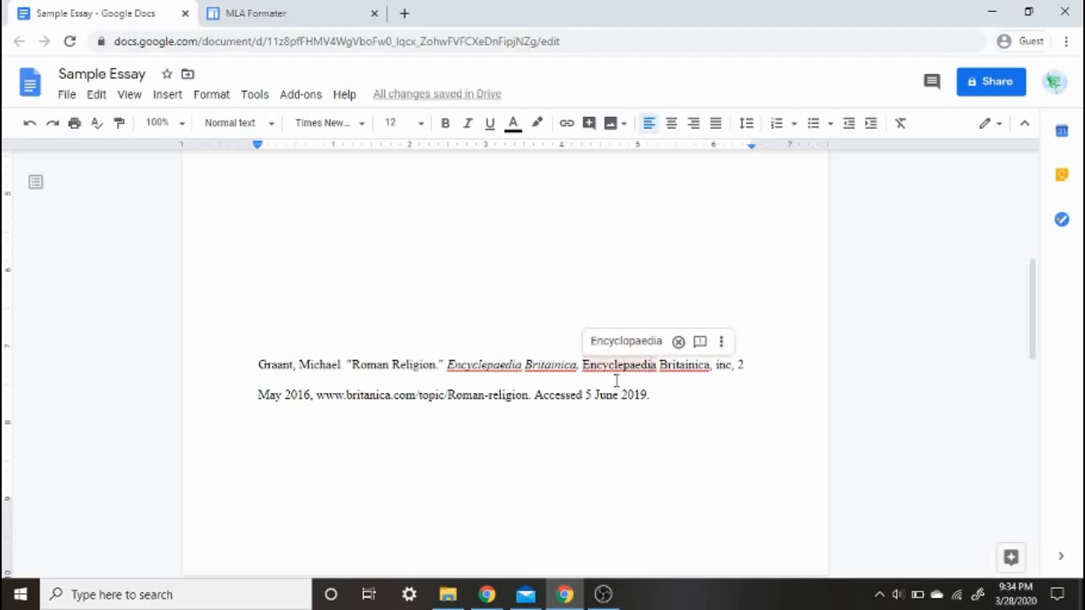
pyautogui.click(616, 380)
pyautogui.press('Return')
pyautogui.press('Tab')
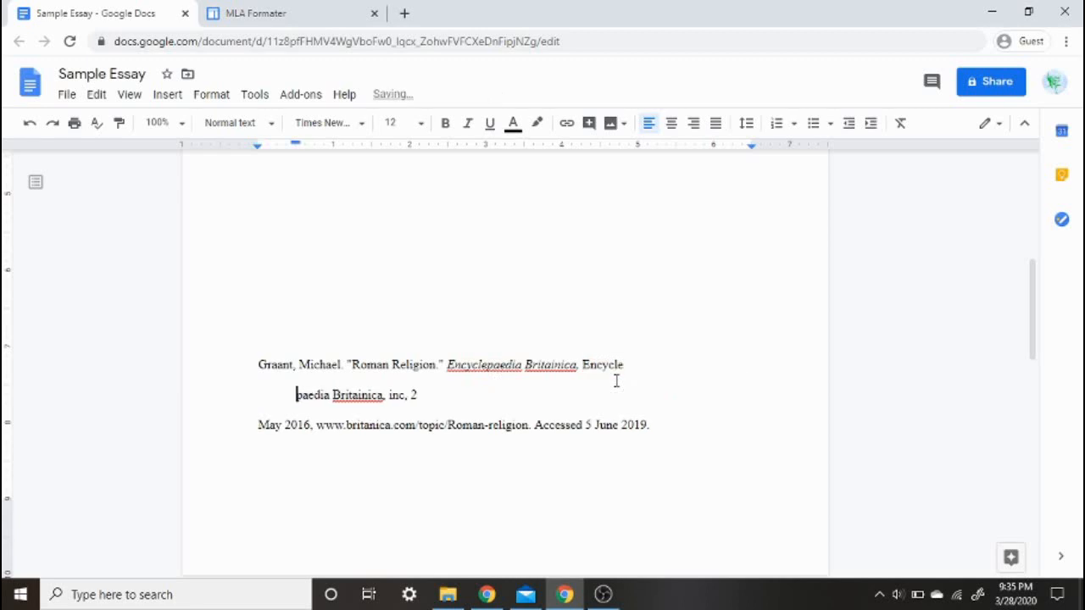
pyautogui.press('BackSpace')
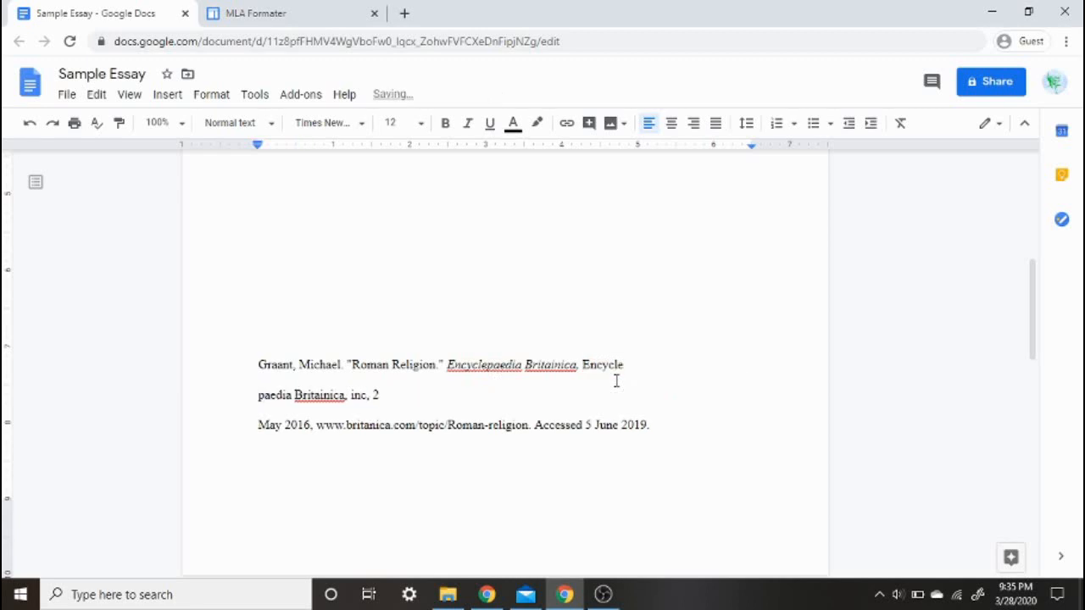
pyautogui.press('BackSpace')
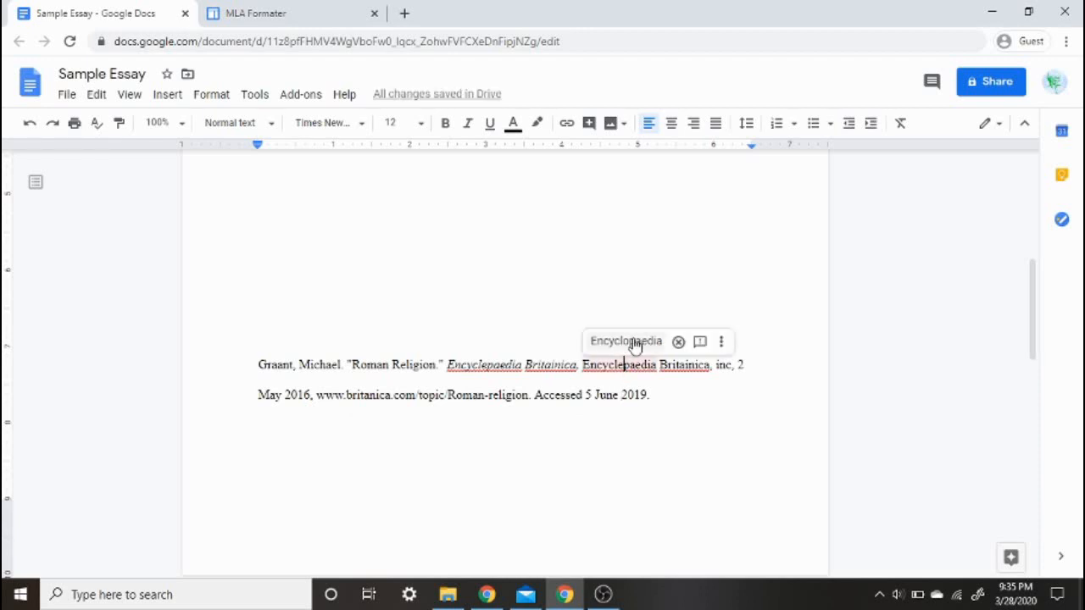
# Correct both occurrences of "Encyclepaedia" in the first citation to the suggested spelling "Encyclopaedia"
pyautogui.click(626, 342)
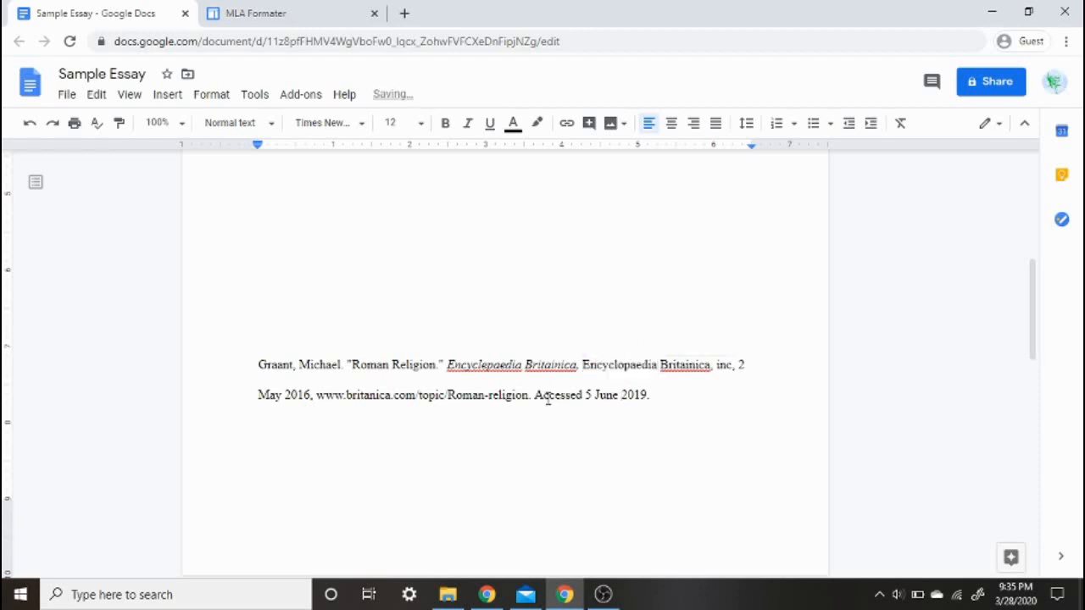
pyautogui.rightClick(478, 365)
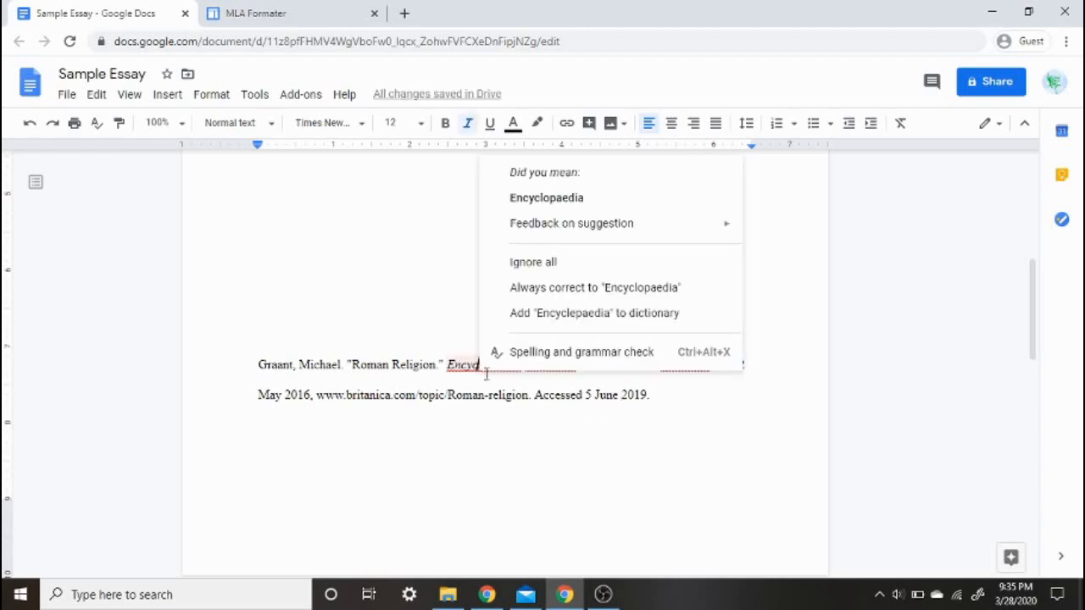
pyautogui.click(546, 197)
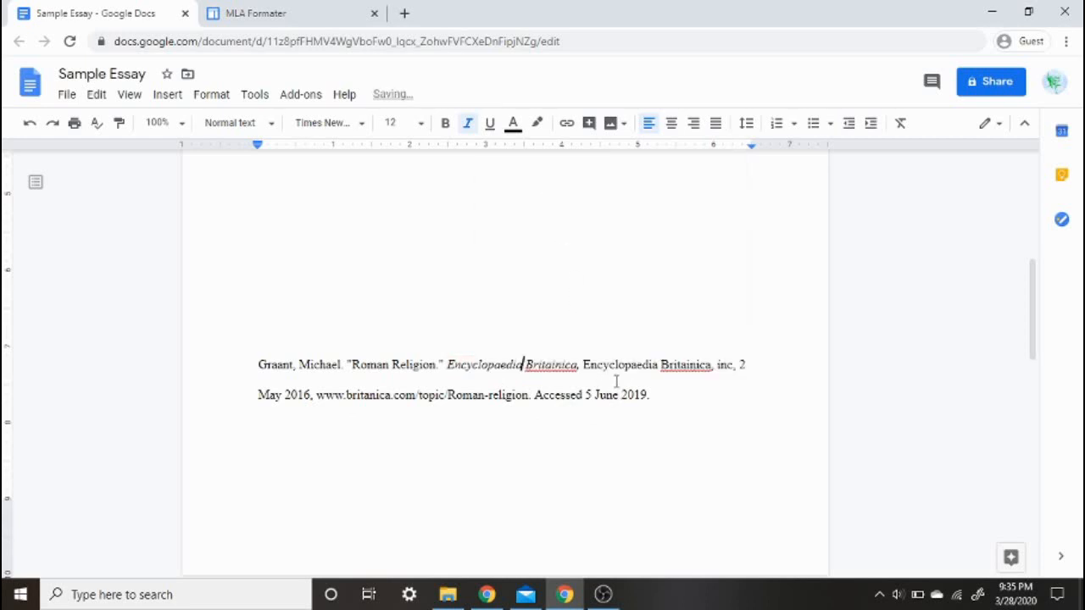
# Split the first citation after "Ency" in the second "Encyclopaedia", indent the new line, and rejoin the word
pyautogui.click(583, 366)
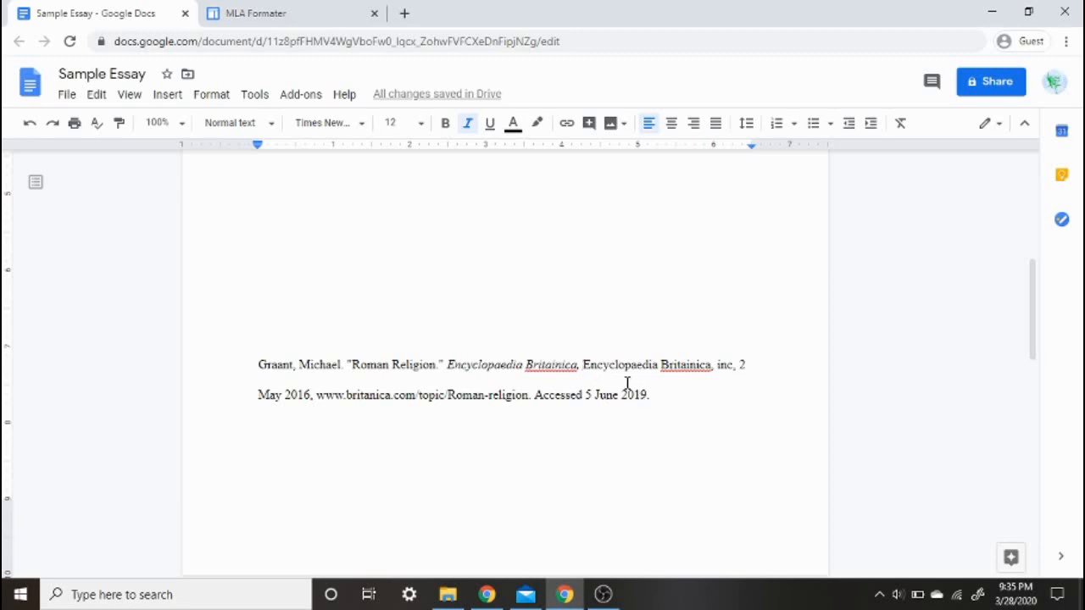
pyautogui.click(608, 366)
pyautogui.press('Return')
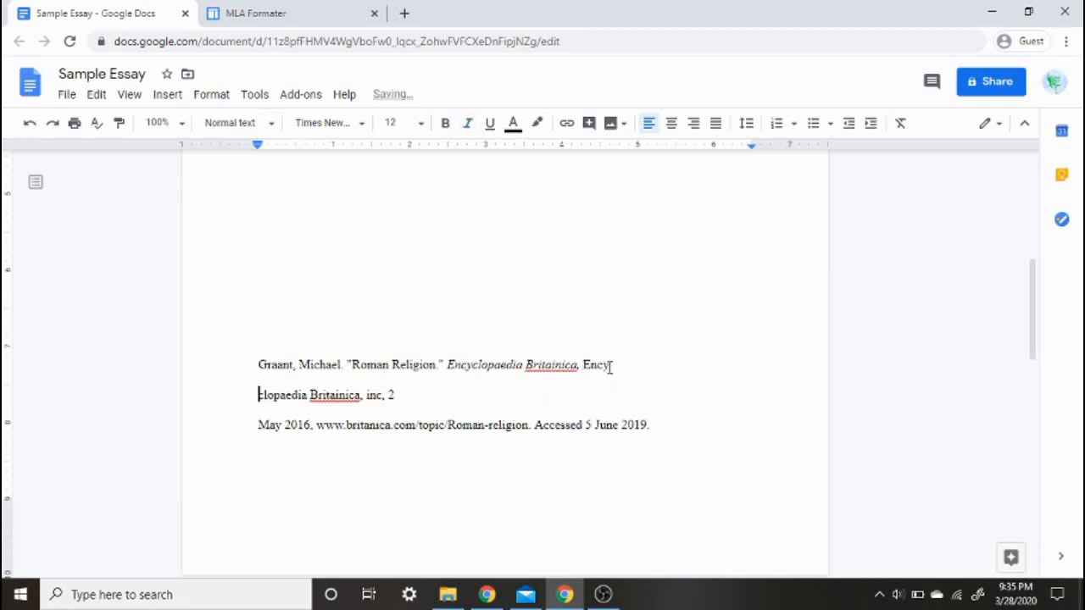
pyautogui.press('Tab')
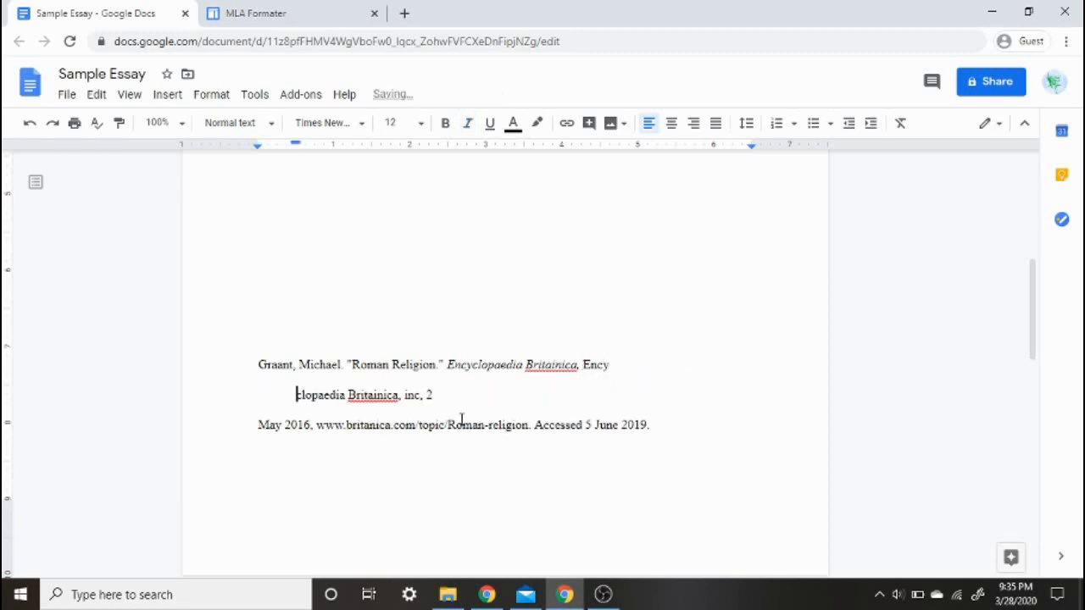
pyautogui.press('BackSpace')
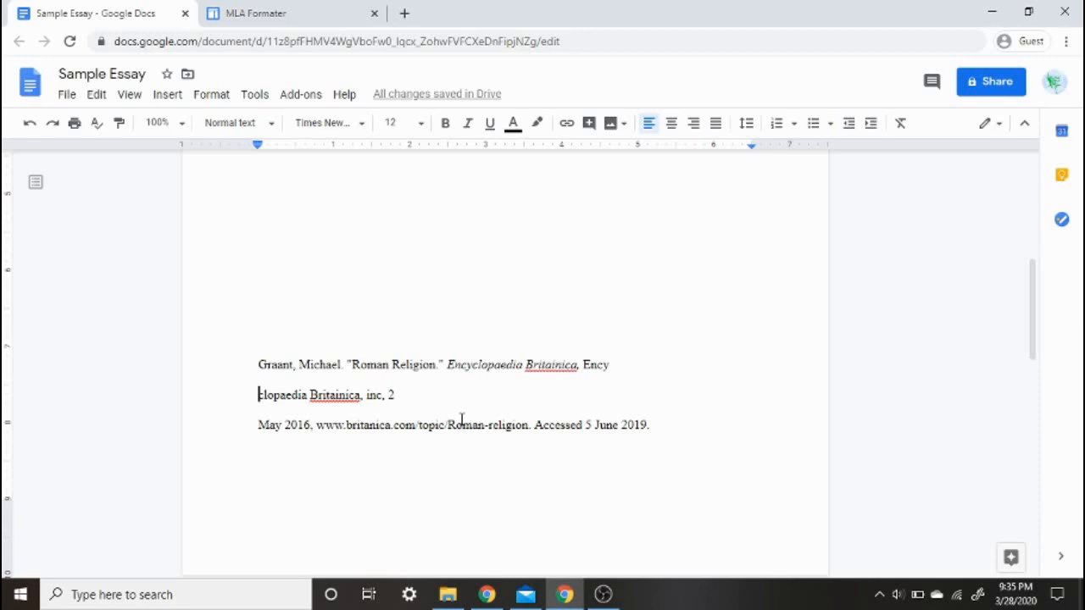
pyautogui.press('BackSpace')
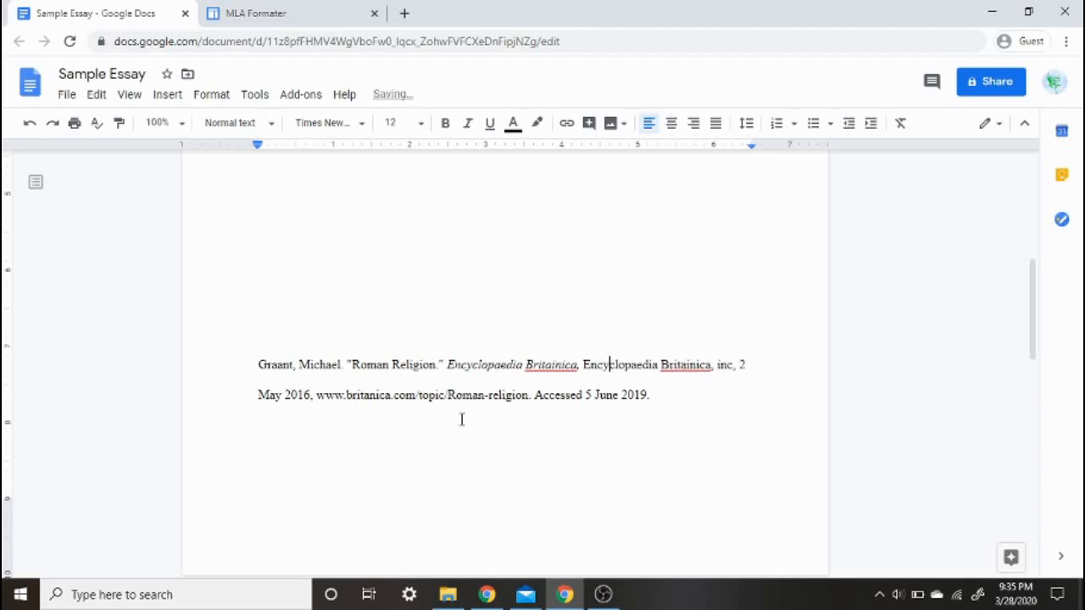
# Try line breaks before and inside the non-italic "Encyclopaedia", indenting the line that starts with it, and remove each one
pyautogui.click(582, 364)
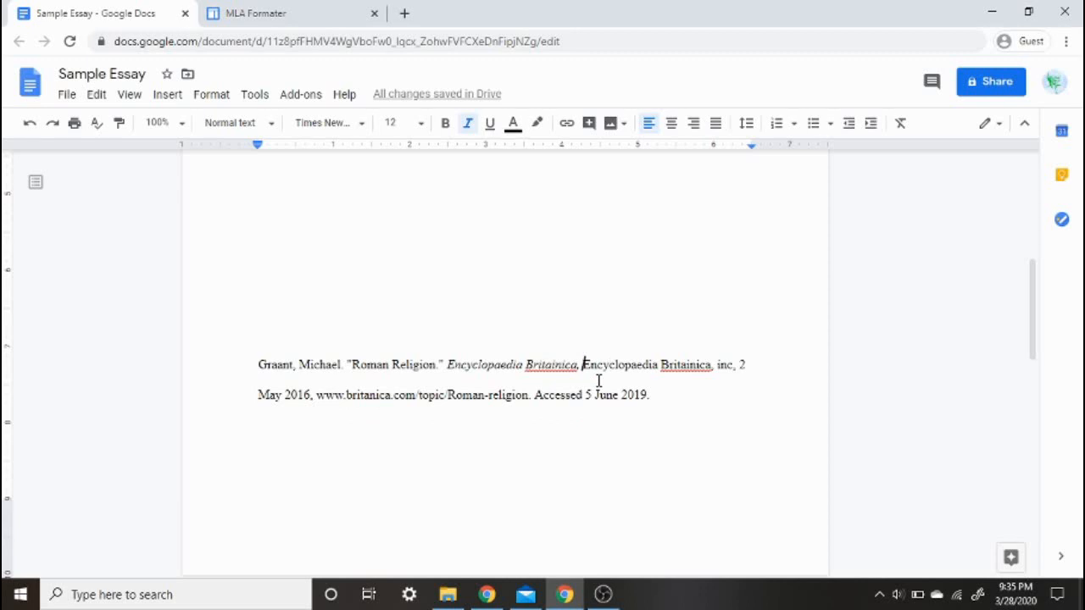
pyautogui.press('Return')
pyautogui.press('Tab')
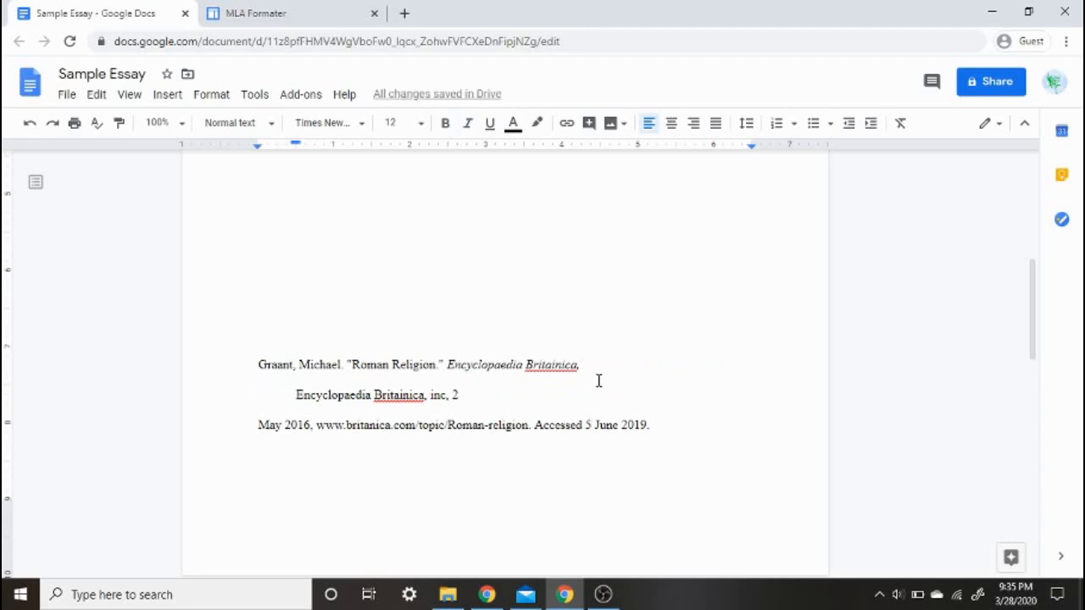
pyautogui.press('BackSpace')
pyautogui.press('BackSpace')
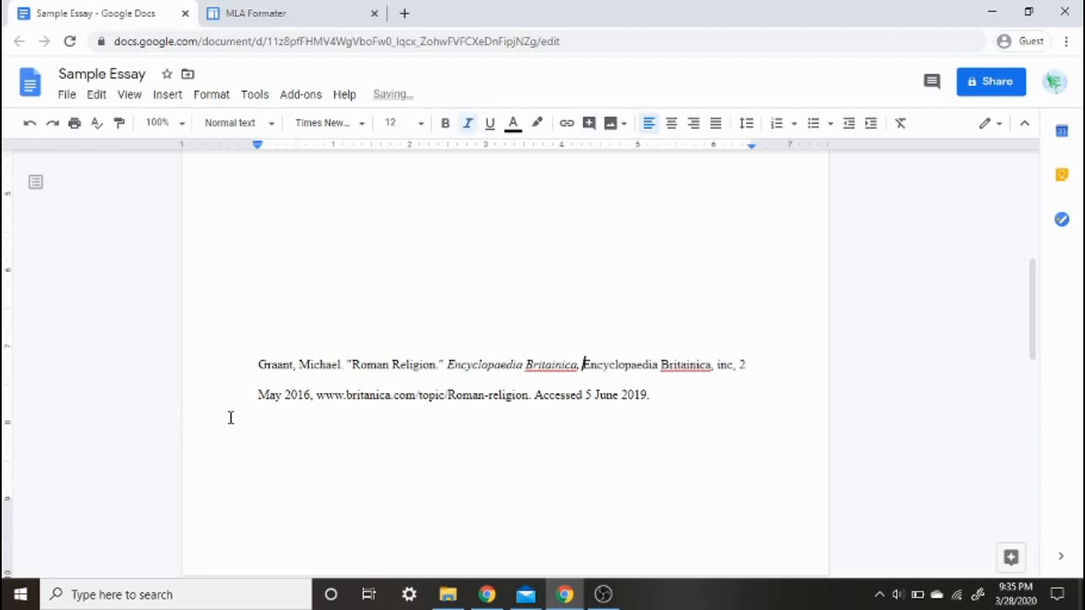
pyautogui.click(625, 365)
pyautogui.press('Return')
pyautogui.press('BackSpace')
# Start a new line at the non-italic "Encyclopaedia" in the first citation, indent it, and remove the indent
pyautogui.click(583, 363)
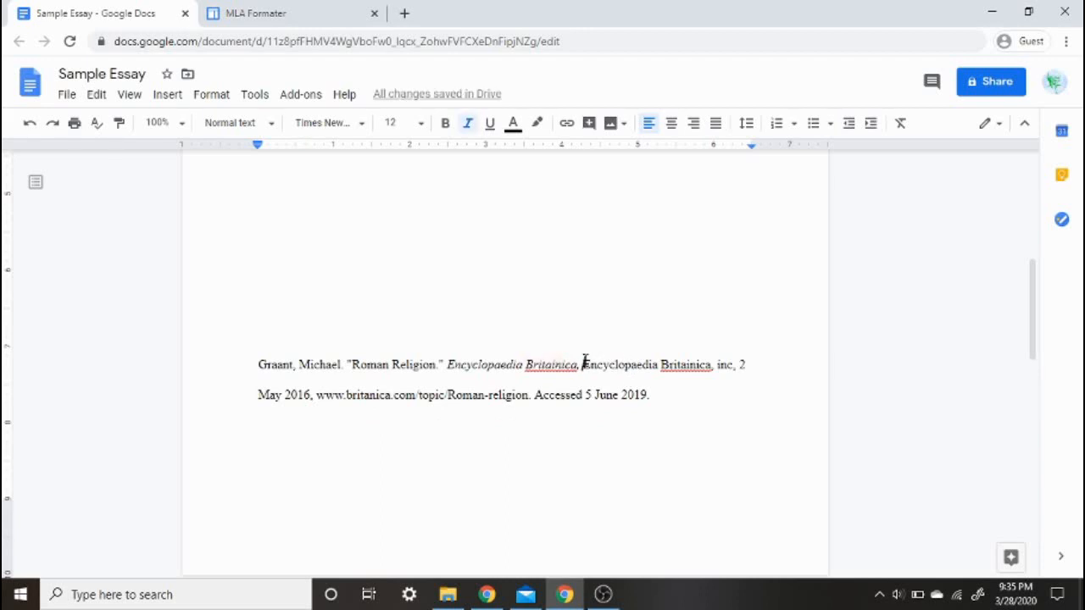
pyautogui.press('Return')
pyautogui.press('Tab')
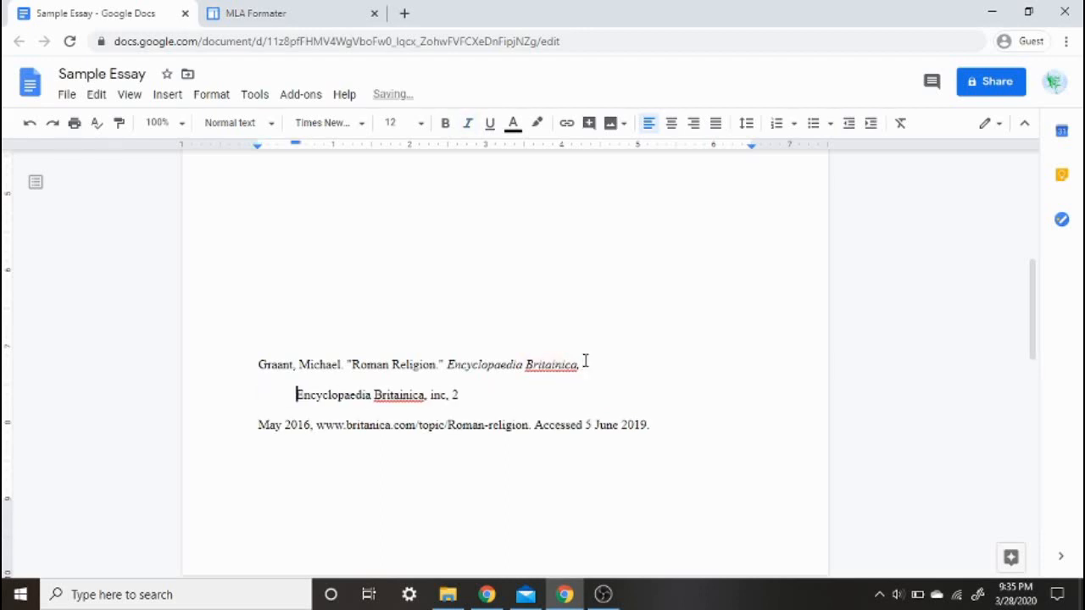
pyautogui.press('BackSpace')
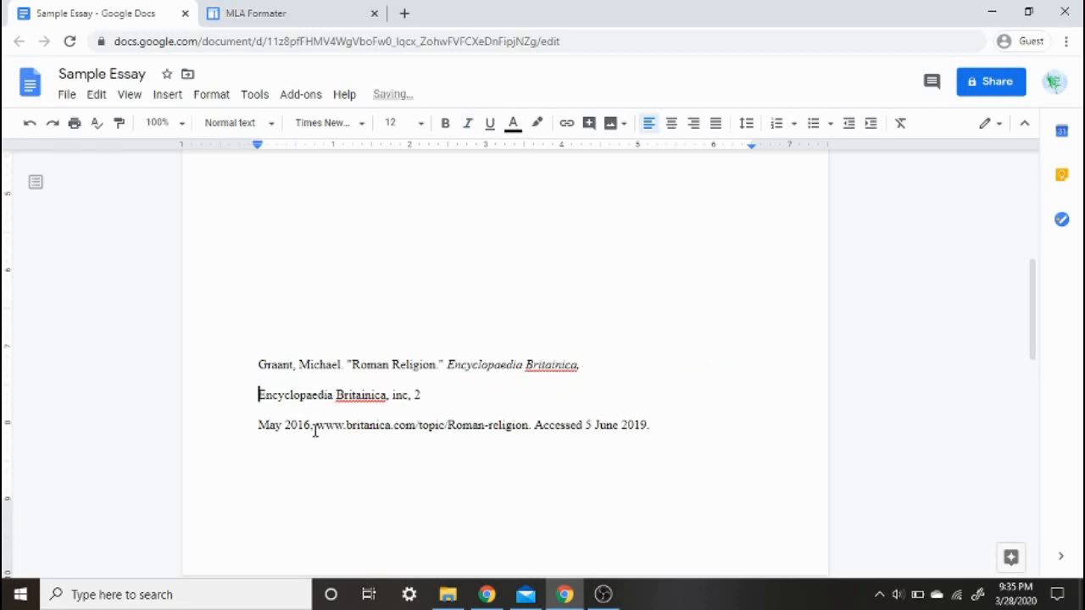
# Merge the first citation into one continuous paragraph by removing the line breaks before "May 2016" and the non-italic "Encyclopaedia"
pyautogui.click(250, 422)
pyautogui.press('BackSpace')
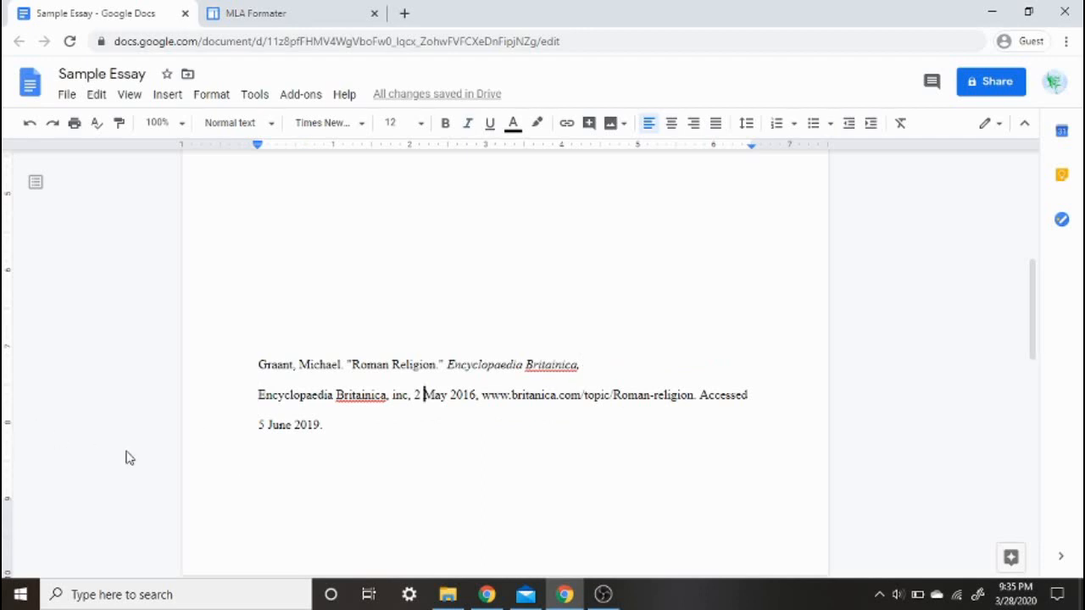
pyautogui.scroll(-1, 125, 458)
pyautogui.scroll(-2, 129, 447)
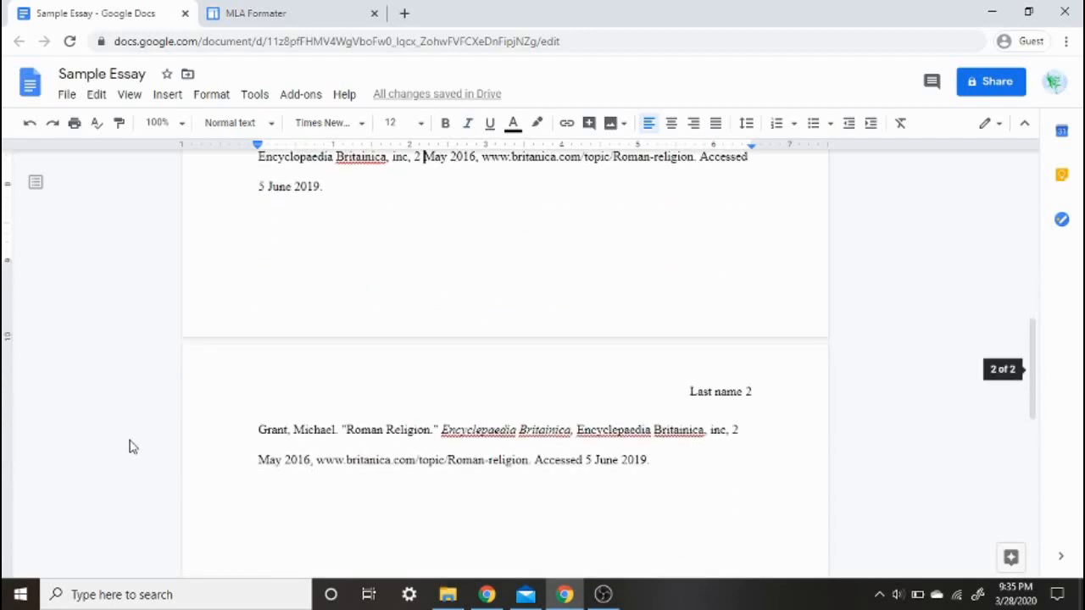
pyautogui.scroll(1, 304, 448)
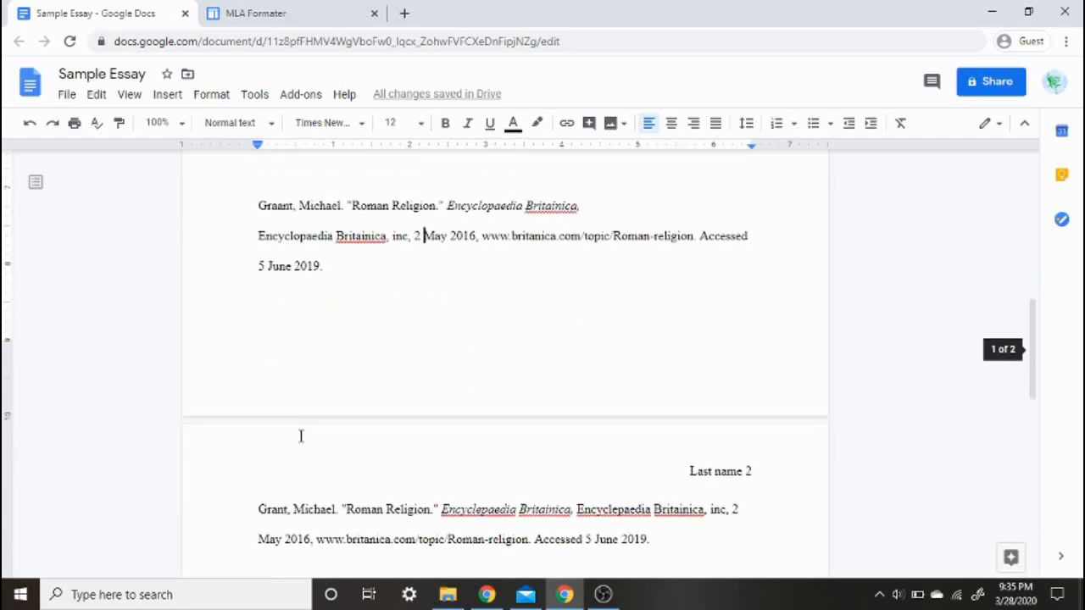
pyautogui.click(253, 235)
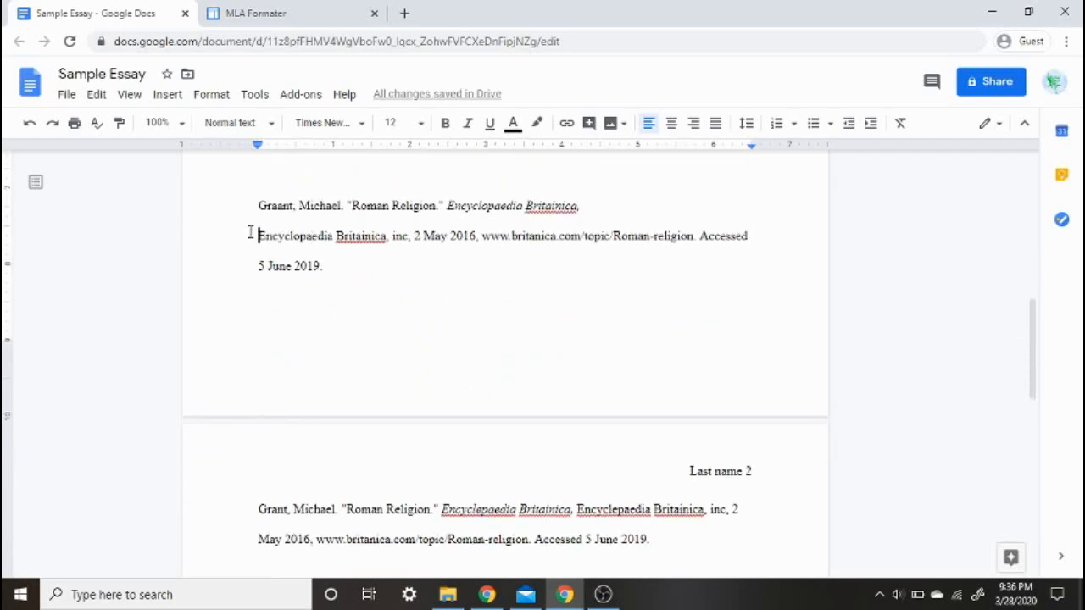
pyautogui.press('BackSpace')
# Lengthen the author's last name in the first citation with a run of the letter a after "Gr"
pyautogui.click(272, 208)
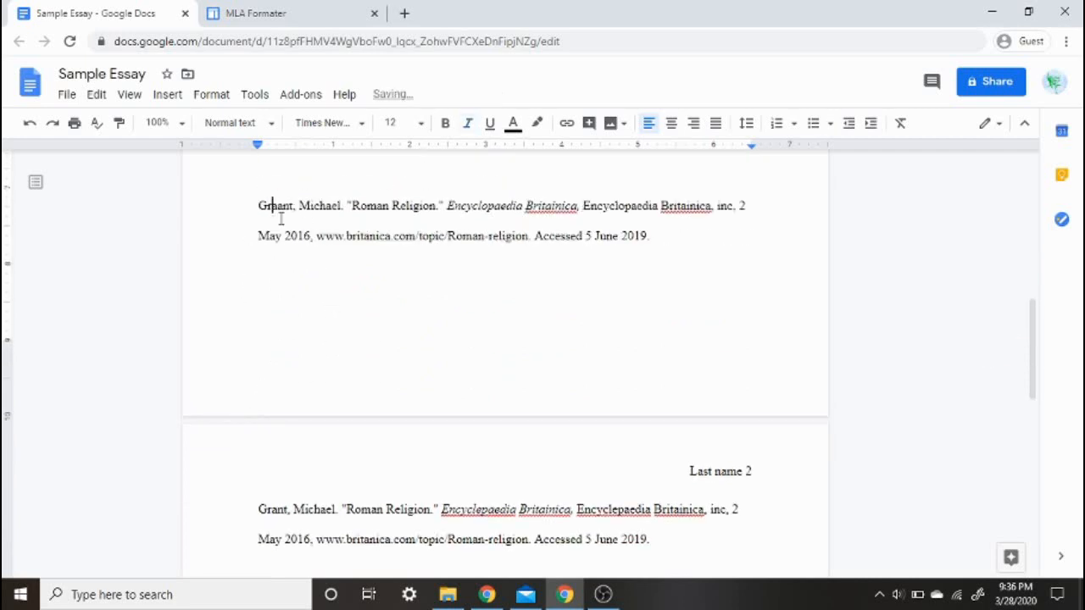
pyautogui.write('a')
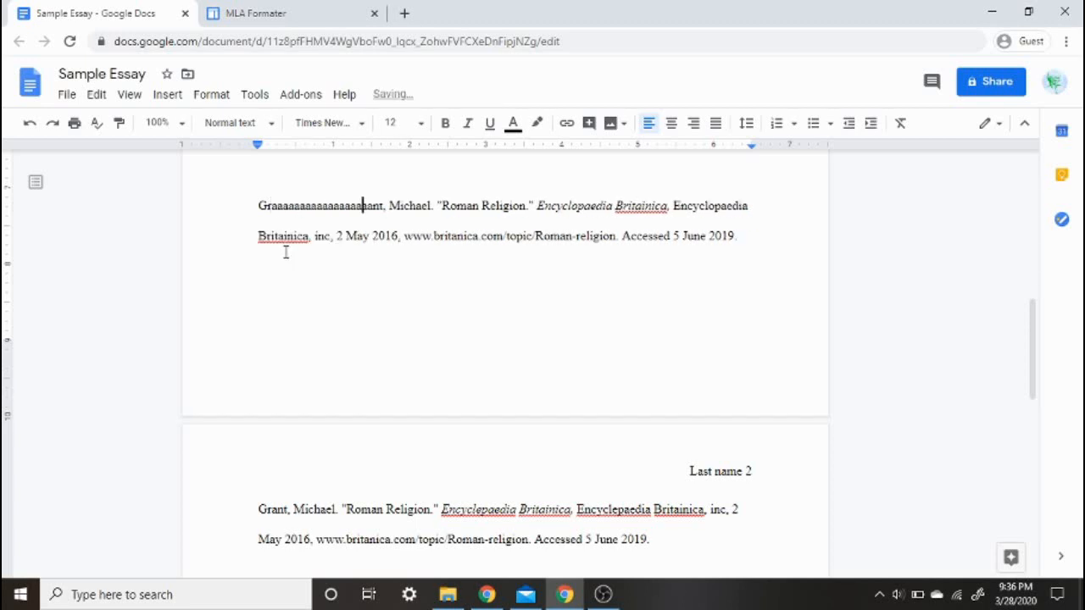
# Add more letters a to the first citation's author last name and indent the line starting with the italic "Britainica"
pyautogui.write('aaaaaaaaaaaaaaaaaaaaaaaaaaaaaaaaaaaaaaaaaaaaaaaaaaa')
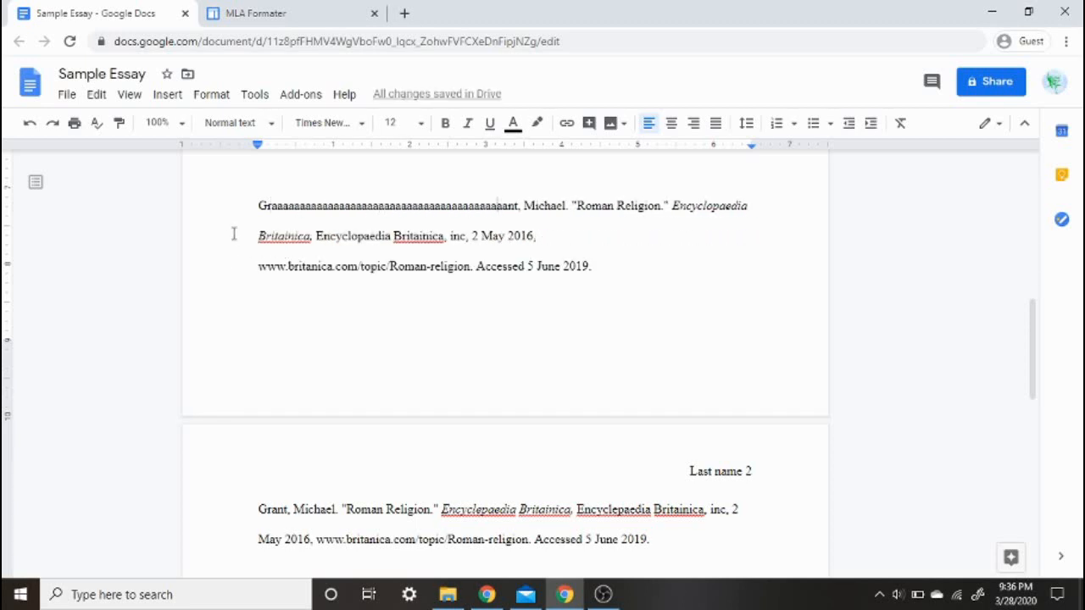
pyautogui.click(240, 233)
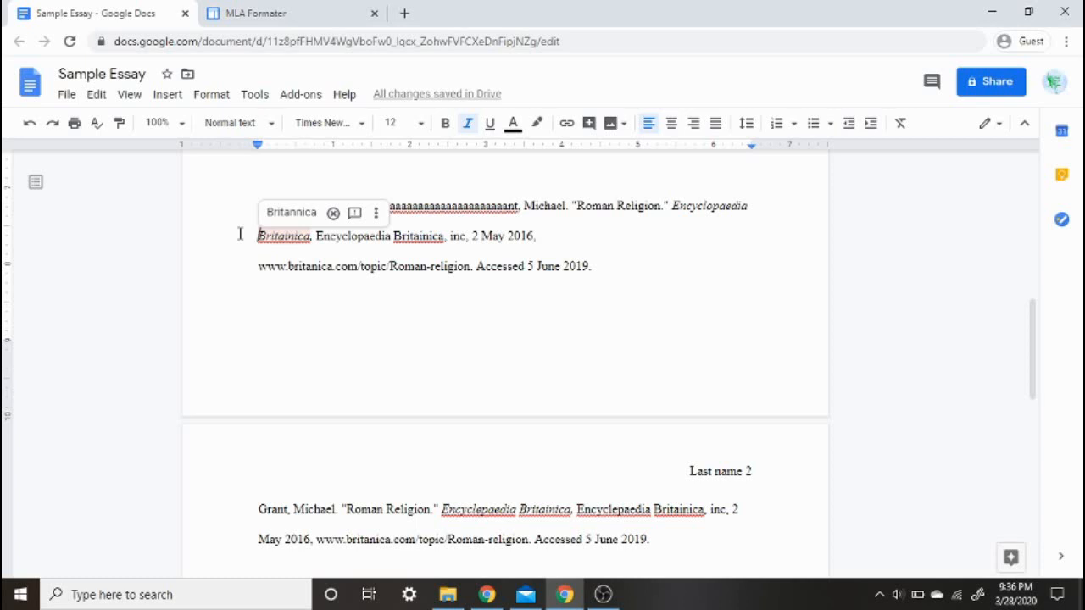
pyautogui.press('Tab')
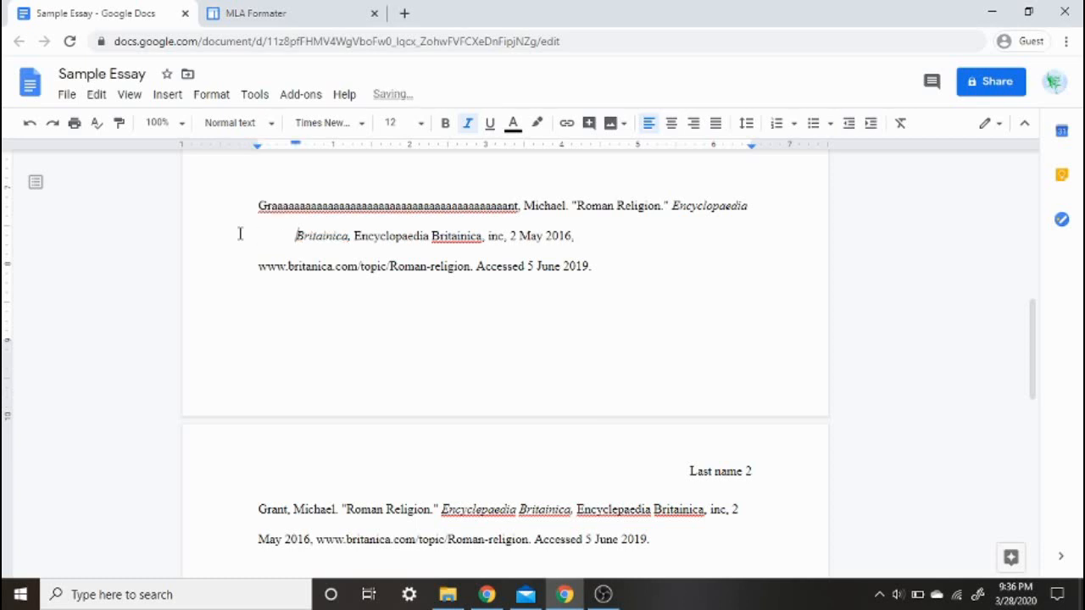
# Try indenting the web address line of the first citation and remove the indent
pyautogui.click(218, 268)
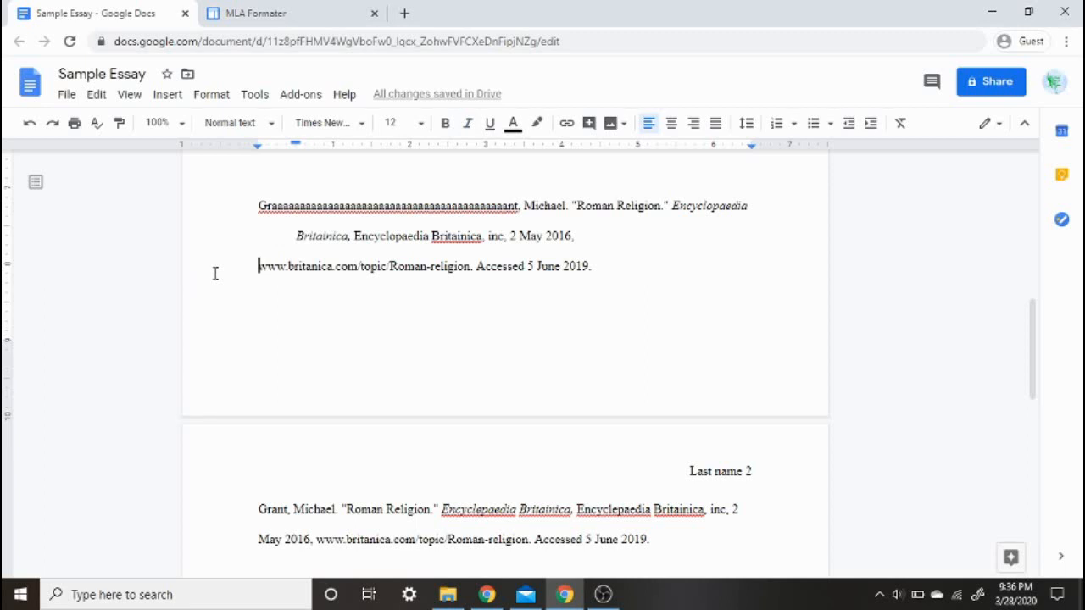
pyautogui.press('Tab')
pyautogui.press('Tab')
pyautogui.press('BackSpace')
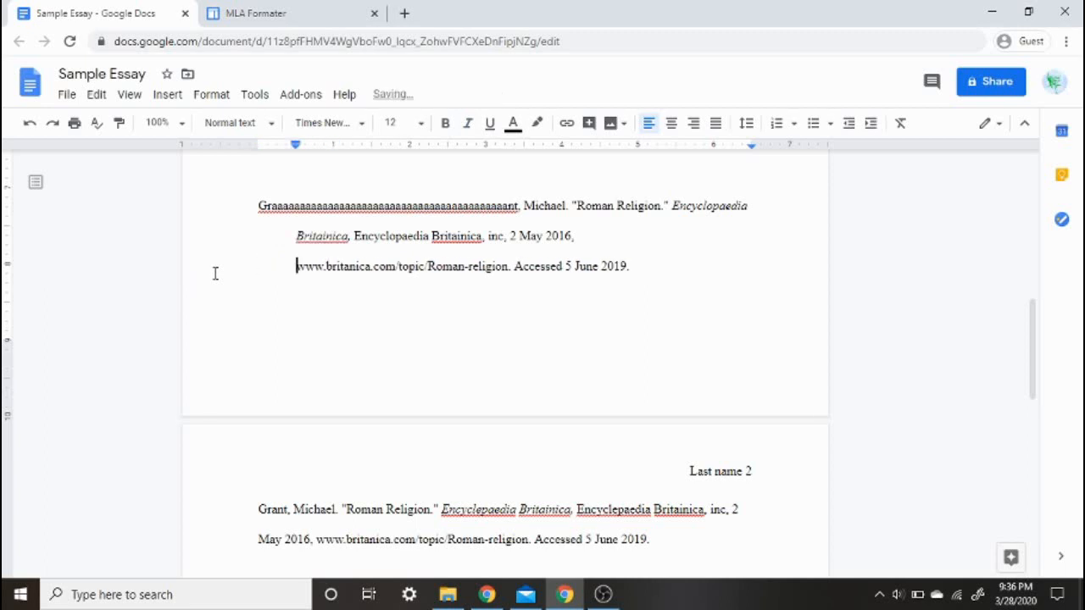
pyautogui.press('BackSpace')
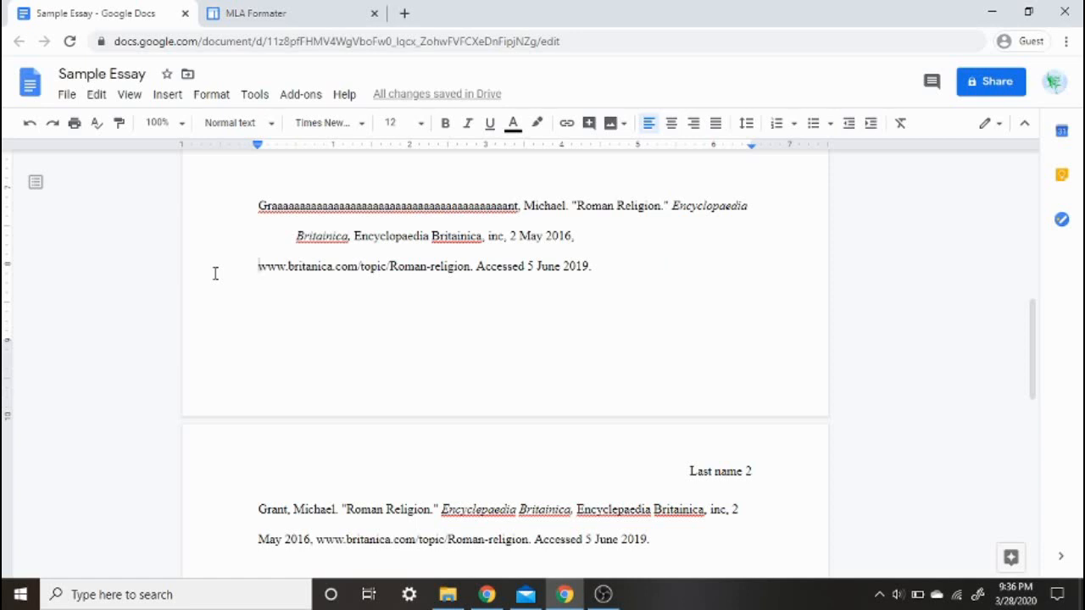
# Indent the web address line of the first citation one level, level with the line above it
pyautogui.press('Return')
pyautogui.press('Tab')
pyautogui.press('BackSpace')
pyautogui.press('BackSpace')
pyautogui.press('Tab')
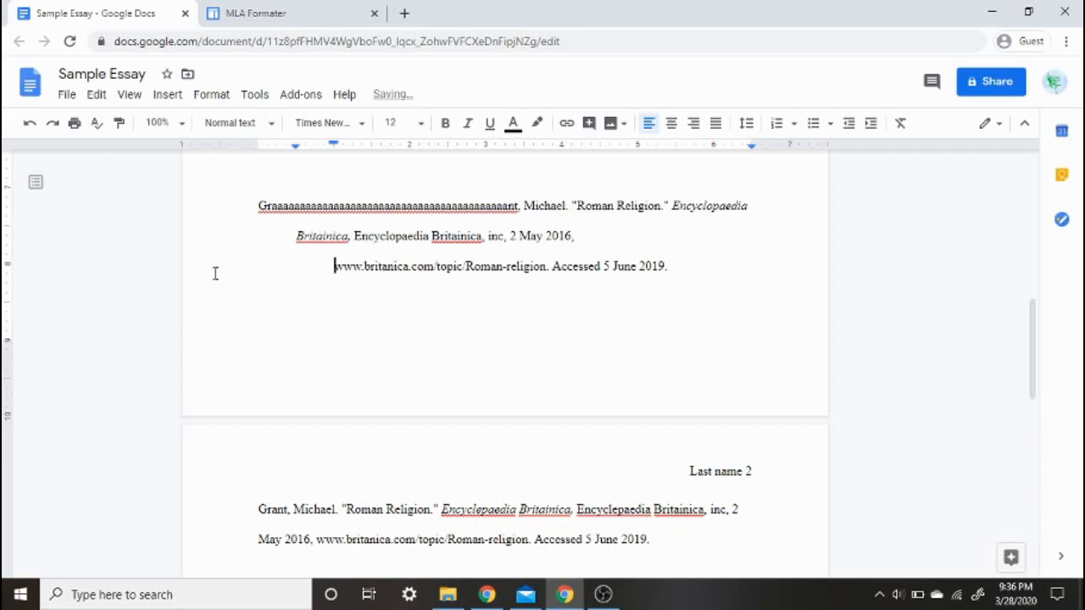
pyautogui.press('BackSpace')
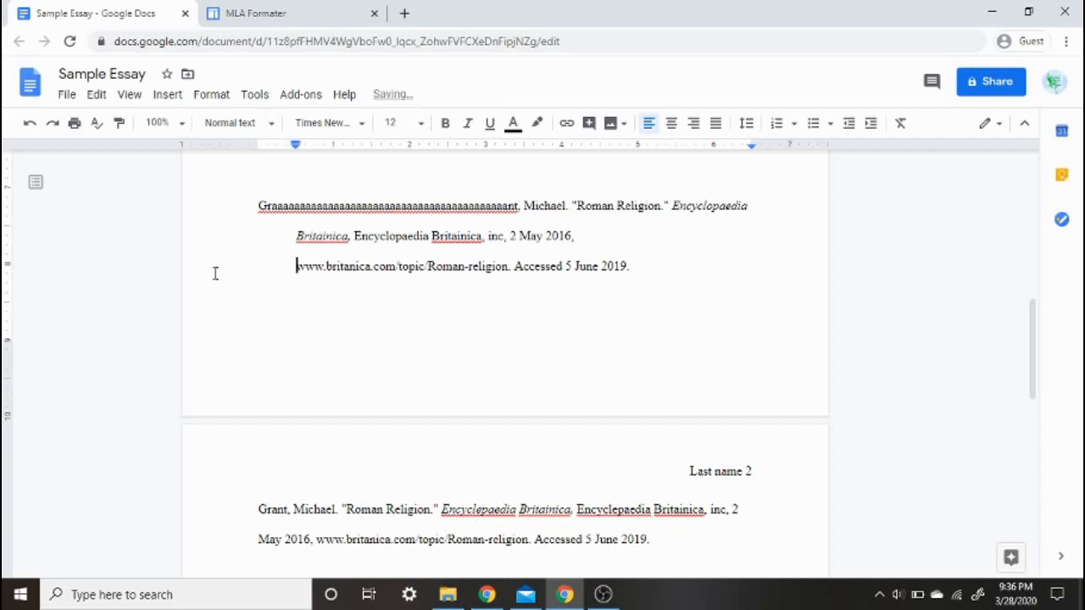
# Try a second indent level on the web address line of the first citation and remove it
pyautogui.click(292, 248)
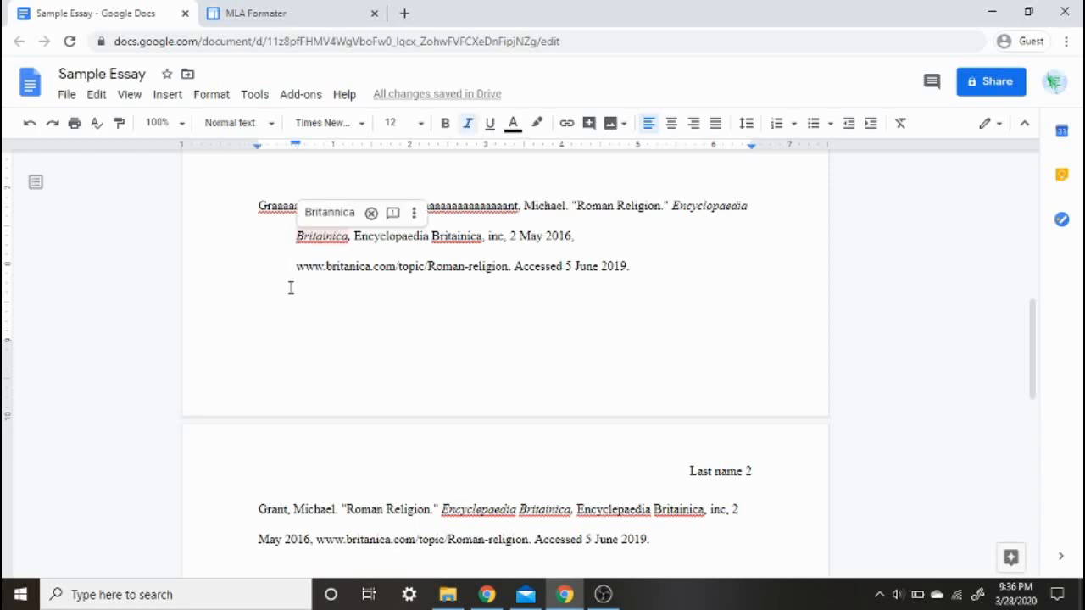
pyautogui.click(291, 287)
pyautogui.click(640, 242)
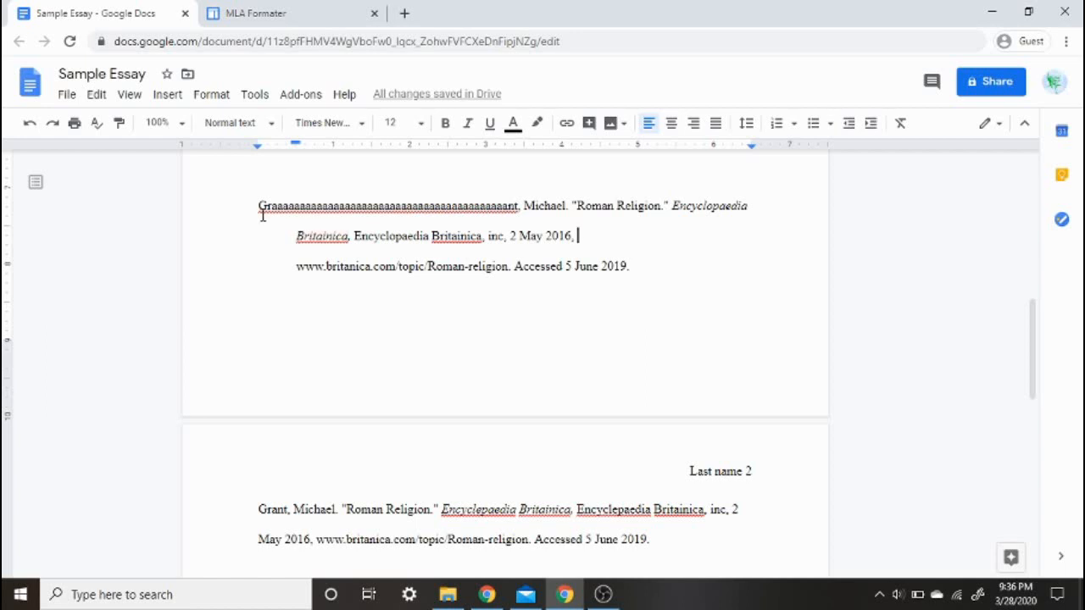
pyautogui.click(297, 266)
pyautogui.press('Tab')
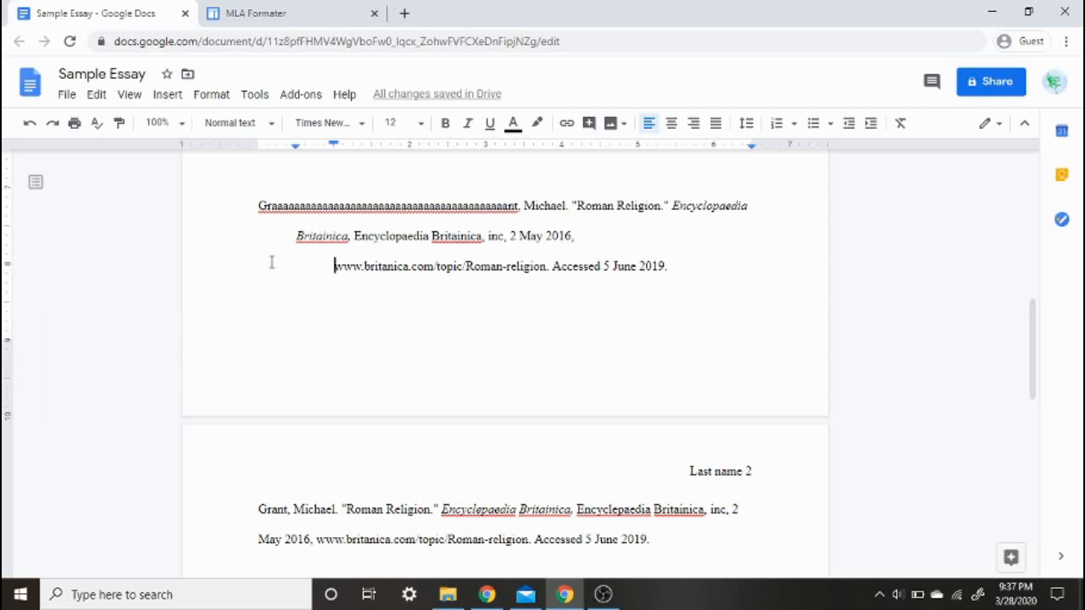
pyautogui.press('BackSpace')
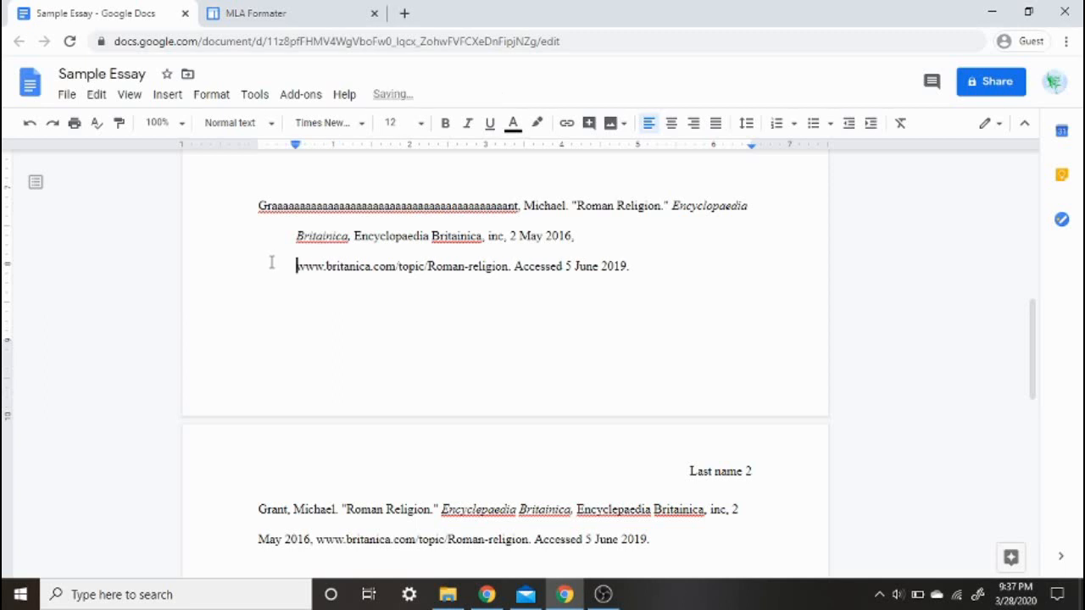
# Lengthen "religion" in the first citation's web address with a run of the letter e until the text wraps onto a fourth line
pyautogui.click(480, 266)
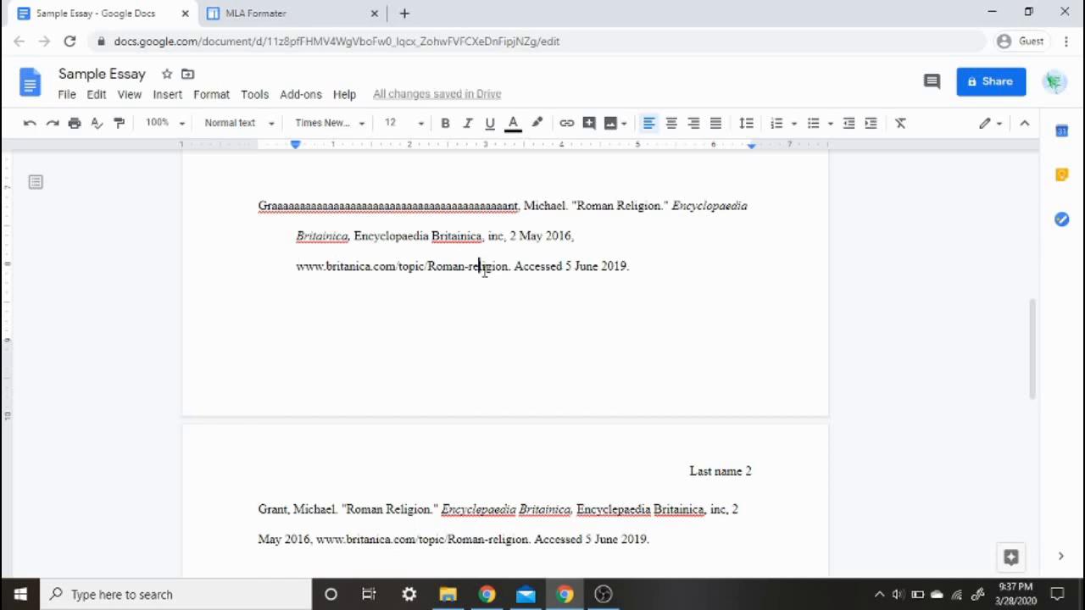
pyautogui.write('eeeeeeeeeeeeee')
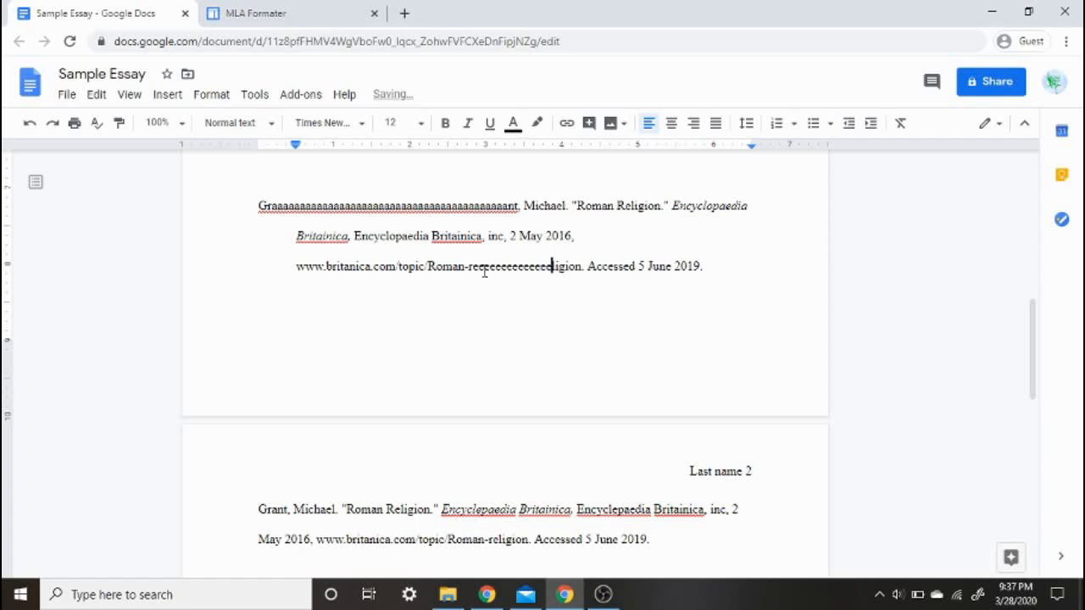
pyautogui.write('eeeeeeee')
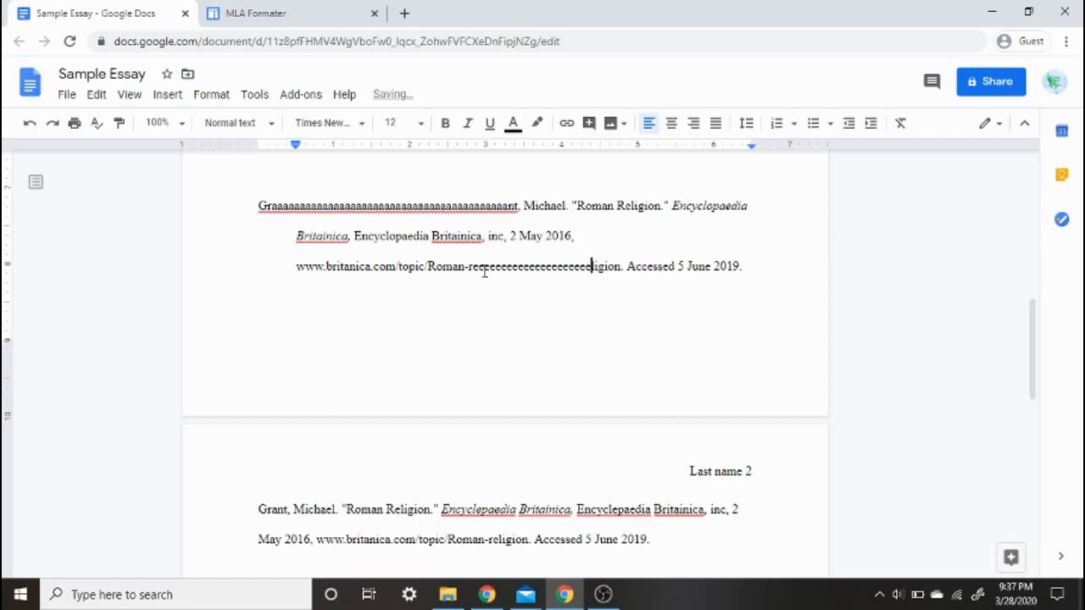
pyautogui.write('eeeee')
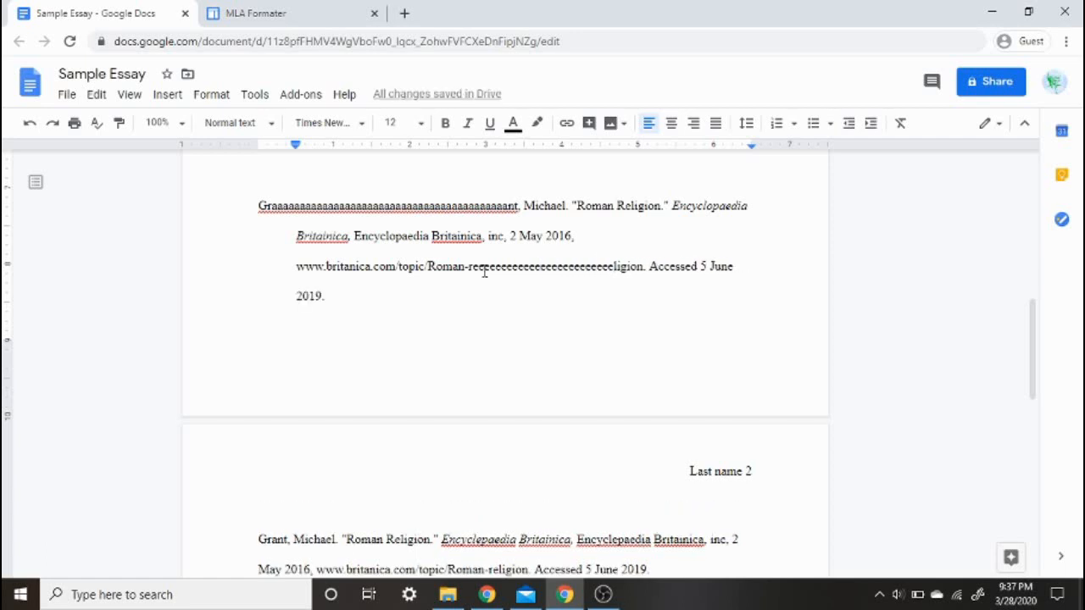
pyautogui.write('e')
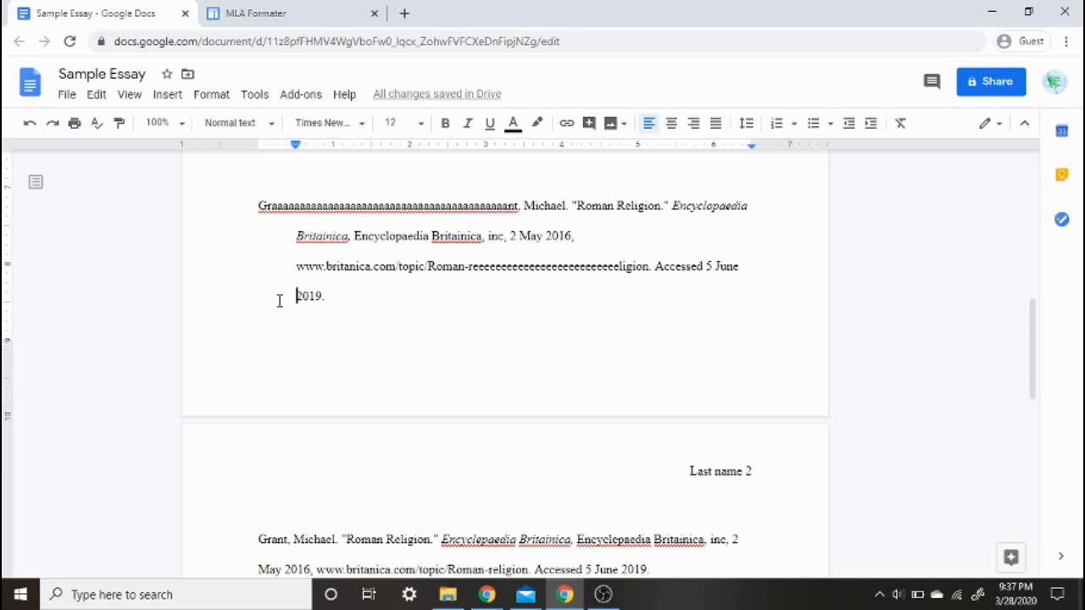
pyautogui.press('BackSpace')
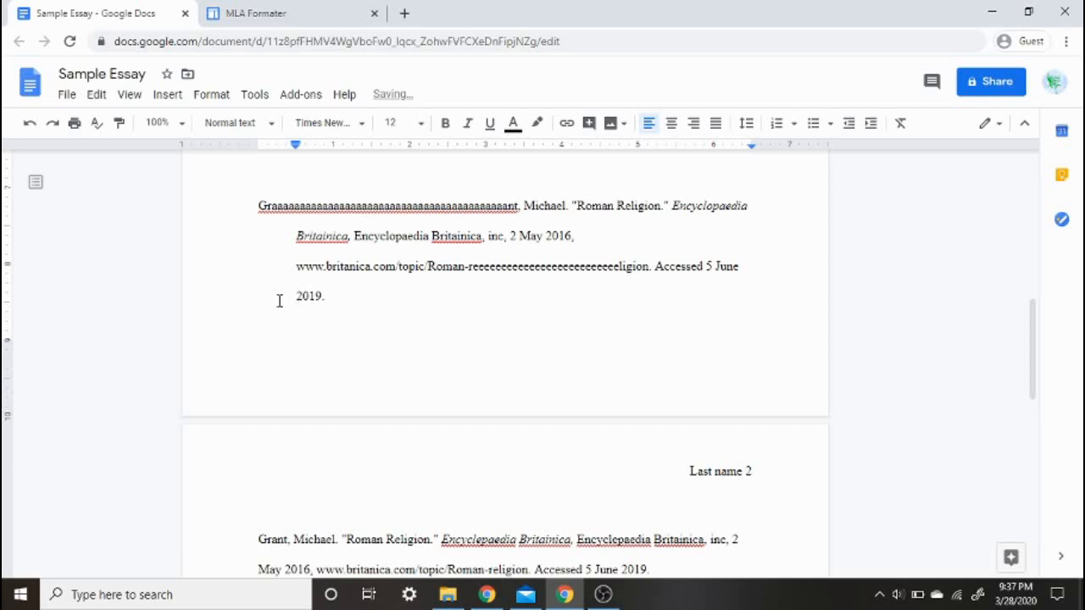
# Select the whole first citation, view the indent example on the MLA Formater page, and return to the Sample Essay document
pyautogui.scroll(1, 266, 247)
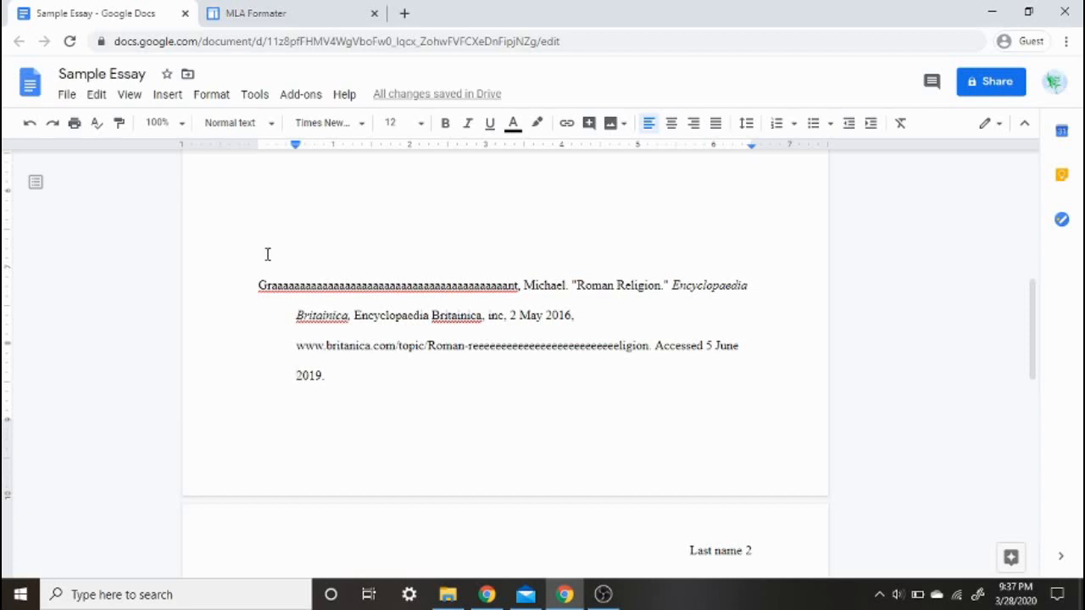
pyautogui.moveTo(243, 274); pyautogui.dragTo(255, 297)
pyautogui.click(424, 392)
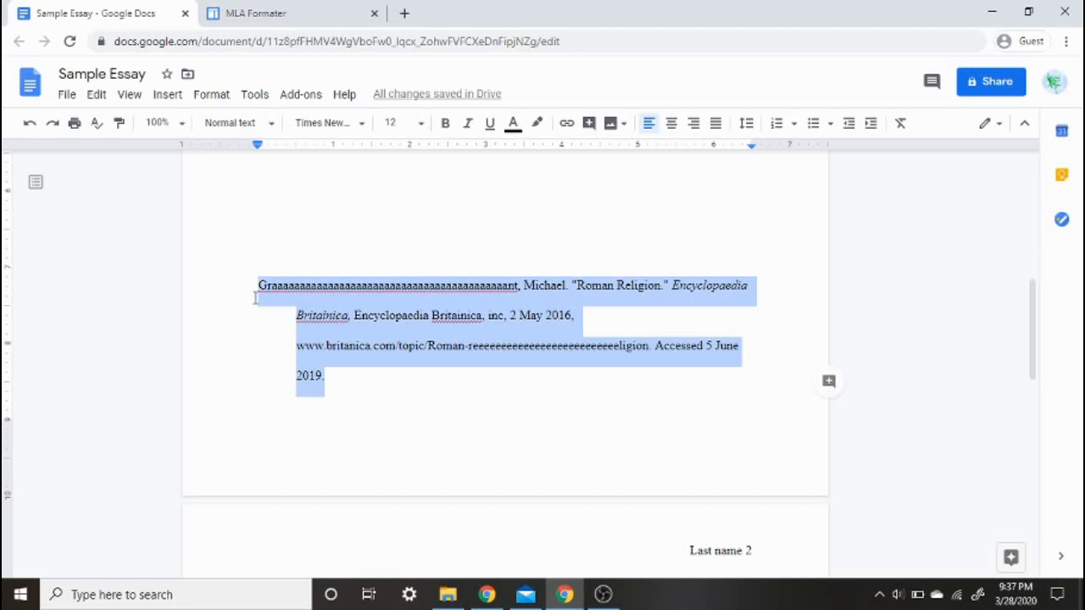
pyautogui.click(383, 13)
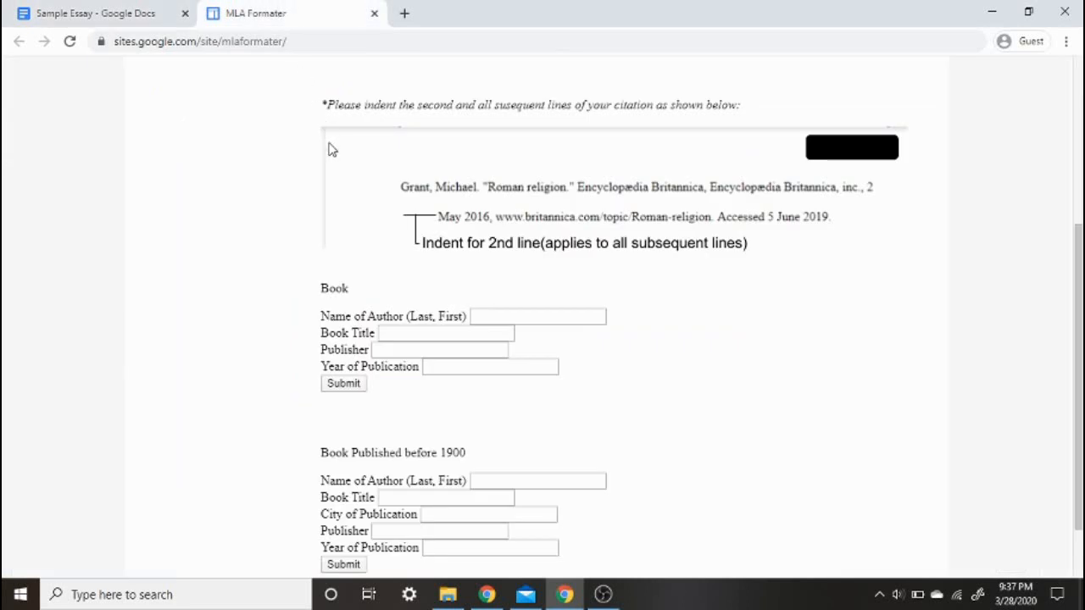
pyautogui.click(38, 13)
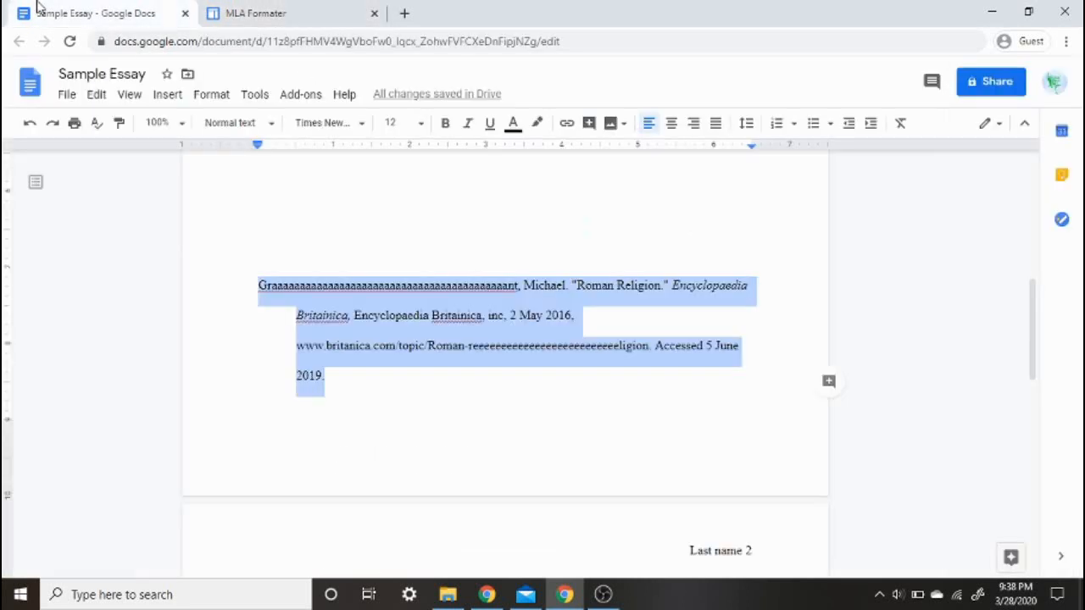
# Try deeper indents on the web address line and on "June 2019." as a line of its own
pyautogui.click(282, 346)
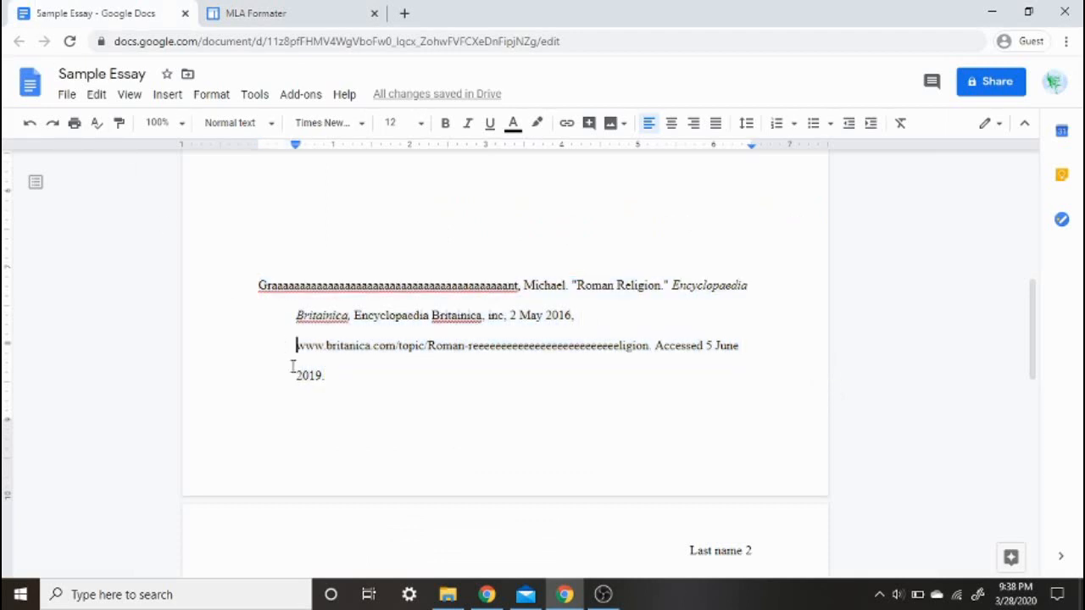
pyautogui.press('Tab')
pyautogui.press('Tab')
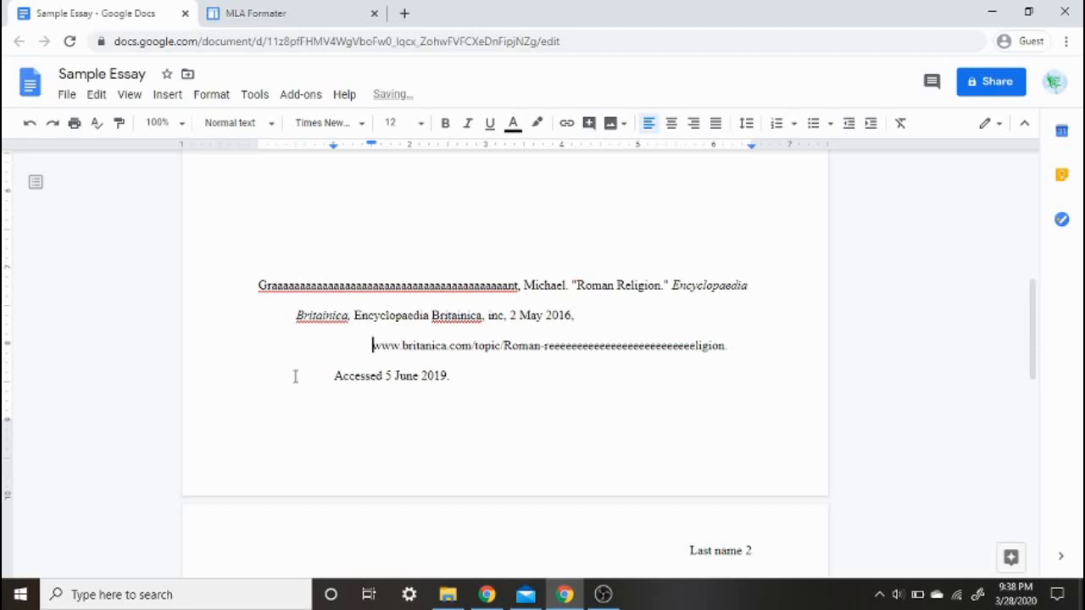
pyautogui.press('BackSpace')
pyautogui.click(295, 376)
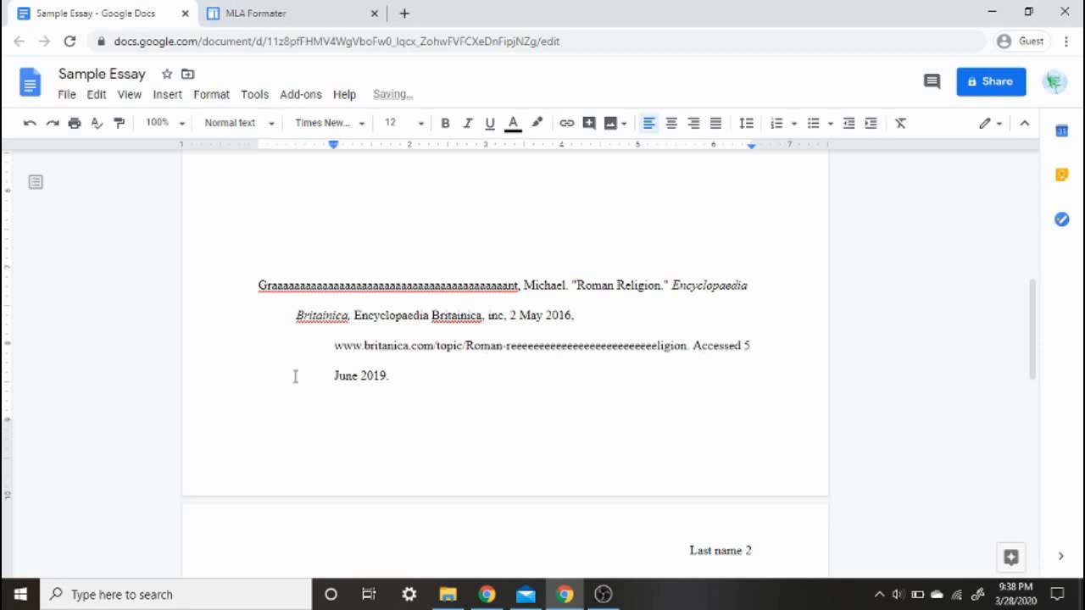
pyautogui.press('Tab')
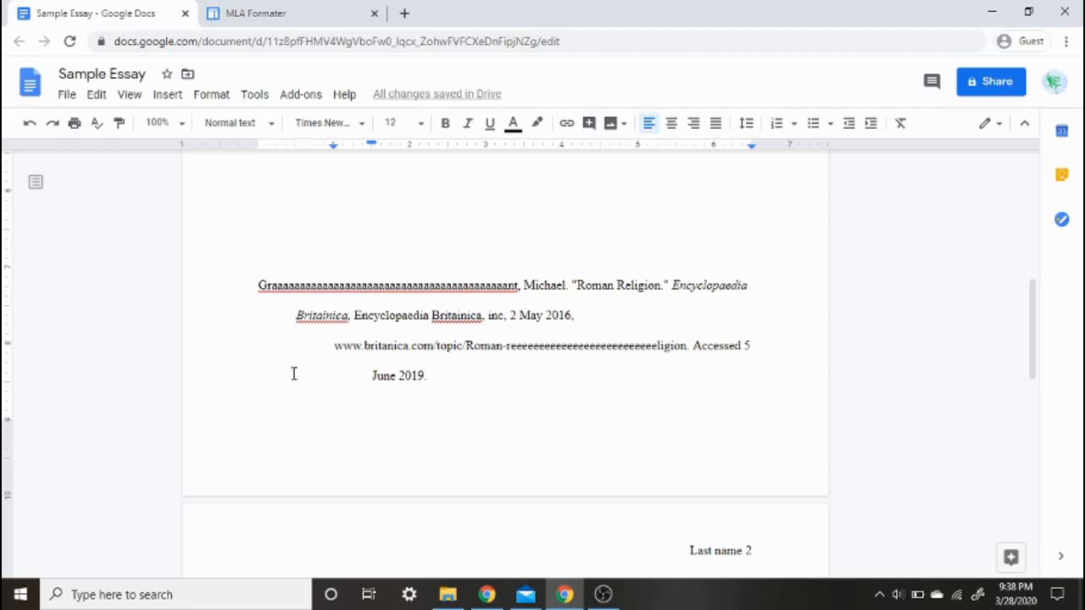
# Reset the web address and "June 2019." lines to the margin and indent each by one level
pyautogui.press('BackSpace')
pyautogui.press('BackSpace')
pyautogui.click(333, 346)
pyautogui.press('BackSpace')
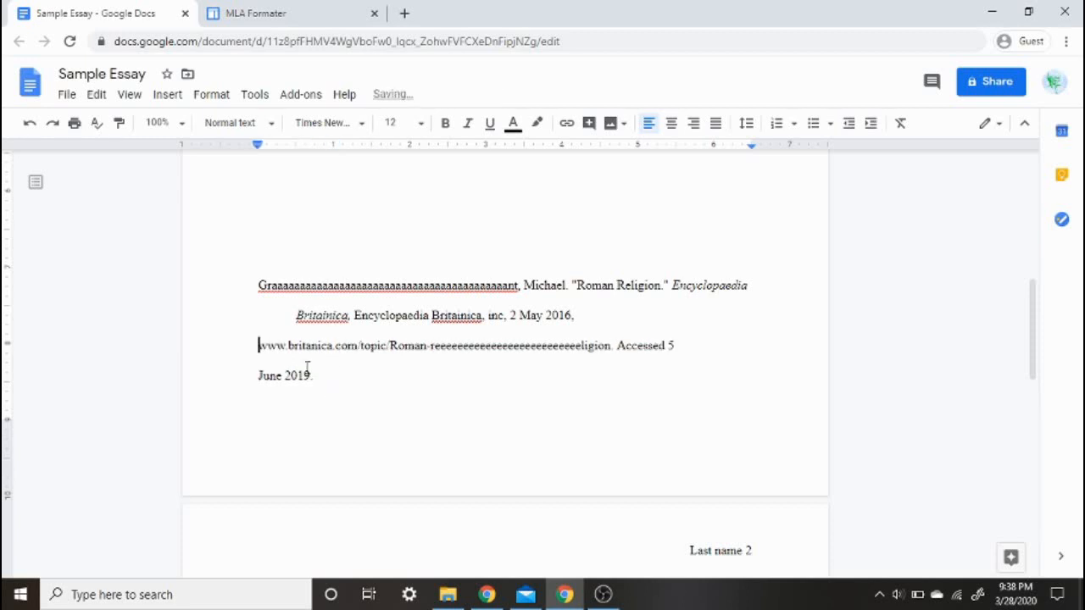
pyautogui.press('Tab')
pyautogui.click(241, 374)
pyautogui.press('Tab')
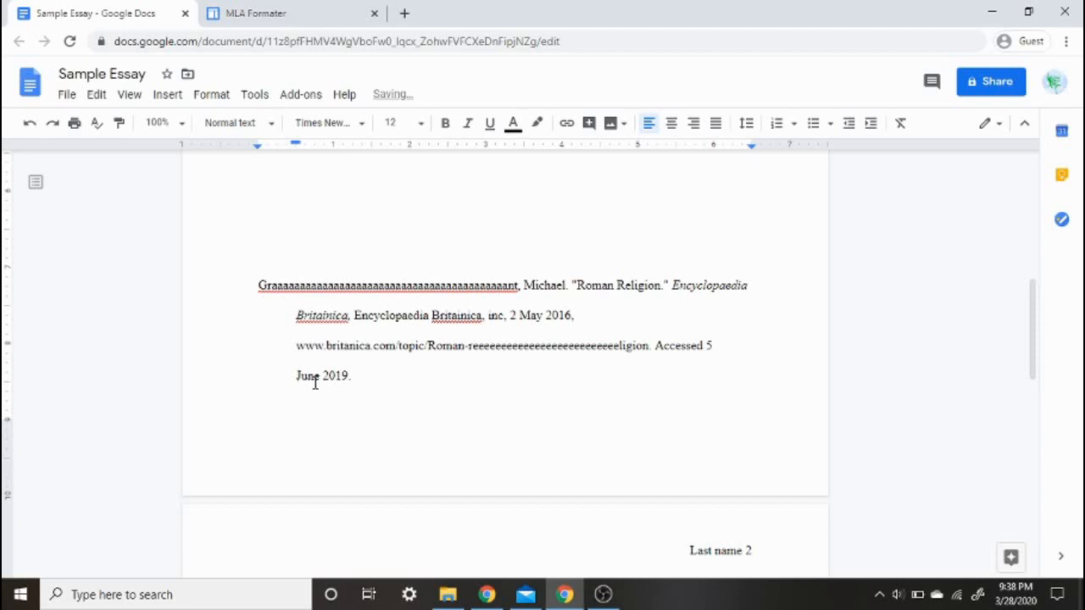
# Review the first citation as a whole and check its indented second and subsequent lines
pyautogui.moveTo(418, 392); pyautogui.dragTo(215, 277)
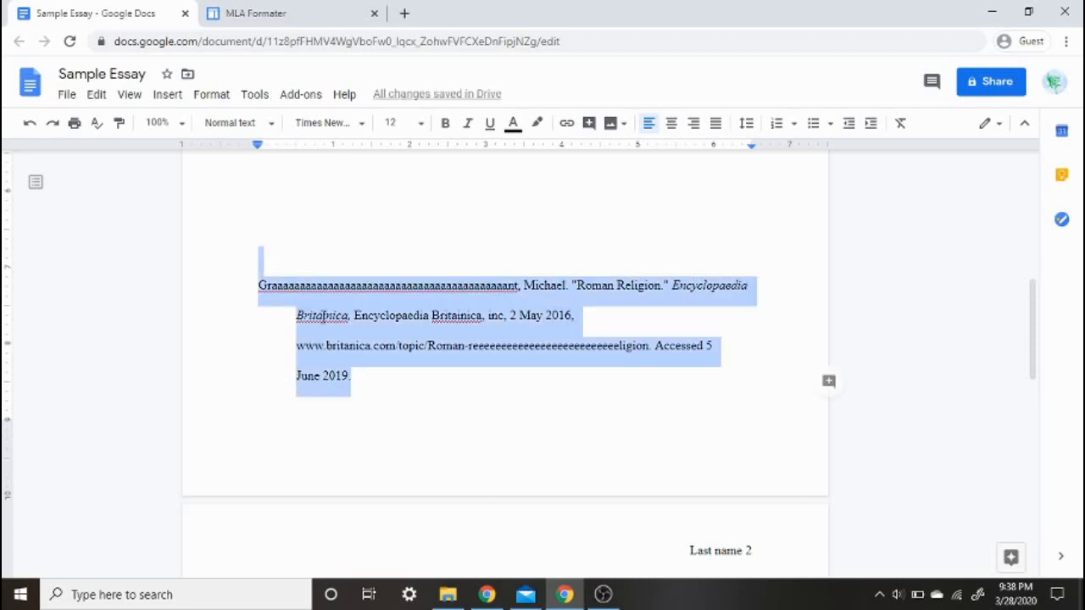
pyautogui.click(341, 316)
pyautogui.click(407, 374)
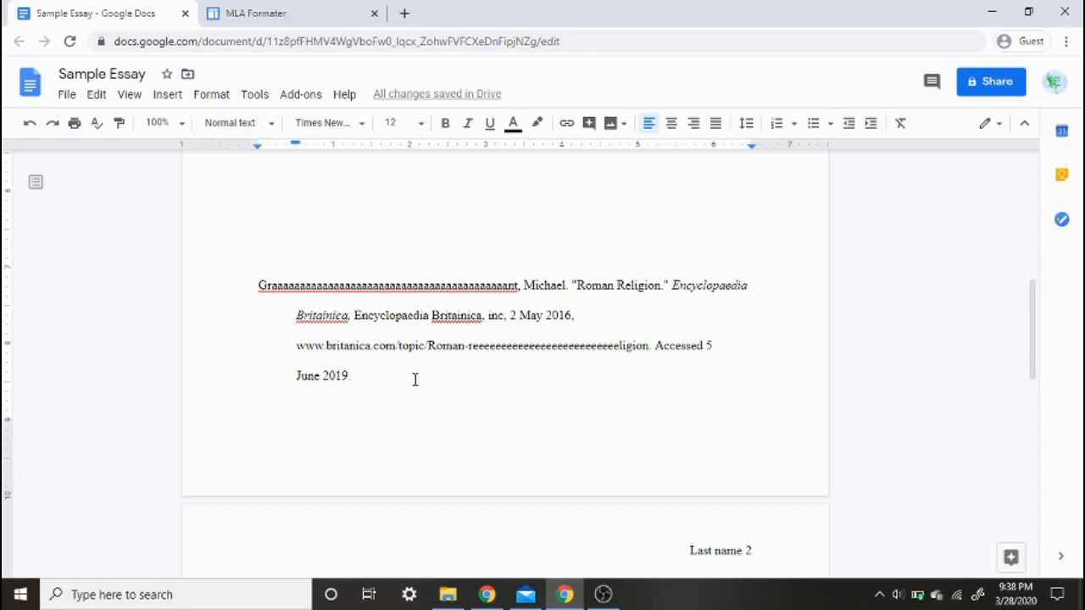
pyautogui.click(299, 287)
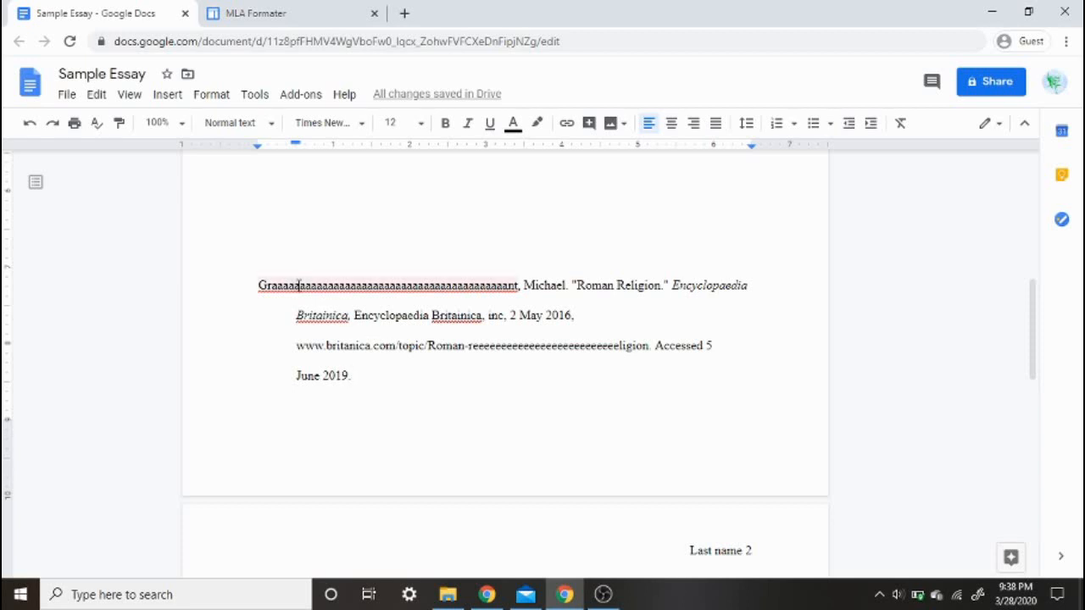
pyautogui.click(317, 331)
pyautogui.click(314, 356)
pyautogui.click(399, 373)
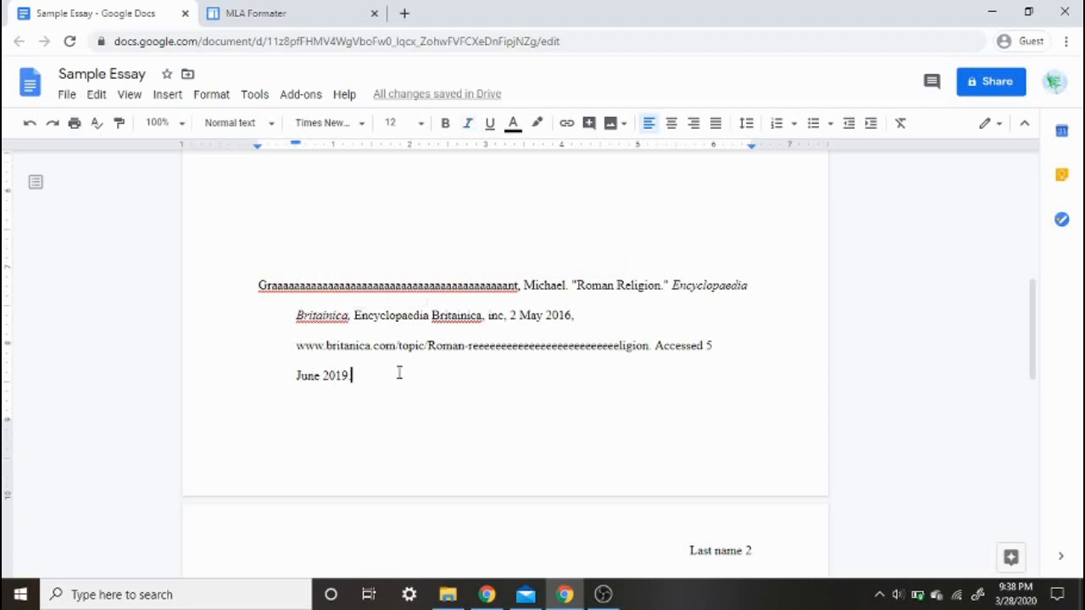
# Check where the second citation's "May 2016" line begins and compare it with the indent example on the MLA Formater page
pyautogui.scroll(-3, 398, 373)
pyautogui.scroll(-1, 386, 366)
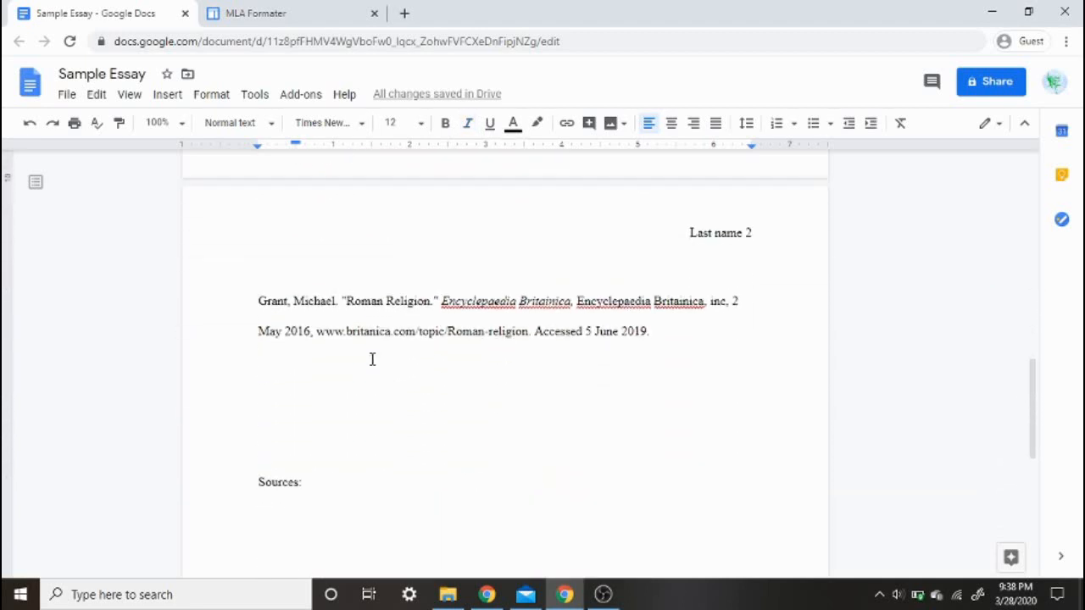
pyautogui.click(240, 335)
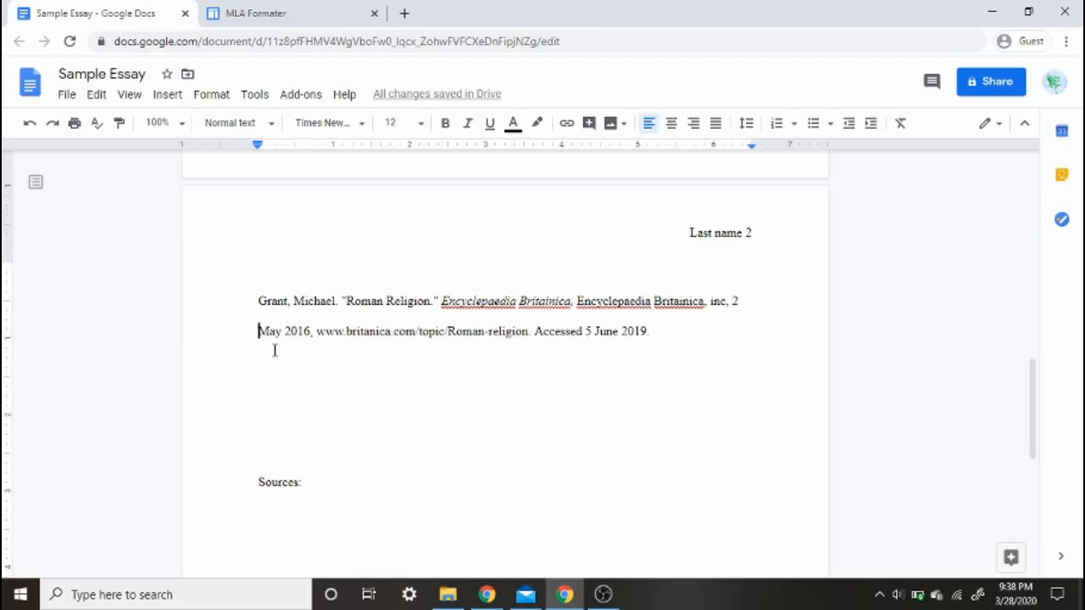
pyautogui.press('Up')
pyautogui.click(314, 15)
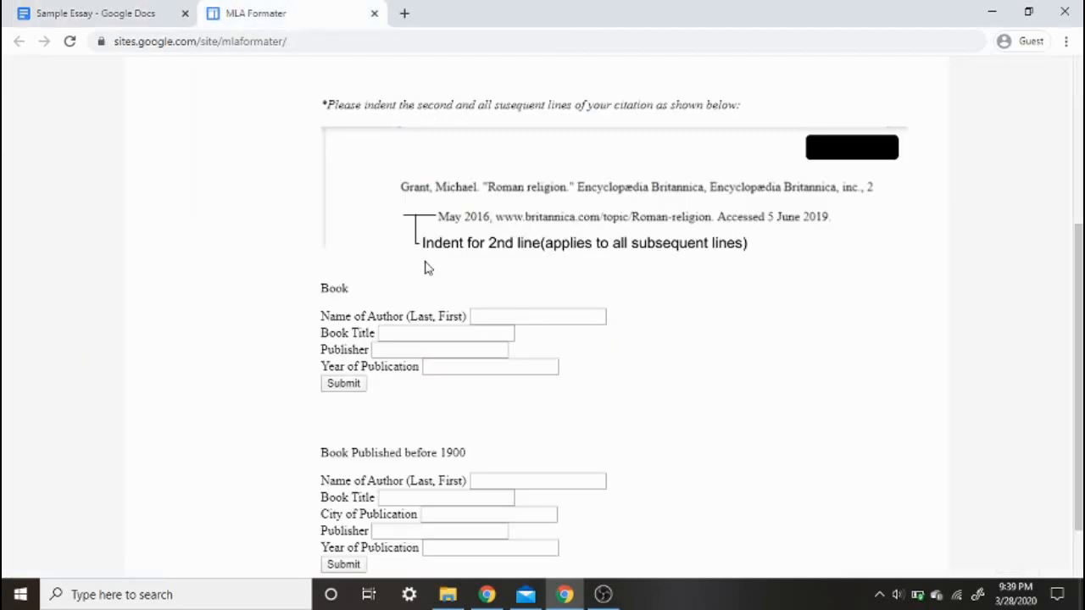
# Highlight the generated Digital Image citation on the MLA Formater page and return to the Sample Essay document
pyautogui.scroll(-6, 415, 280)
pyautogui.tripleClick(386, 278)
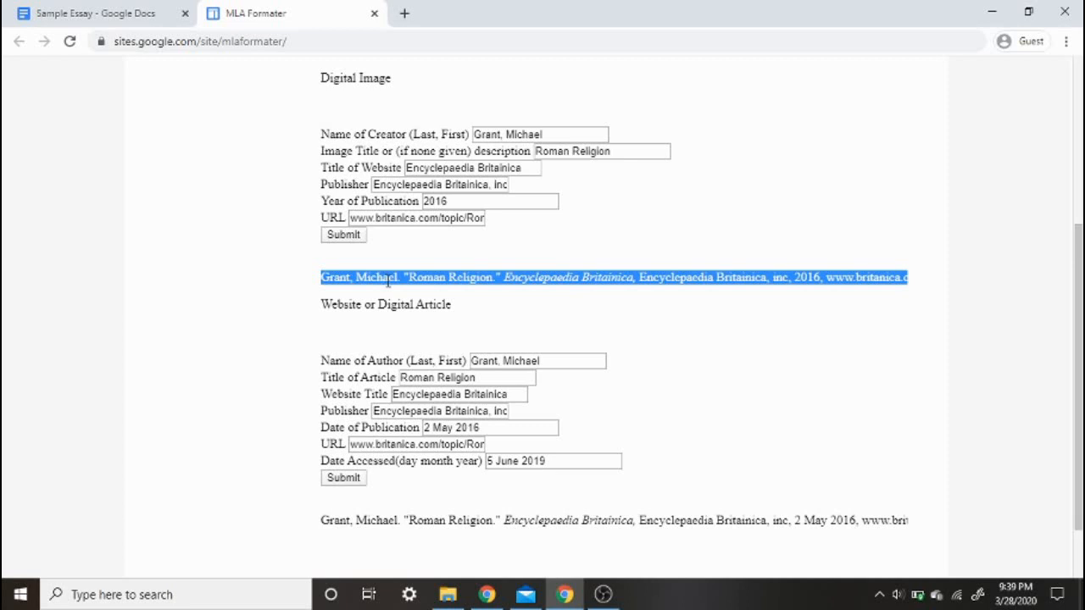
pyautogui.click(68, 13)
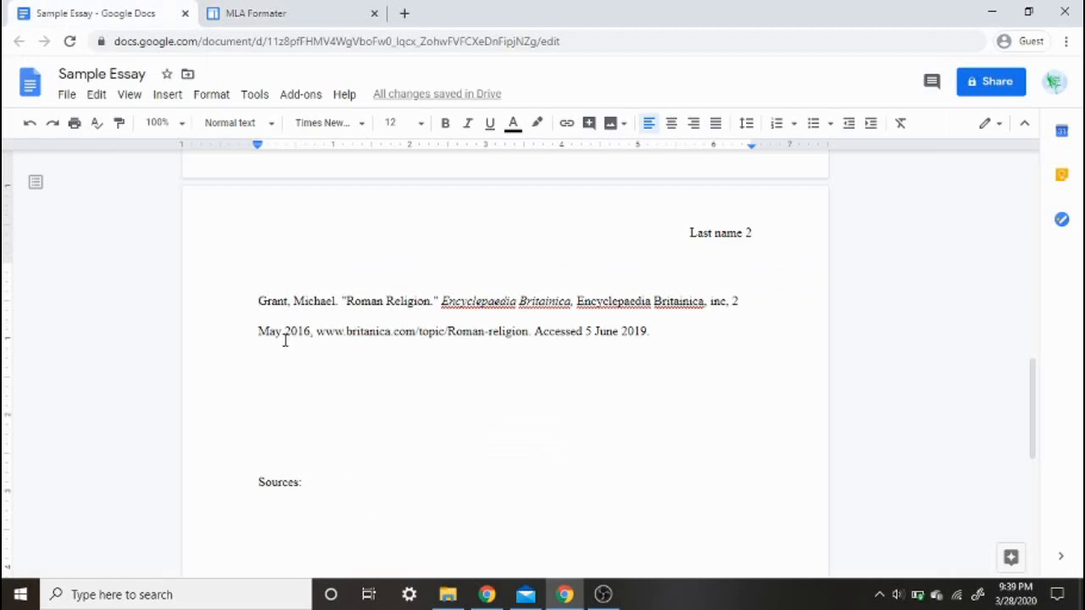
# Indent the second citation's line starting with "May 2016" by one level
pyautogui.click(273, 379)
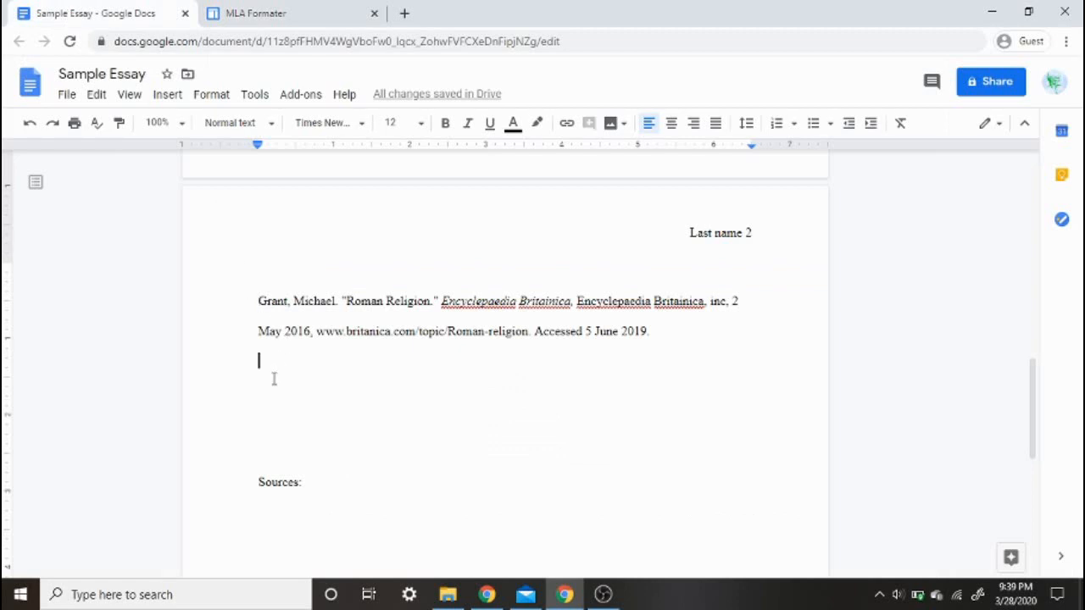
pyautogui.click(245, 278)
pyautogui.click(246, 301)
pyautogui.click(252, 331)
pyautogui.press('BackSpace')
pyautogui.press('Tab')
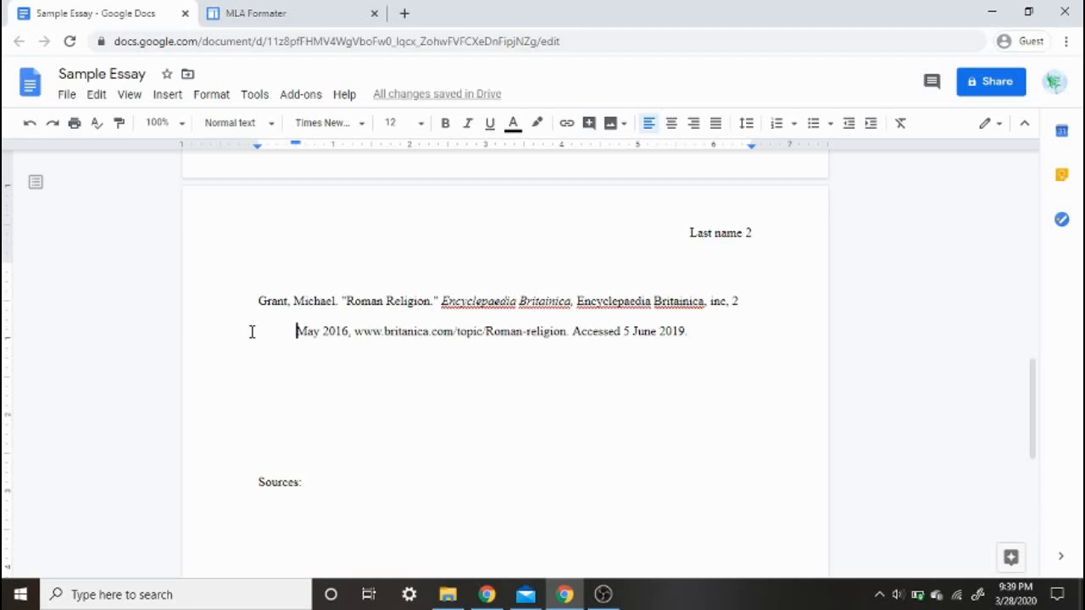
pyautogui.press('Up')
pyautogui.press('Left')
pyautogui.press('Left')
pyautogui.press('Left')
pyautogui.press('Left')
pyautogui.press('Left')
pyautogui.press('Down')
# Insert blank lines above the first citation to move it onto the same page as the second citation
pyautogui.scroll(2, 250, 462)
pyautogui.click(240, 456)
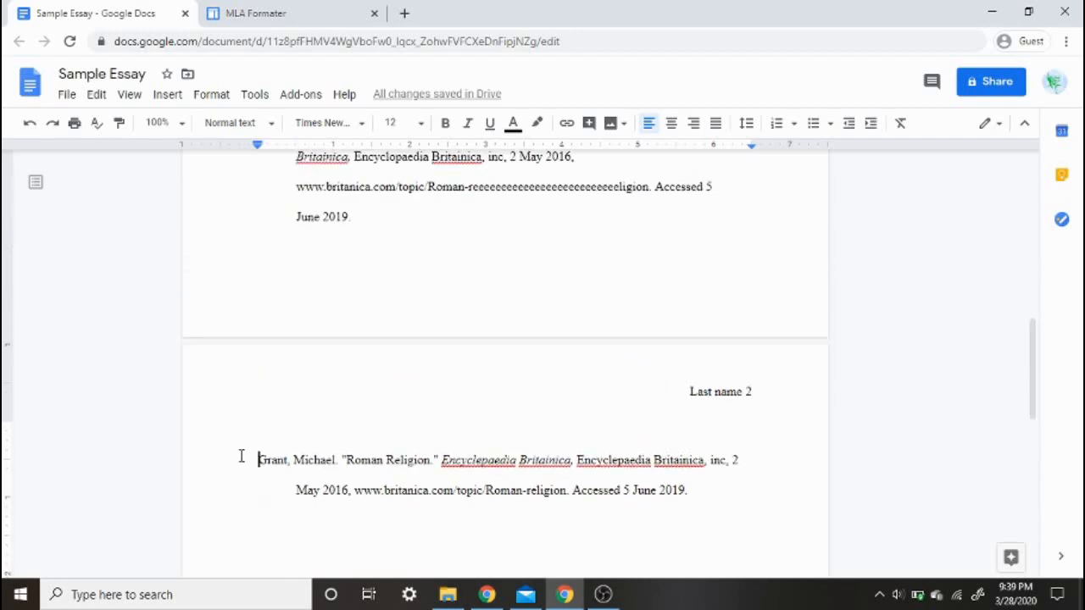
pyautogui.scroll(4, 255, 330)
pyautogui.click(247, 442)
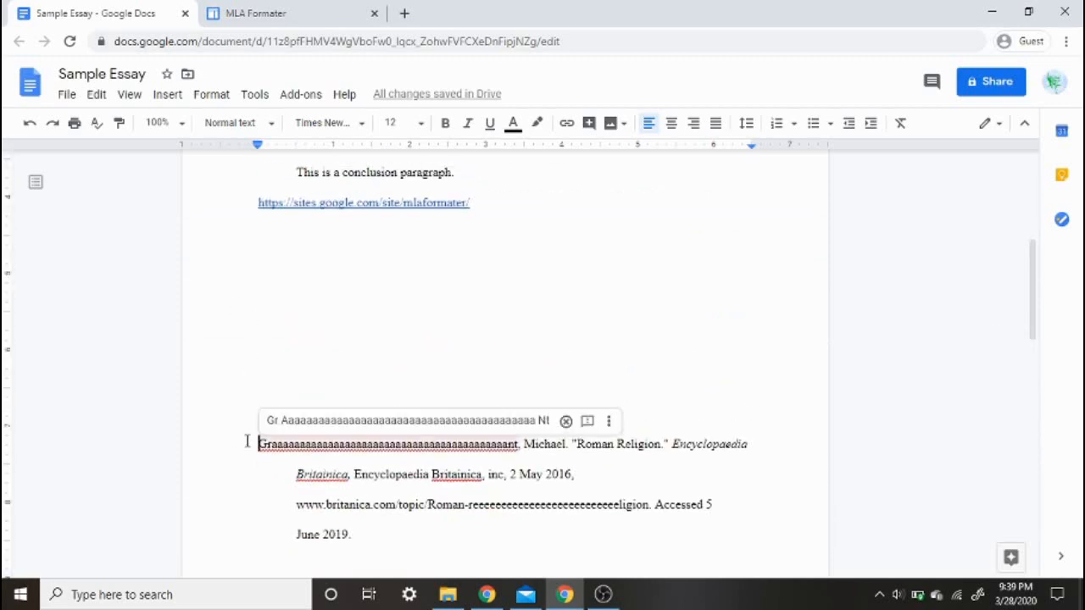
pyautogui.press('Return')
pyautogui.press('Return')
pyautogui.press('Return')
pyautogui.scroll(-4, 247, 437)
pyautogui.press('Return')
pyautogui.scroll(-2, 245, 428)
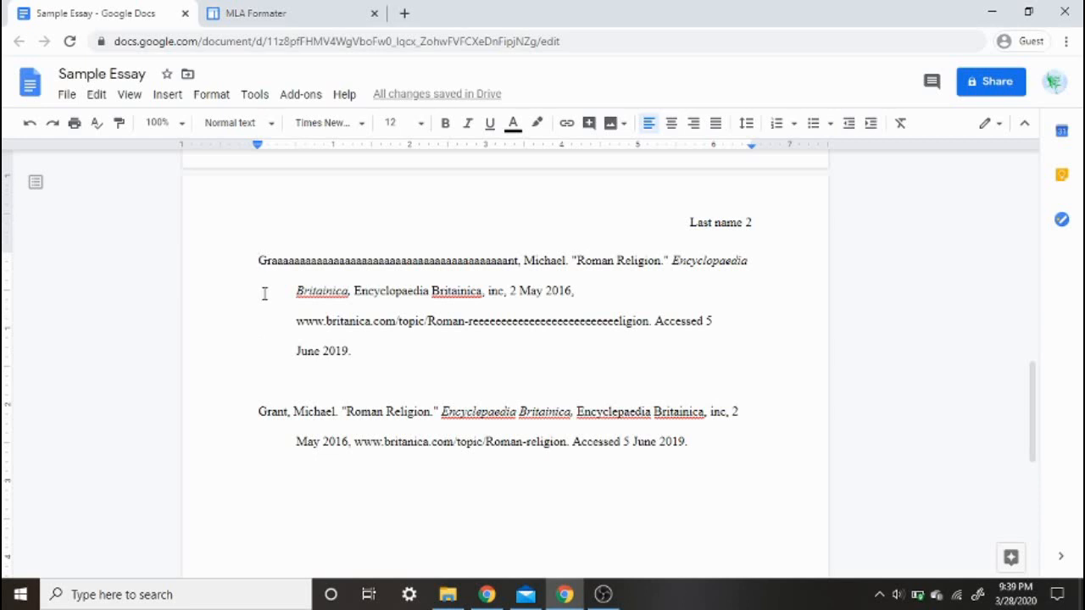
# Check the blank line separating the two citations and the end of the first one
pyautogui.click(443, 370)
pyautogui.click(370, 415)
pyautogui.click(372, 354)
# Switch to the MLA Formater page and point out its web address, sites.google.com/site/mlaformater
pyautogui.click(294, 23)
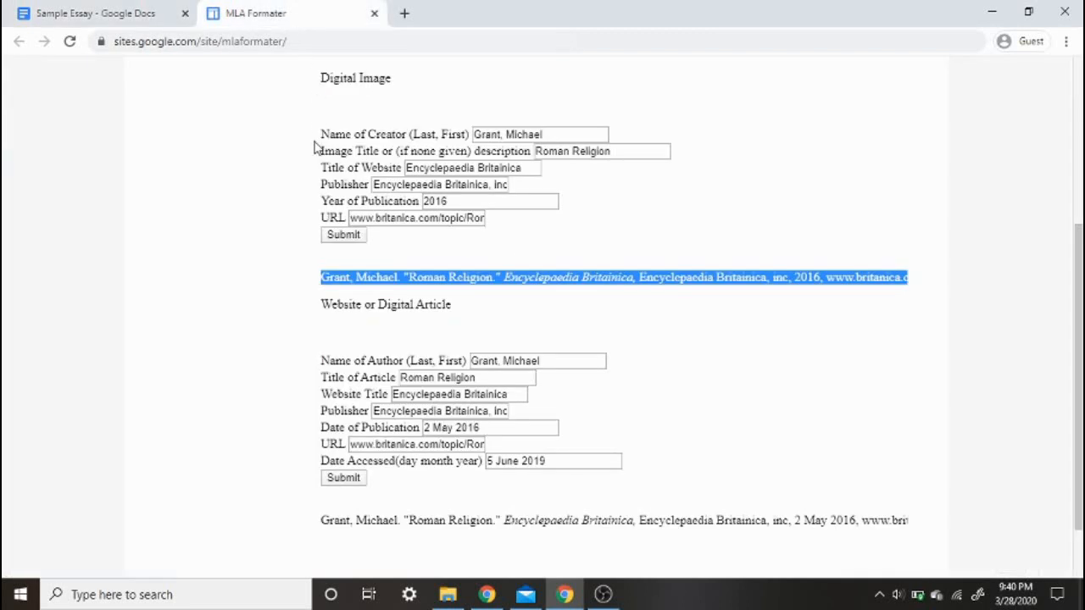
pyautogui.click(206, 41)
pyautogui.doubleClick(206, 42)
pyautogui.doubleClick(206, 42)
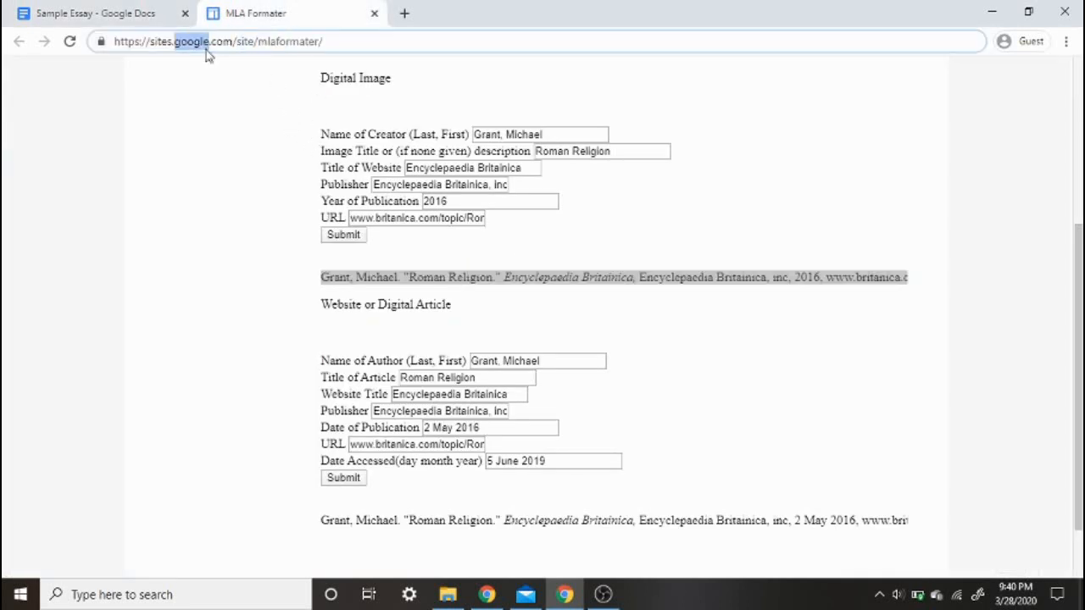
pyautogui.tripleClick(207, 42)
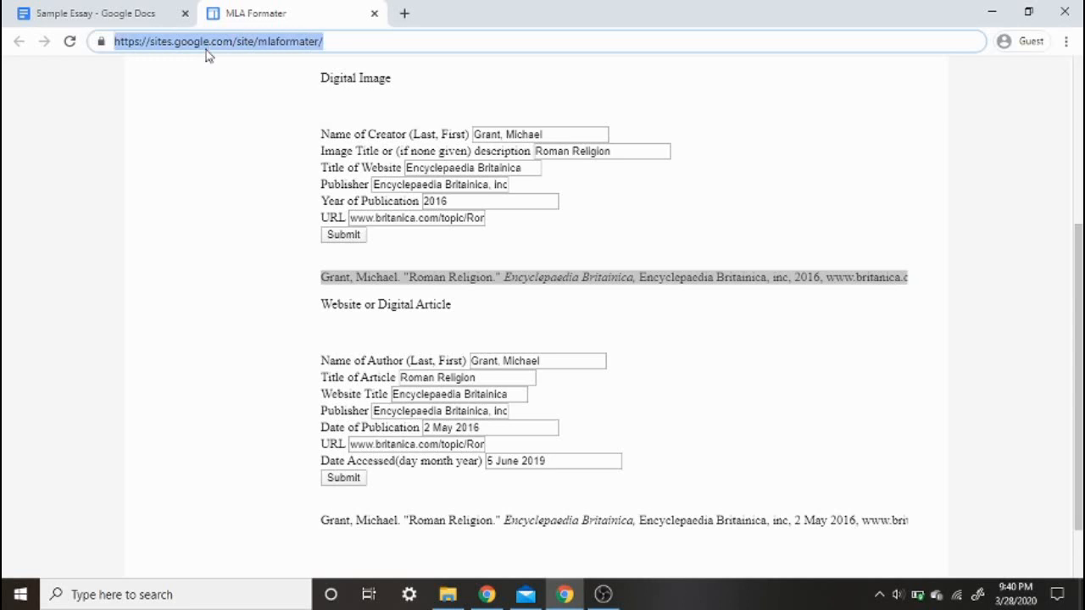
pyautogui.click(208, 136)
pyautogui.doubleClick(179, 46)
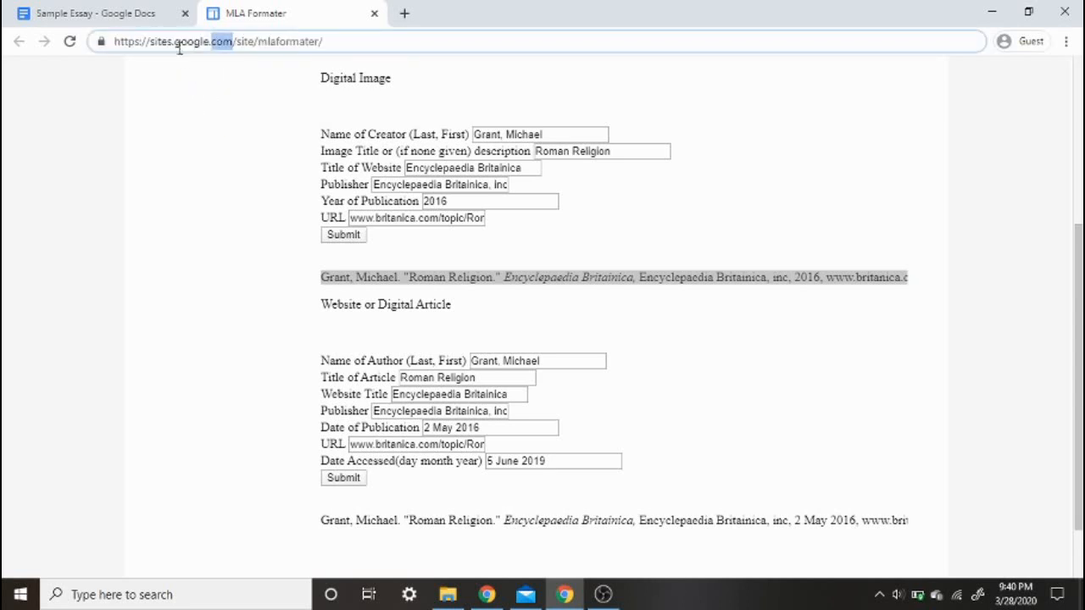
pyautogui.click(178, 47)
pyautogui.click(110, 114)
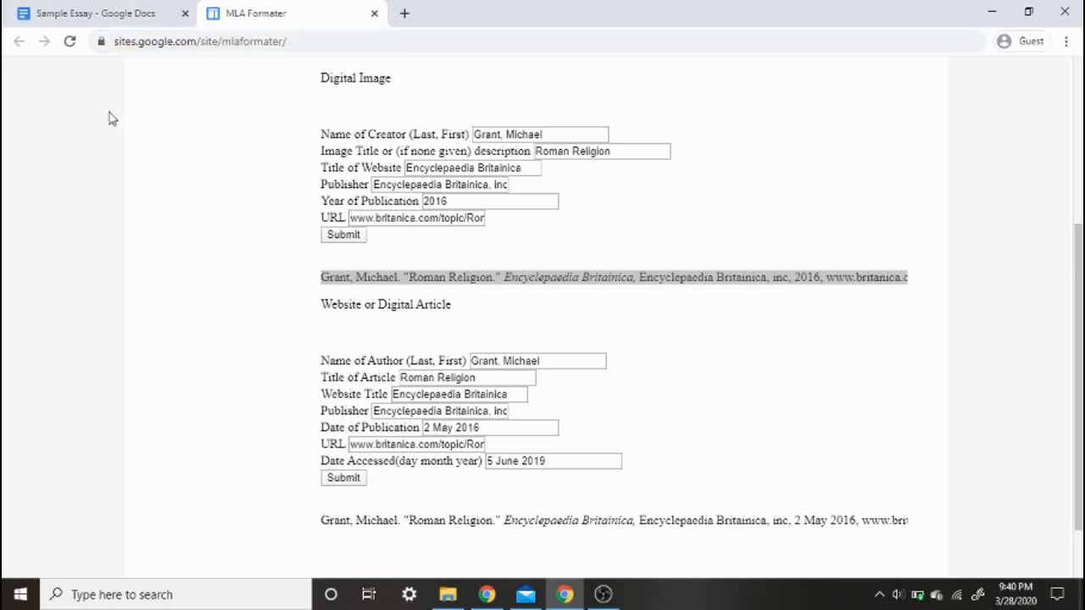
# Copy the whole citation generated under the Digital Image form on the MLA Formater page
pyautogui.click(125, 7)
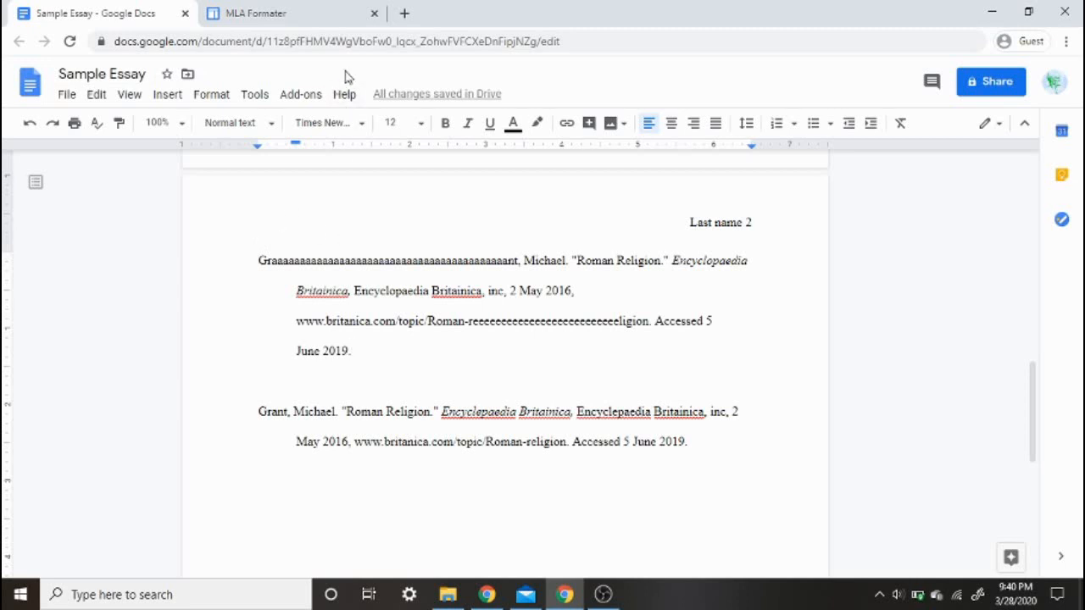
pyautogui.click(234, 14)
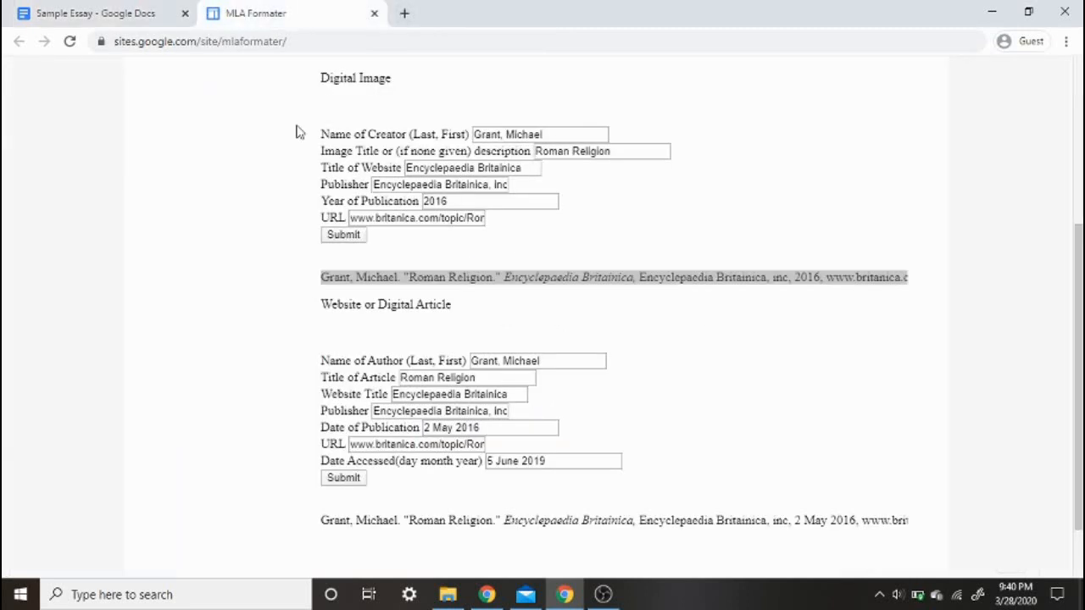
pyautogui.doubleClick(464, 279)
pyautogui.click(403, 291)
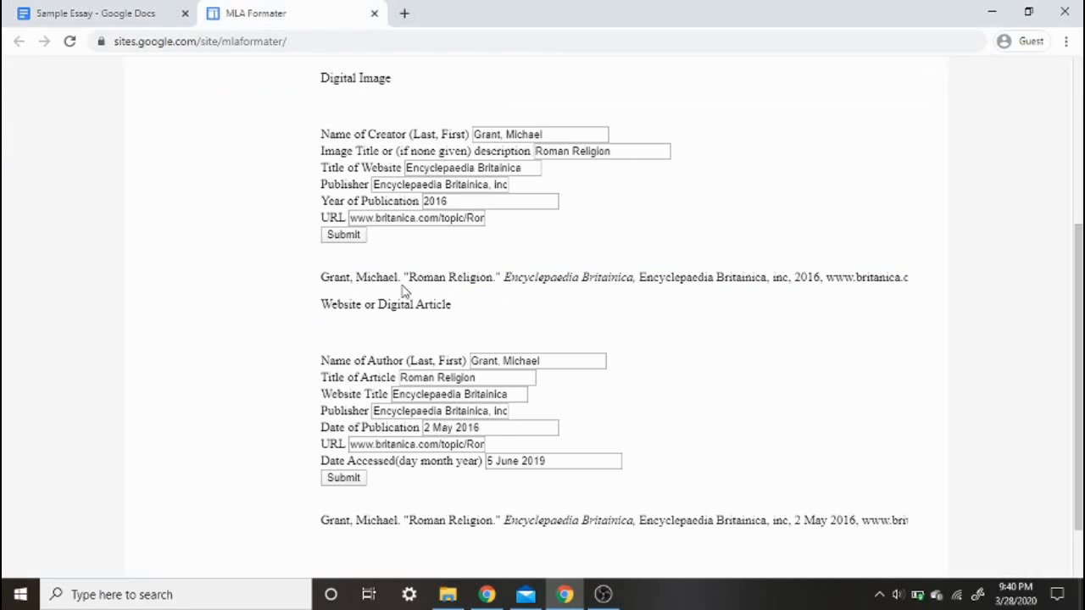
pyautogui.tripleClick(463, 277)
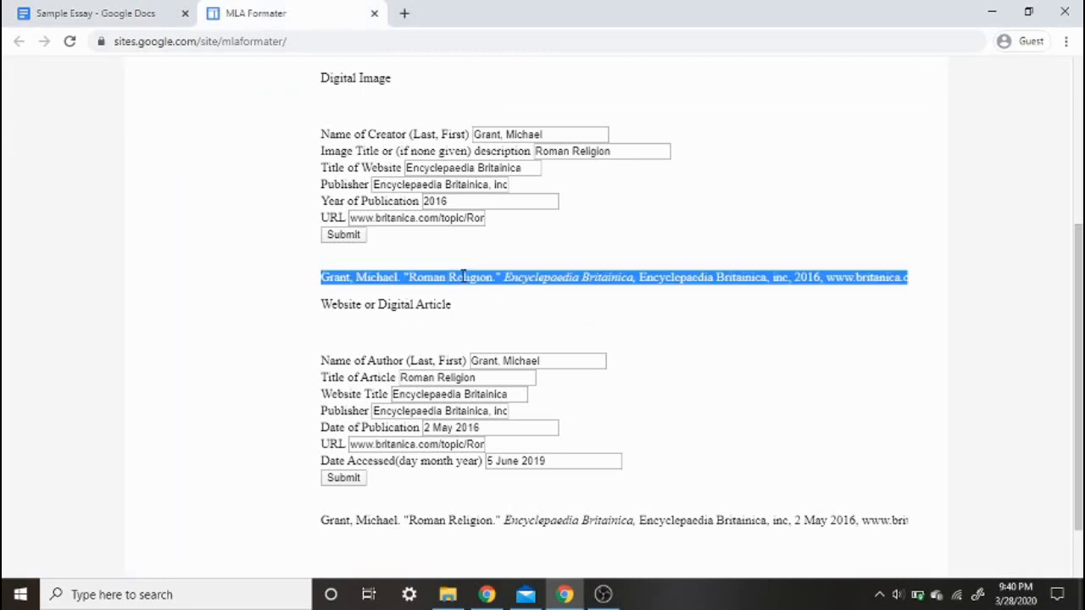
pyautogui.tripleClick(466, 280)
# Paste the Digital Image citation into Sample Essay below the second citation, one blank line apart, and indent its "2016" line by one level
pyautogui.click(120, 12)
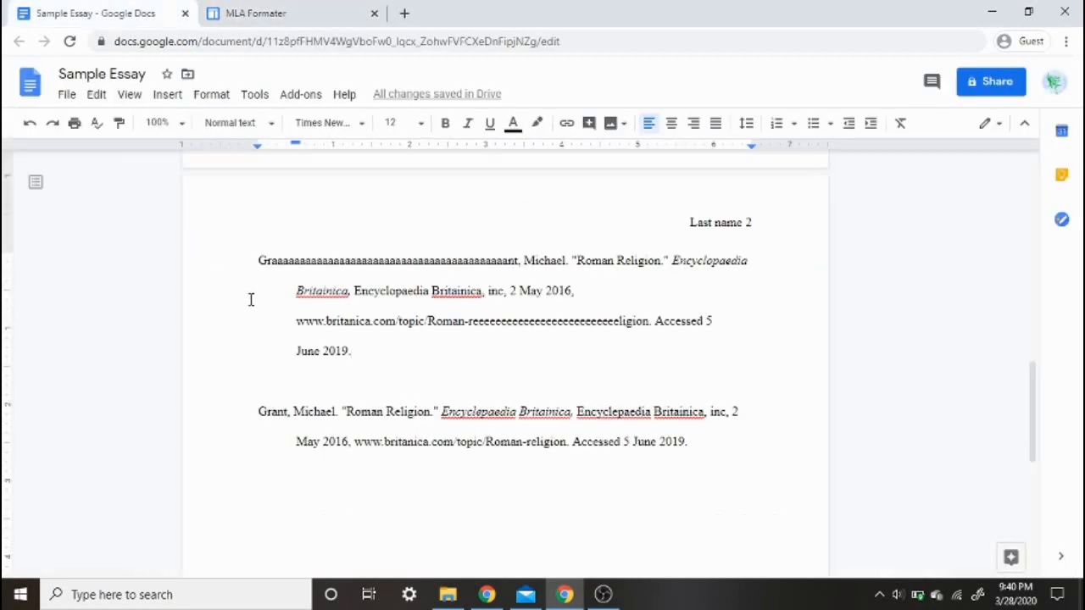
pyautogui.scroll(-1, 240, 340)
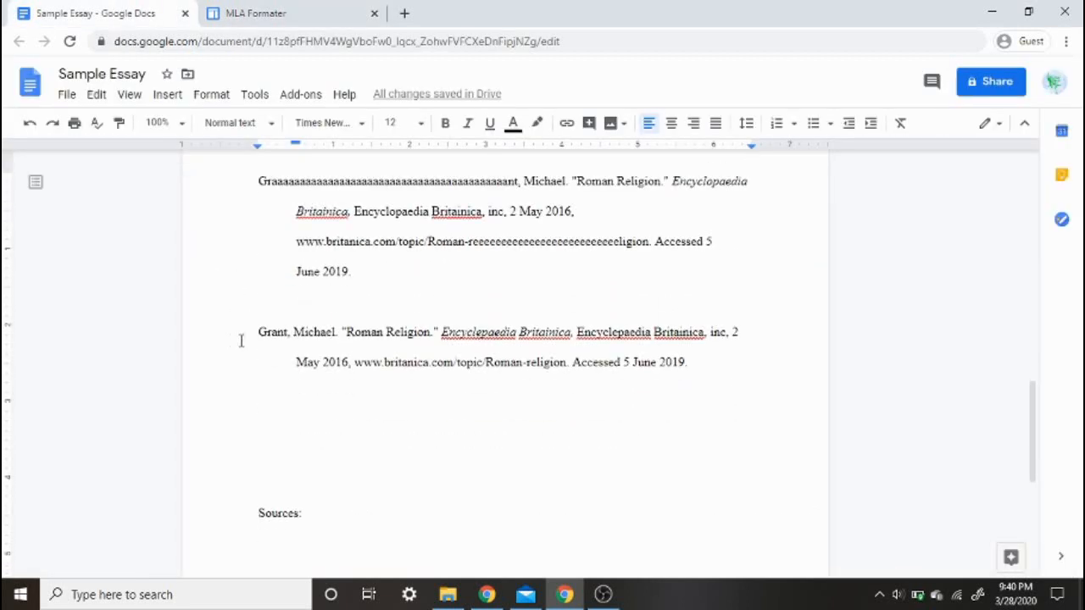
pyautogui.scroll(1, 307, 343)
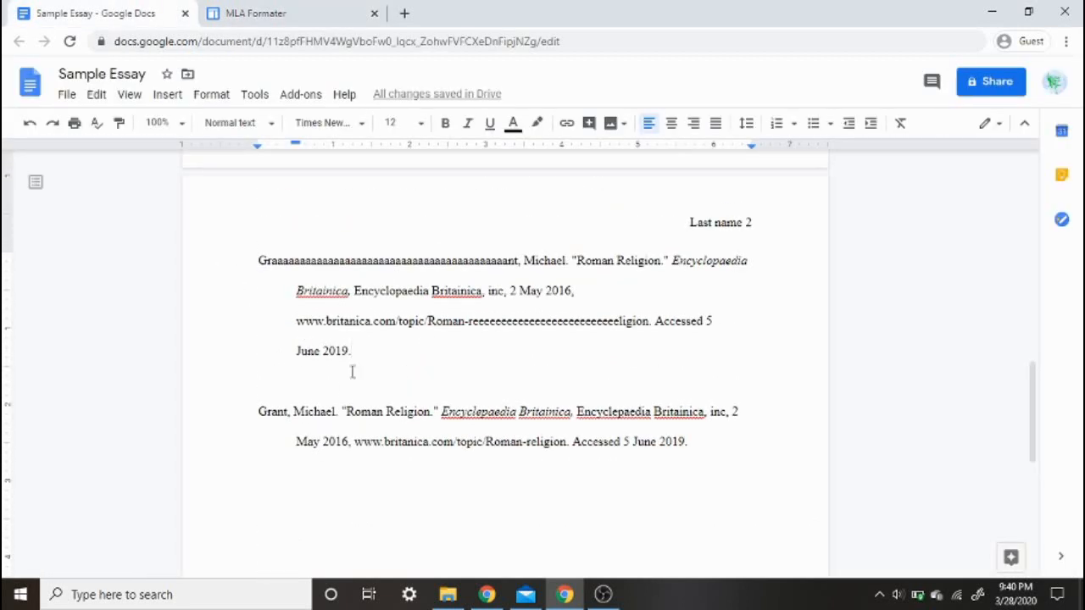
pyautogui.scroll(-1, 352, 373)
pyautogui.click(329, 421)
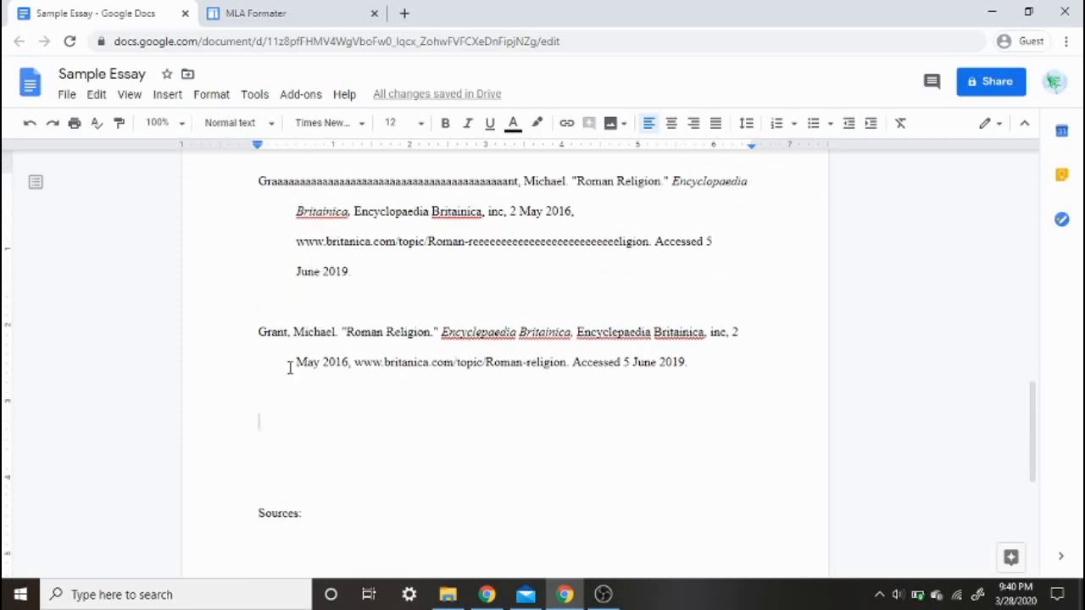
pyautogui.click(326, 13)
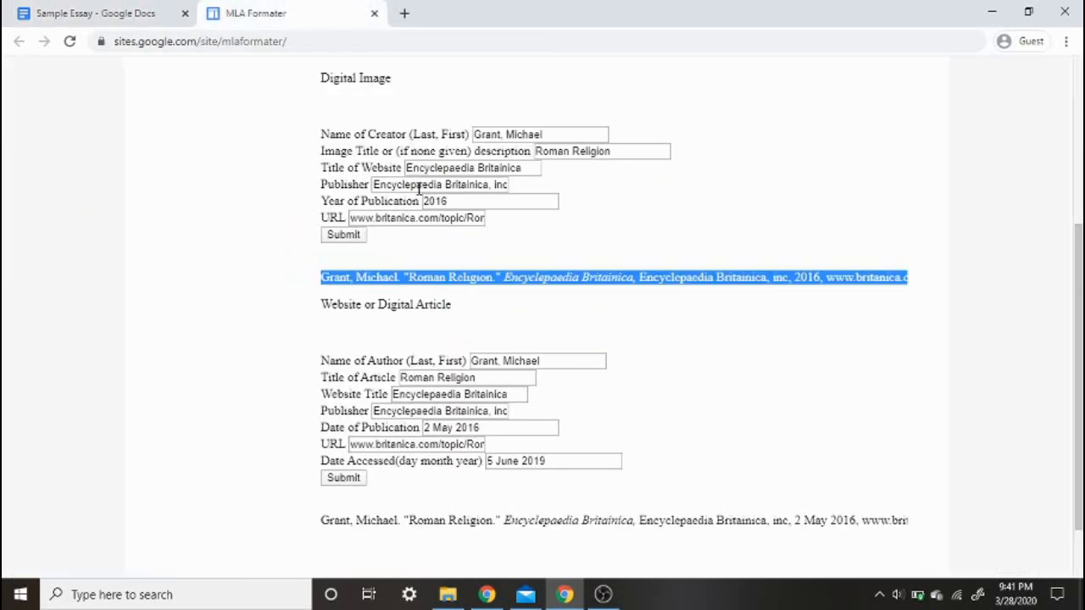
pyautogui.write('Grant, Michael. "Roman Religion." Encyclepaedia Britainica, Encyclepaedia Britainica, inc, 2016, www.britanica.com/topic/Roman-religion')
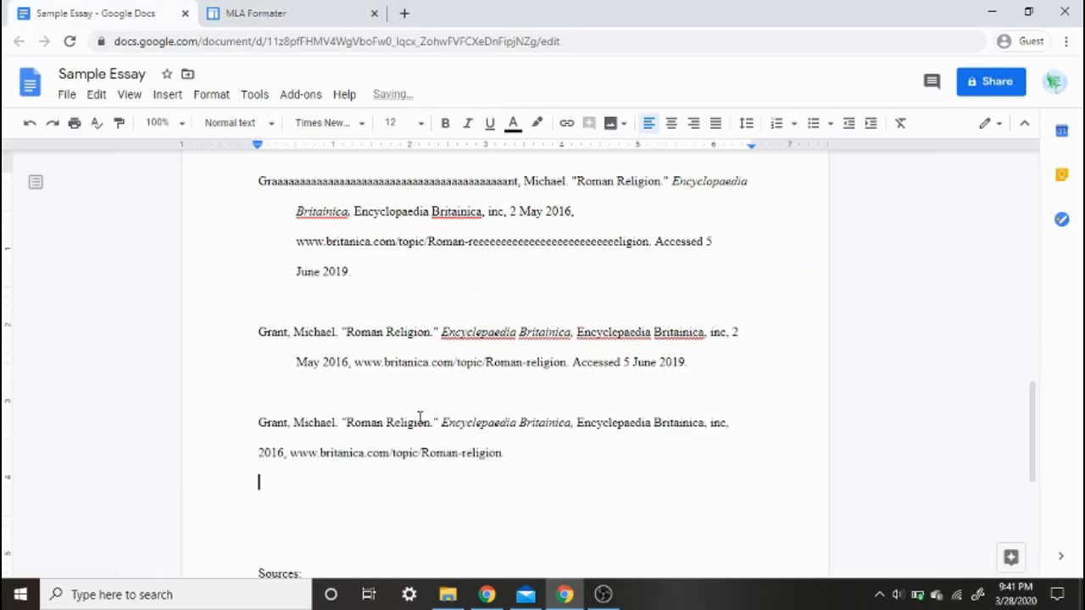
pyautogui.click(243, 450)
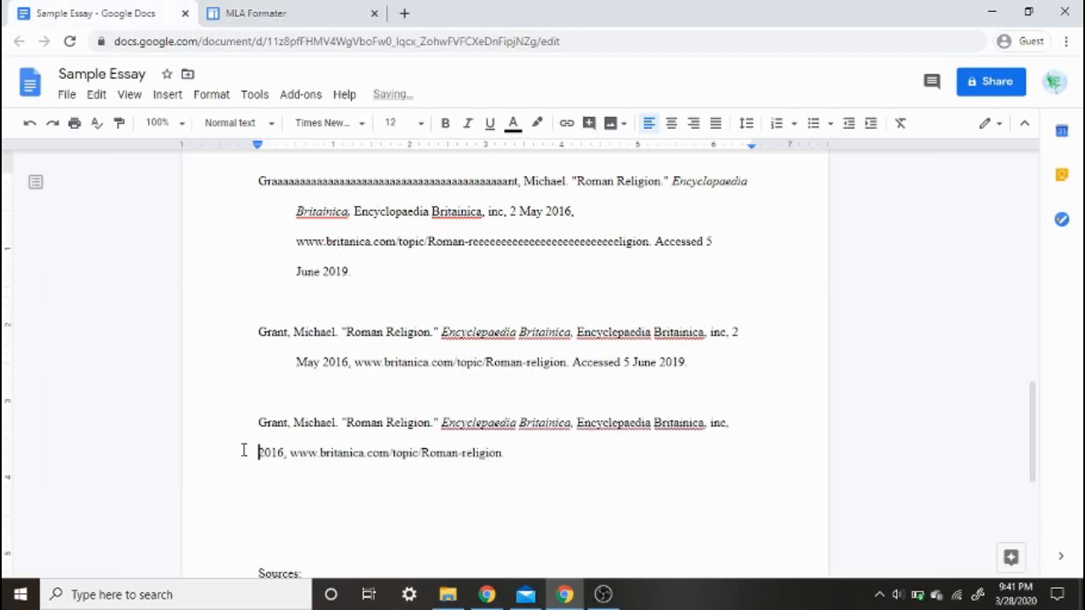
pyautogui.press('Tab')
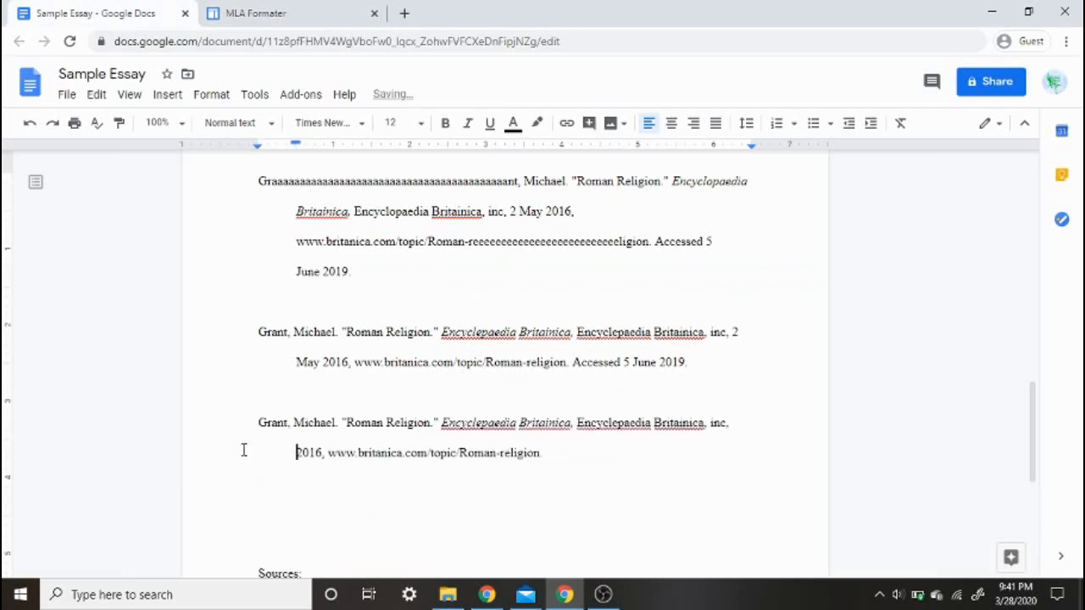